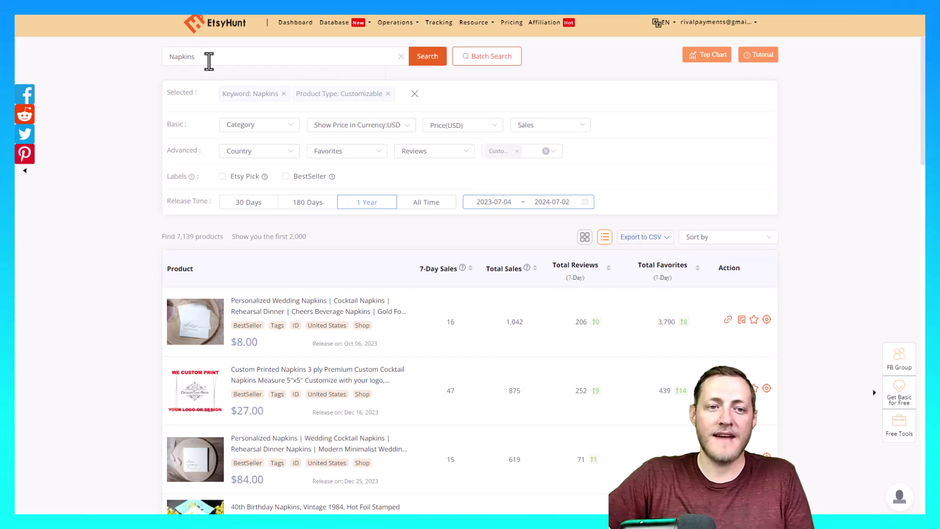
Review the Napkins product results, including the first personalized wedding napkin listing
left_click_drag(209, 62, 163, 59)
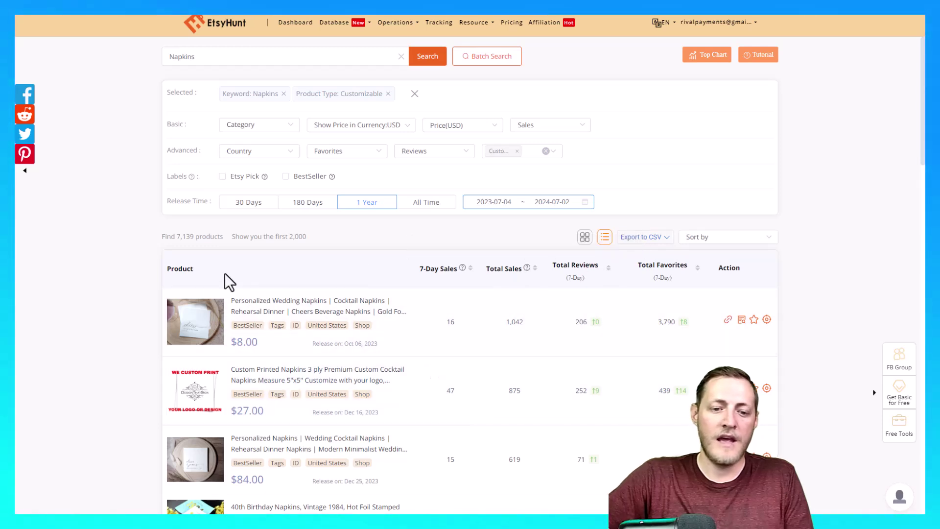
left_click(267, 313)
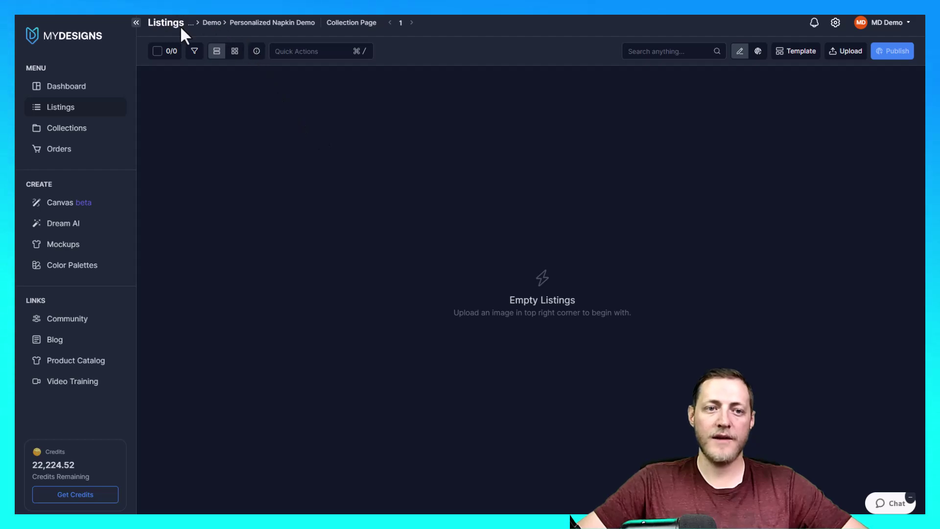
Check the Personalized Napkin Demo folder in the MyDesigns collections browser and return to its listings
left_click(254, 25)
left_click_drag(226, 64, 138, 69)
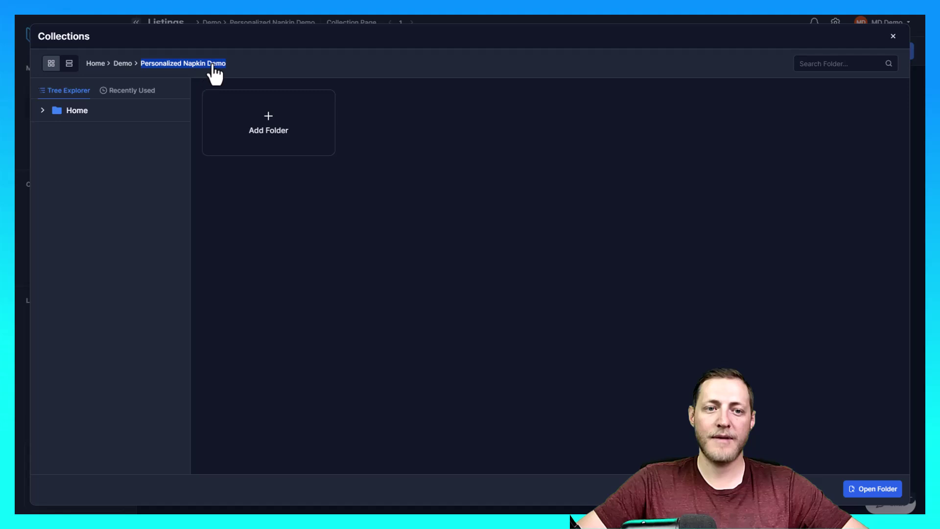
left_click(455, 166)
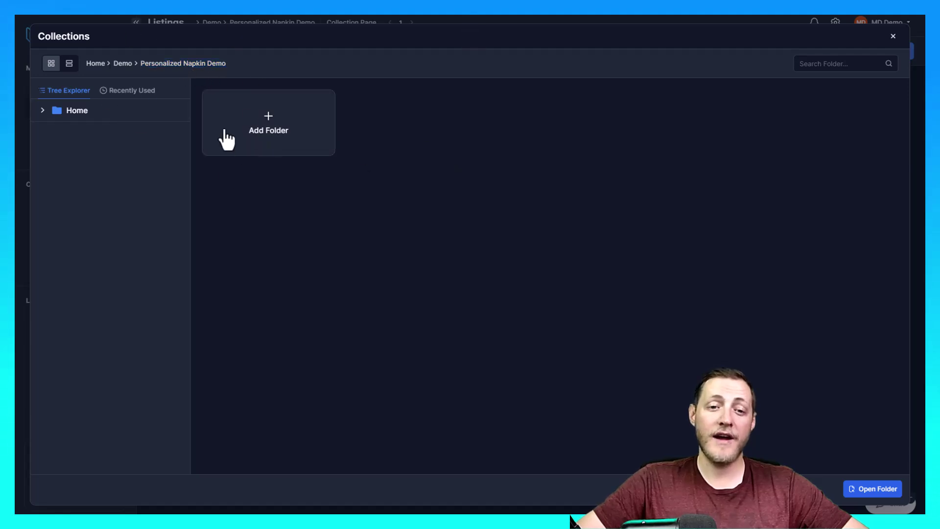
left_click(893, 37)
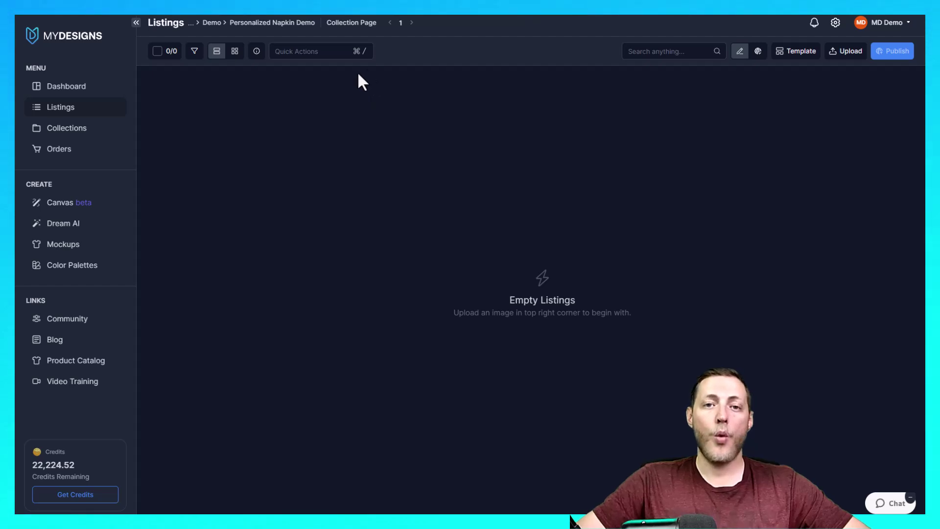
Open the Canvas designer and search its product templates for "Napkin"
left_click(66, 203)
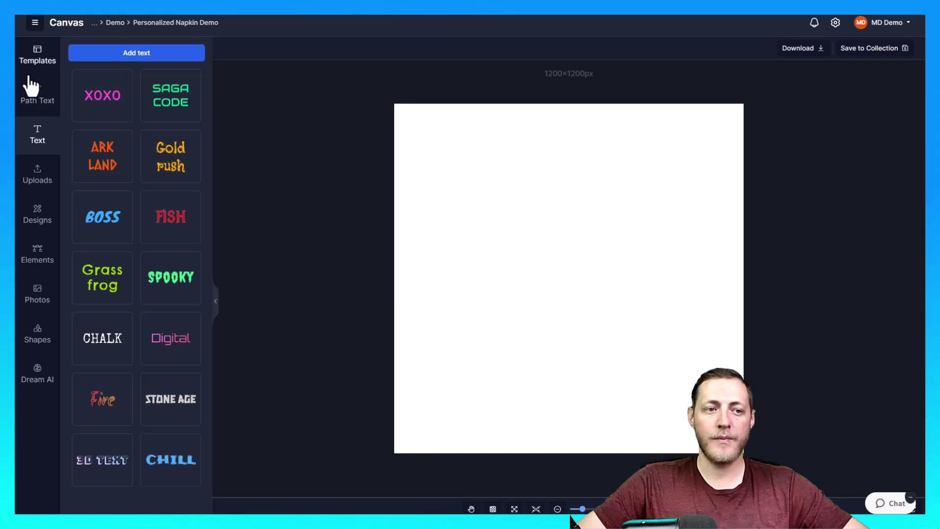
left_click(38, 64)
left_click(105, 72)
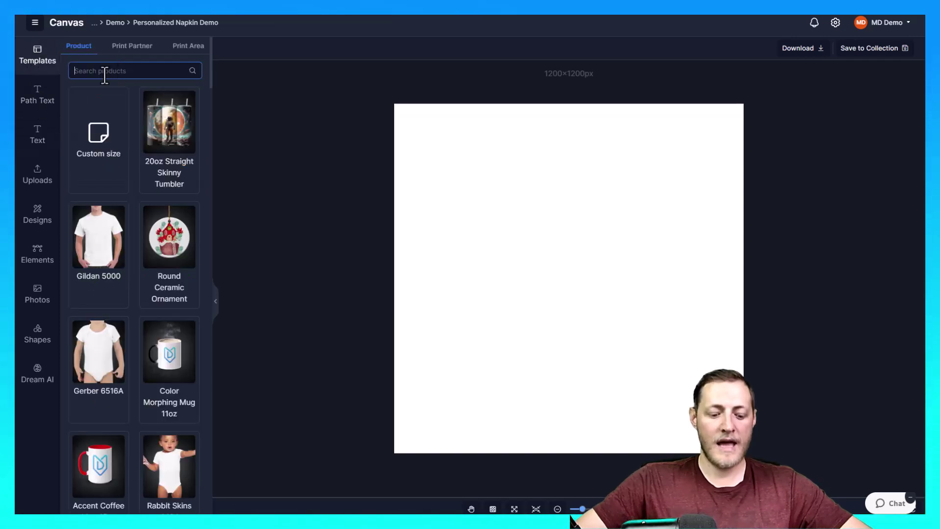
type("Napkin")
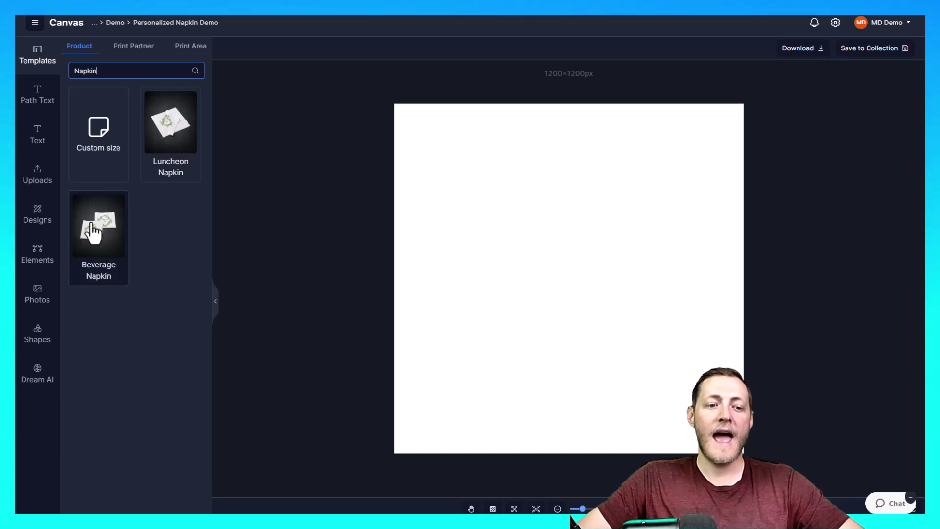
Load the Luncheon Napkin template with print partner Taylor's Front print area, and hide the canvas background to make it transparent
left_click(169, 130)
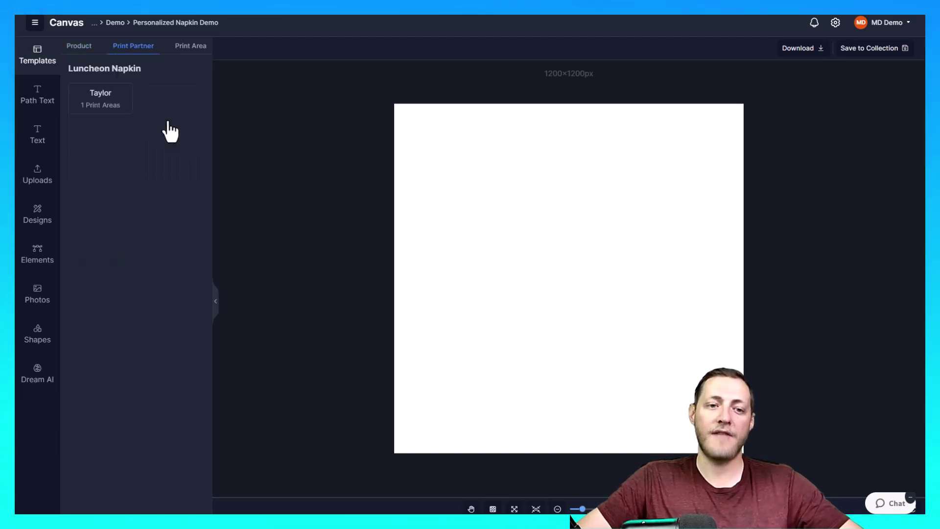
left_click(117, 108)
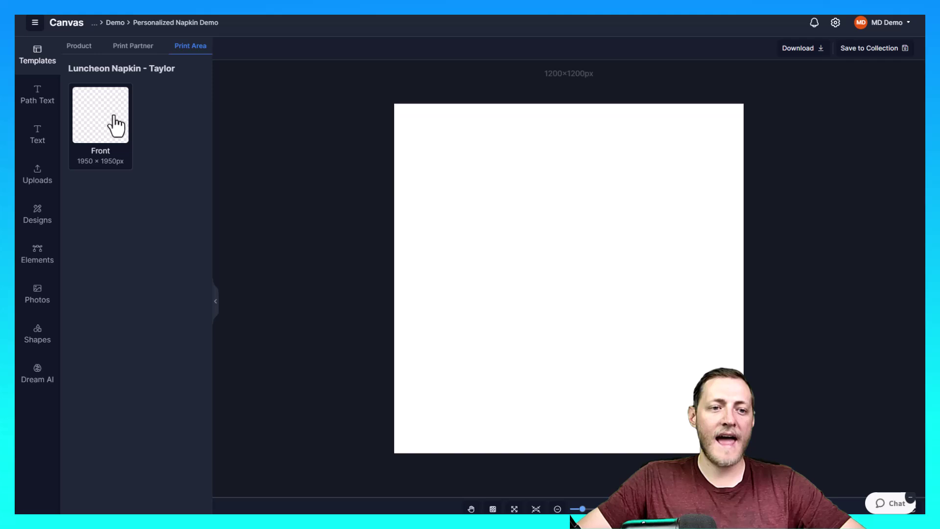
left_click(113, 152)
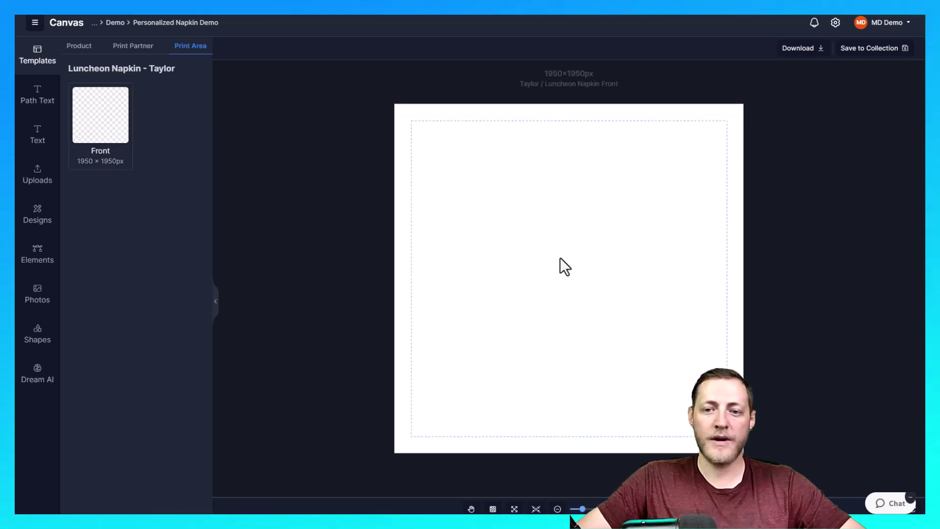
left_click(445, 111)
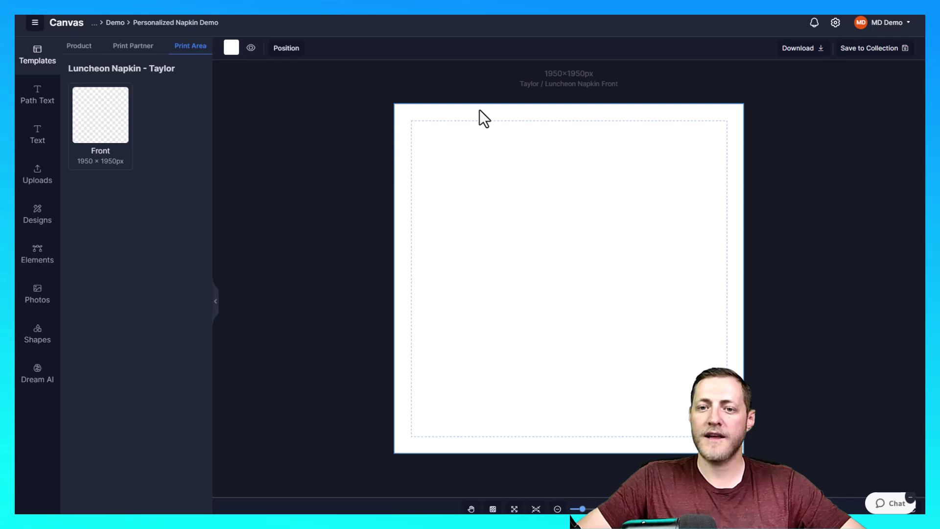
left_click(250, 47)
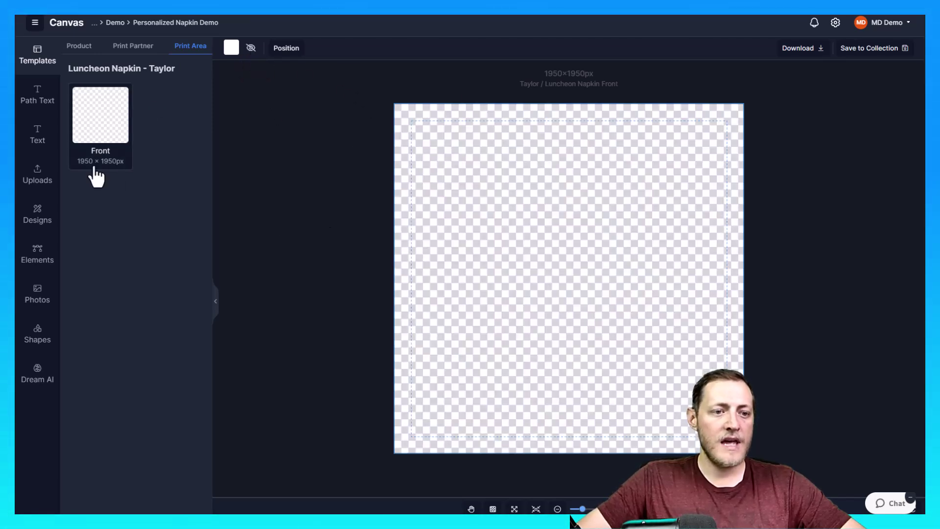
Add a text block, enlarge it to about size 217, widen its box to fit two lines, and place it near the canvas centre
left_click(43, 146)
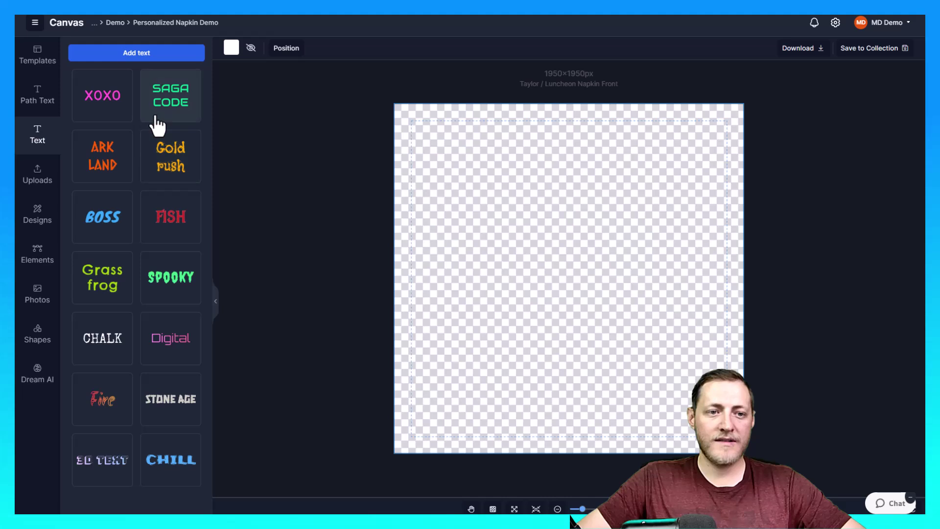
left_click(141, 54)
left_click_drag(615, 226, 660, 196)
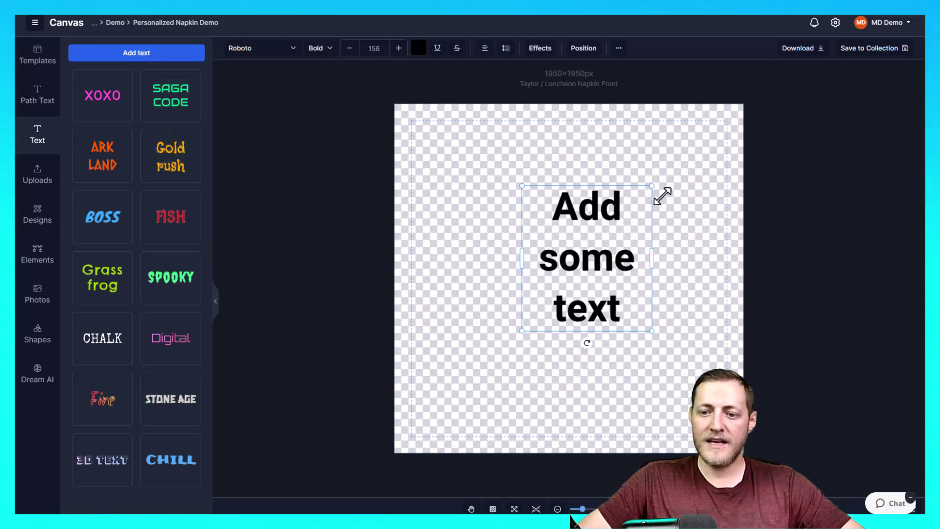
left_click_drag(654, 257, 710, 257)
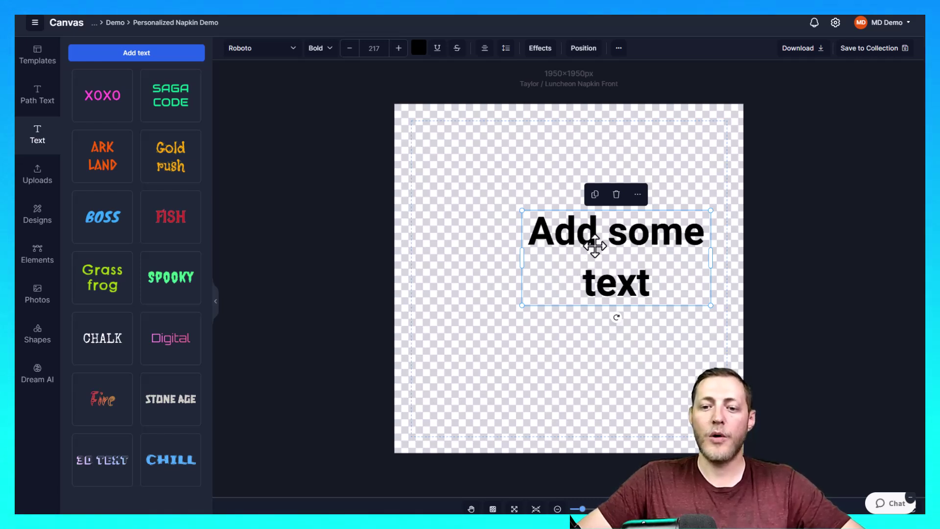
mouse_move(592, 241)
left_mouse_down()
mouse_move(484, 151)
mouse_move(539, 244)
mouse_move(576, 237)
left_mouse_up()
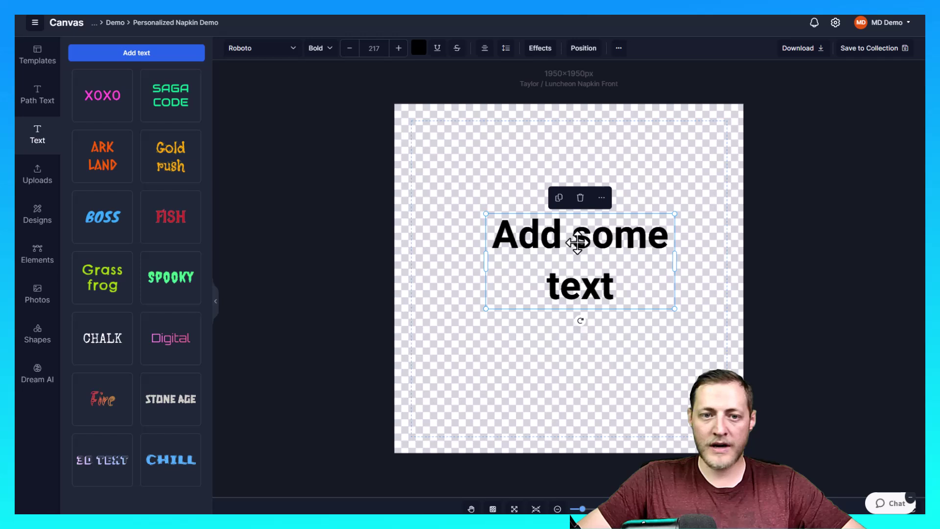
Set the text block's font to Lily Script One and replace its wording with "Cheers"
left_click(276, 51)
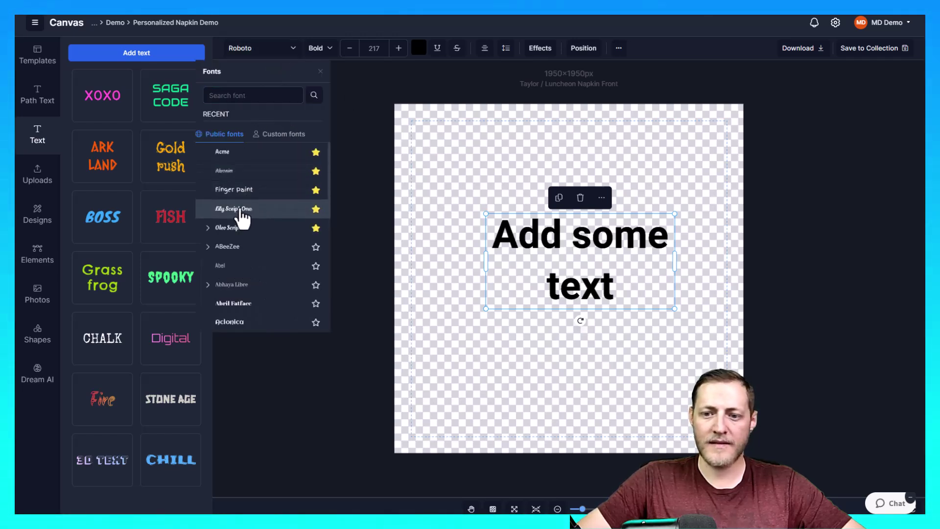
left_click(242, 210)
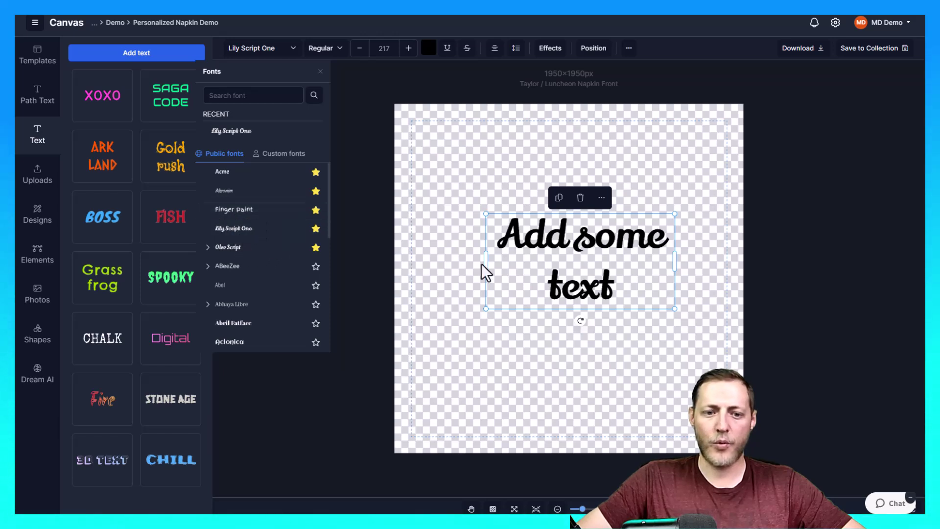
left_click(568, 247)
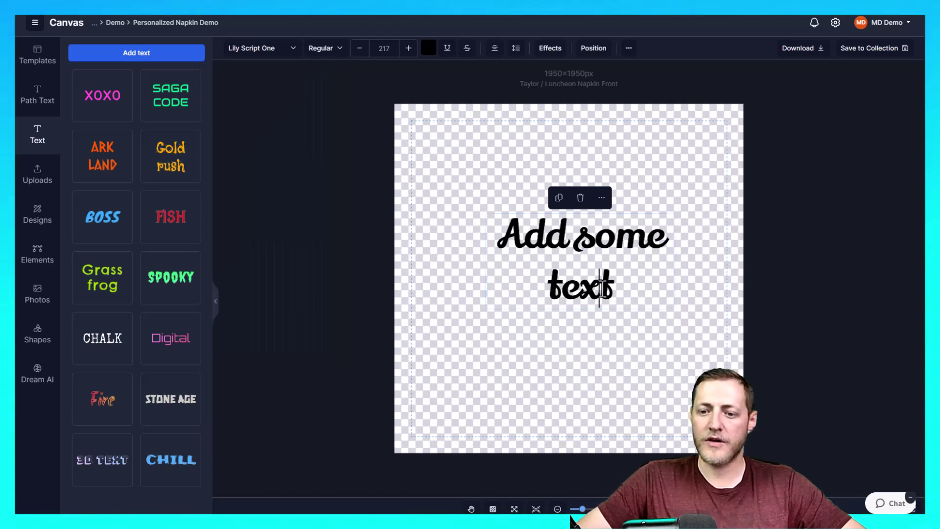
left_click_drag(613, 289, 493, 240)
type("Cheers")
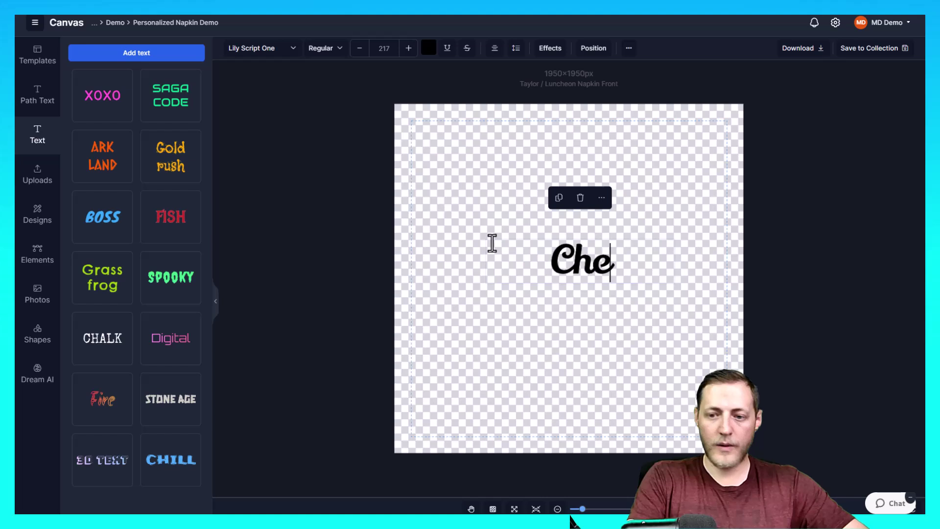
left_click(791, 291)
Set the font size of the "Cheers" text to 300
left_click(611, 264)
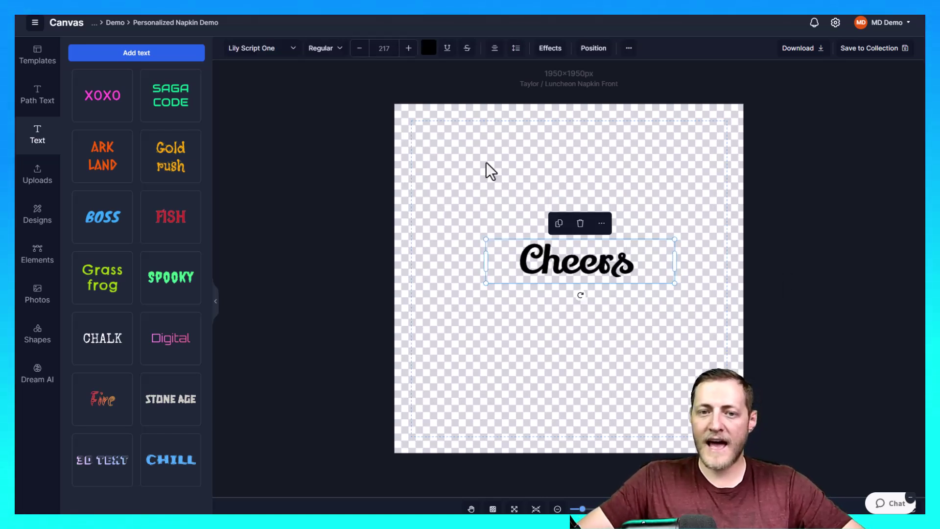
type("300")
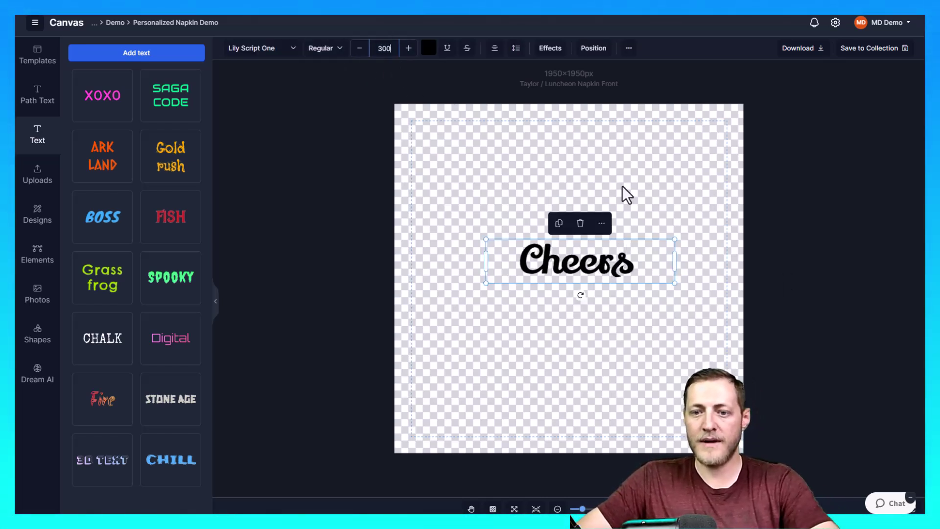
left_click(771, 266)
Duplicate the "Cheers" text directly below the original and replace the copy's wording with the couple's first names joined by "&"
left_click(597, 271)
left_click_drag(596, 272, 577, 317)
double_click(641, 319)
left_click(639, 317)
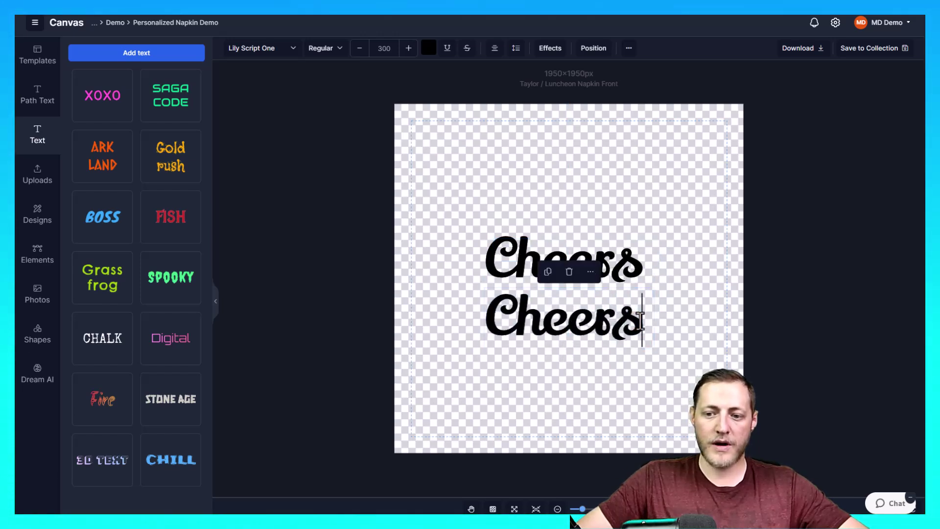
left_click_drag(639, 317, 485, 316)
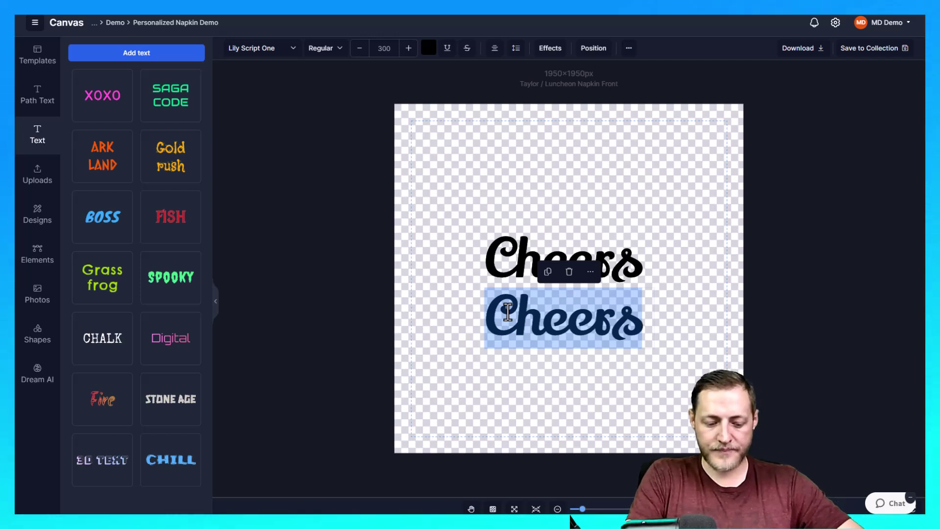
type("Matt &")
key("Return")
type("Alonya")
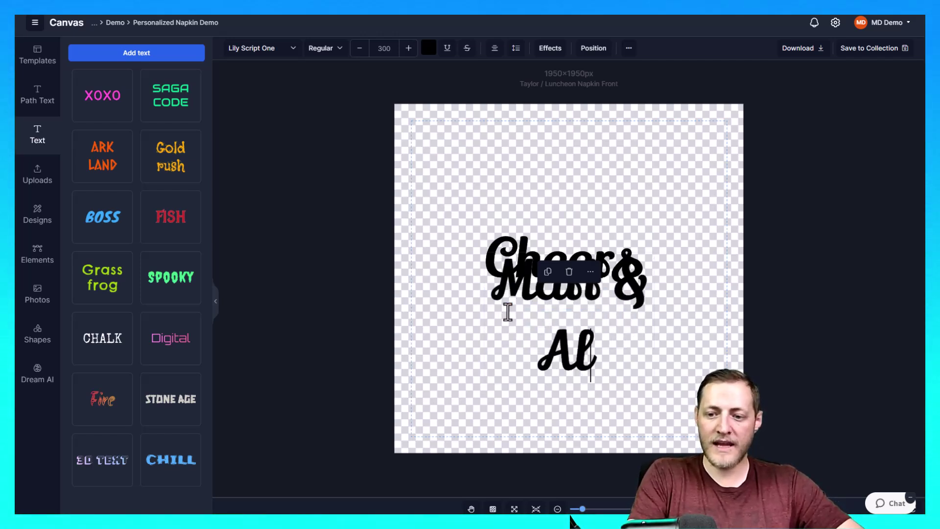
left_click(793, 296)
Set the font size of the couple's names text to 200
left_click(529, 230)
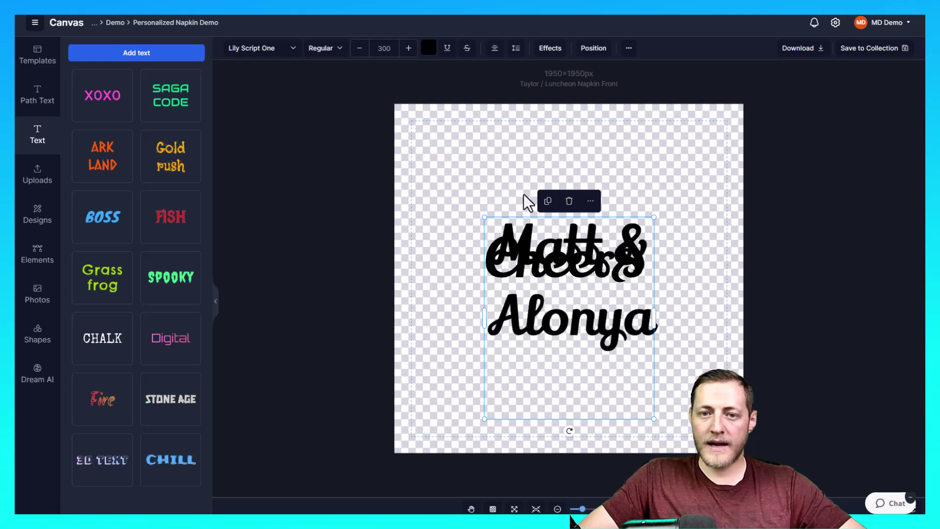
left_click(384, 48)
type("200")
key("Return")
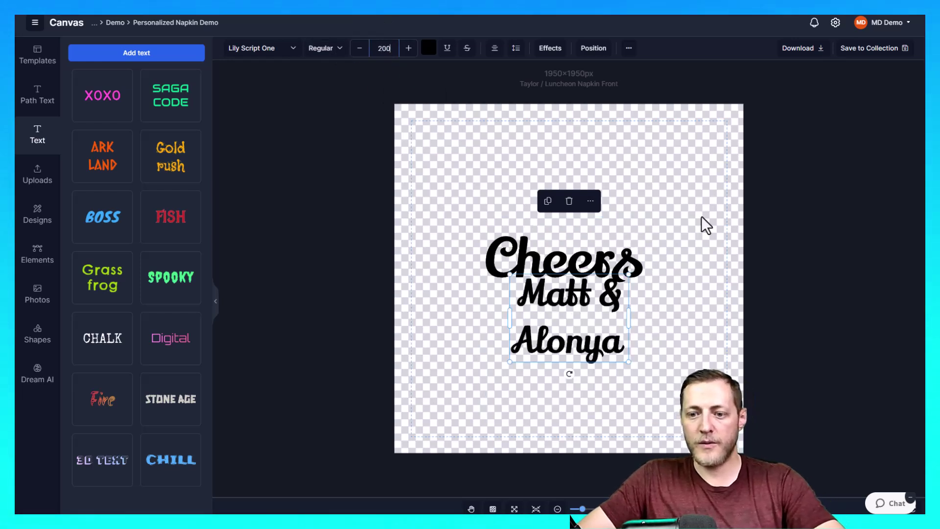
left_click(700, 222)
Widen the names' text box on both sides to the dashed safe-area edges so the names fit on one line
left_click(587, 318)
left_click_drag(629, 316, 725, 318)
left_click_drag(511, 318, 412, 318)
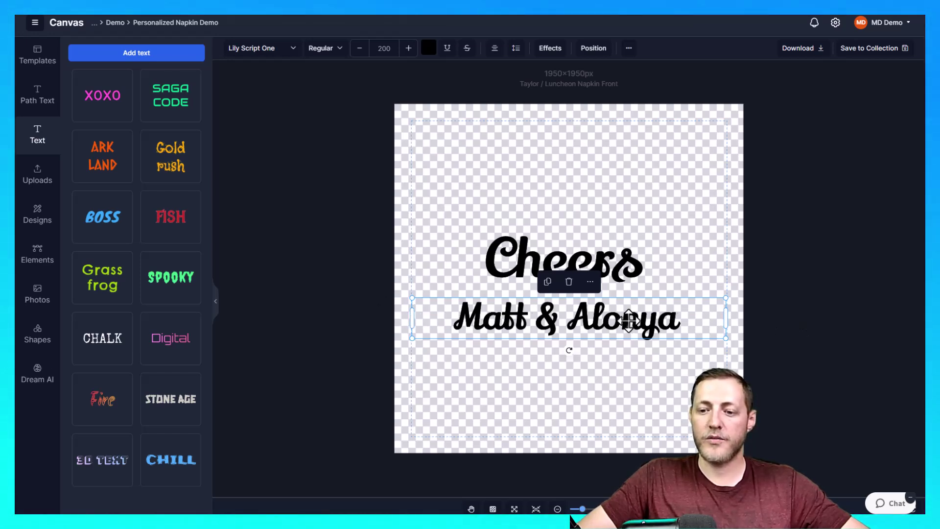
Try a narrower text box for the names so they wrap onto two lines, and restore its full width
left_click_drag(727, 318, 602, 319)
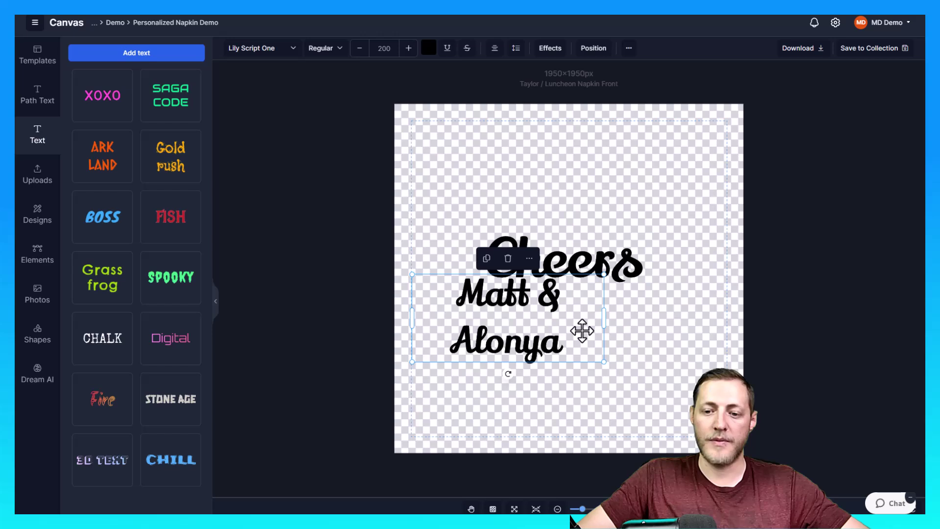
left_click(583, 317)
left_click(583, 317)
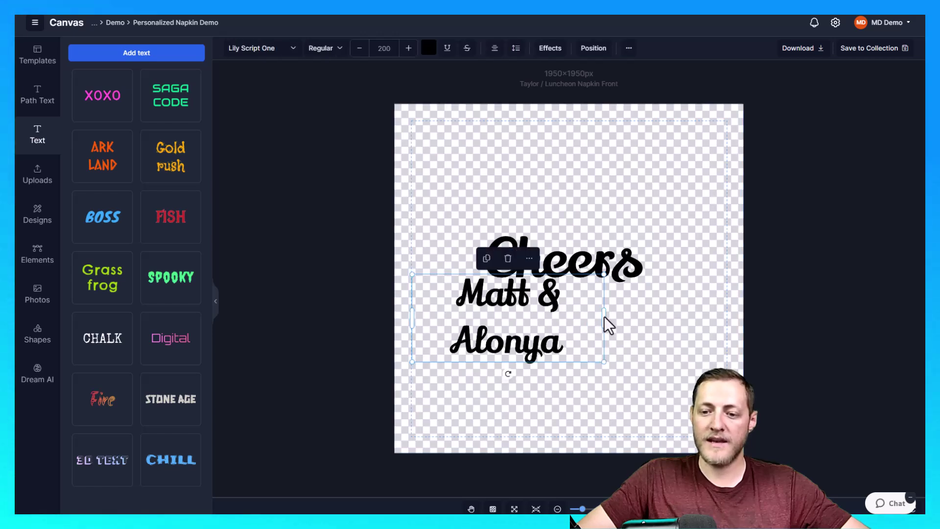
left_click_drag(683, 314, 724, 313)
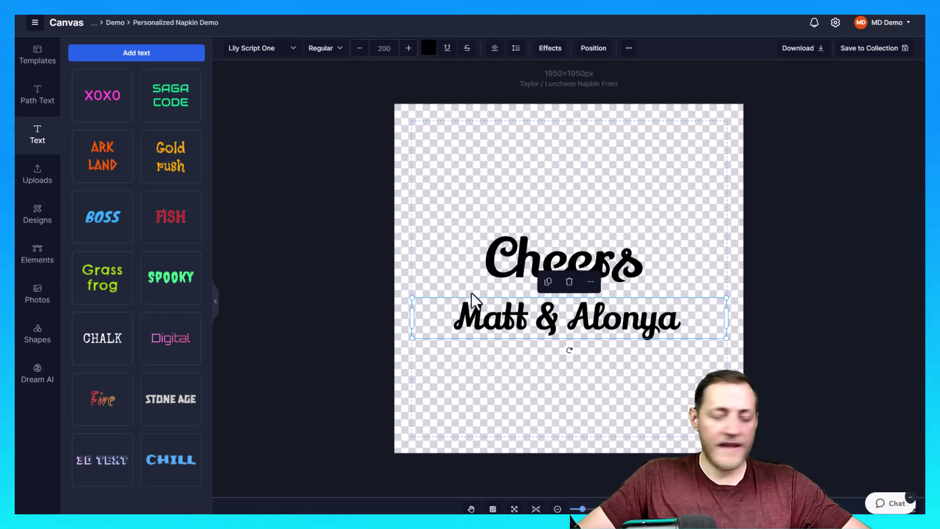
left_click(768, 278)
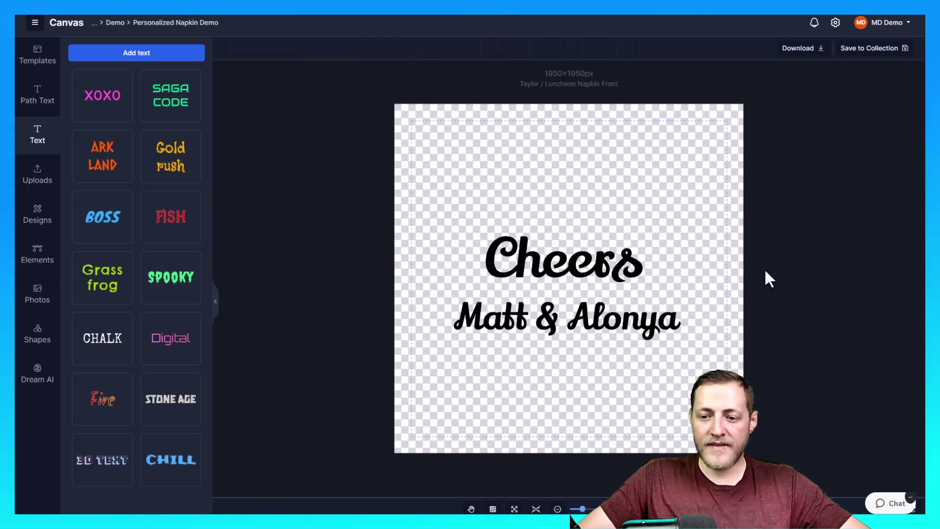
Add a new text element below the couple's names with the date 07/02/2025
left_click(142, 55)
left_click_drag(549, 277, 548, 377)
left_click_drag(573, 415, 509, 337)
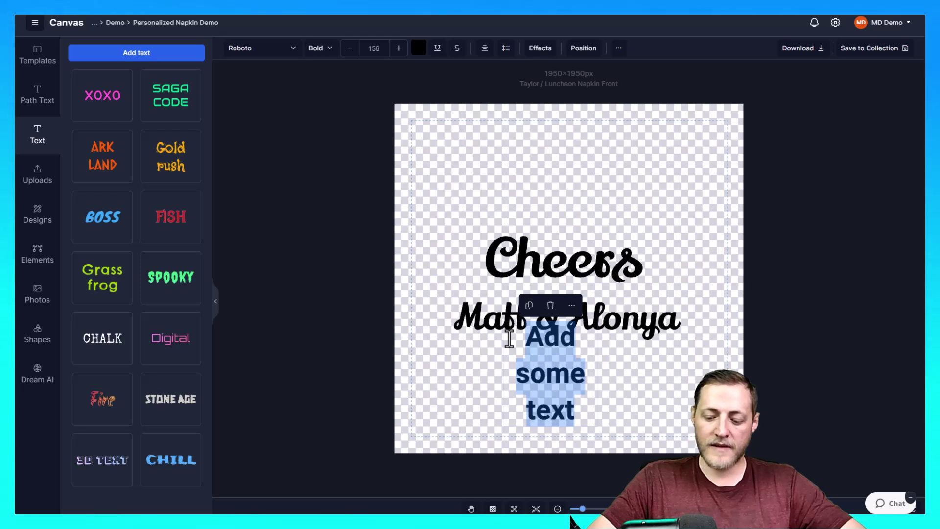
type("07/")
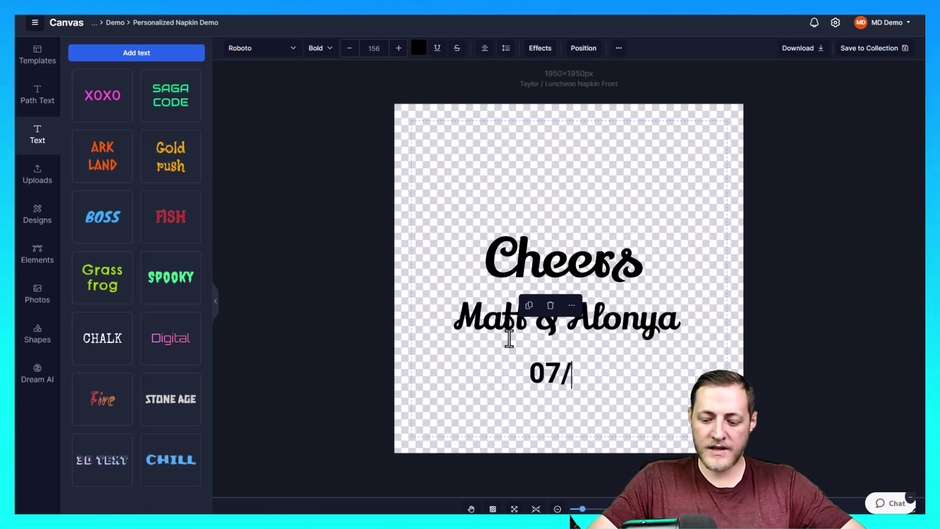
type("02/")
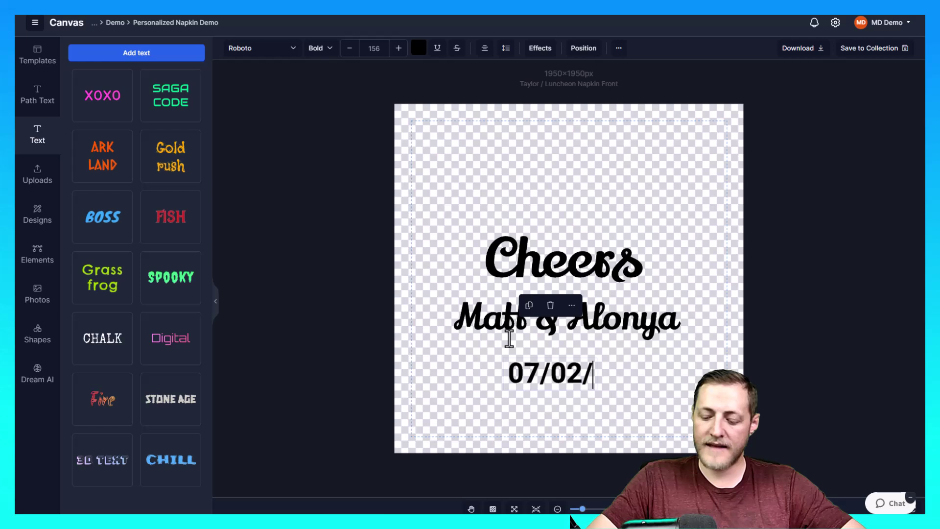
type("2024")
key("BackSpace")
type("5")
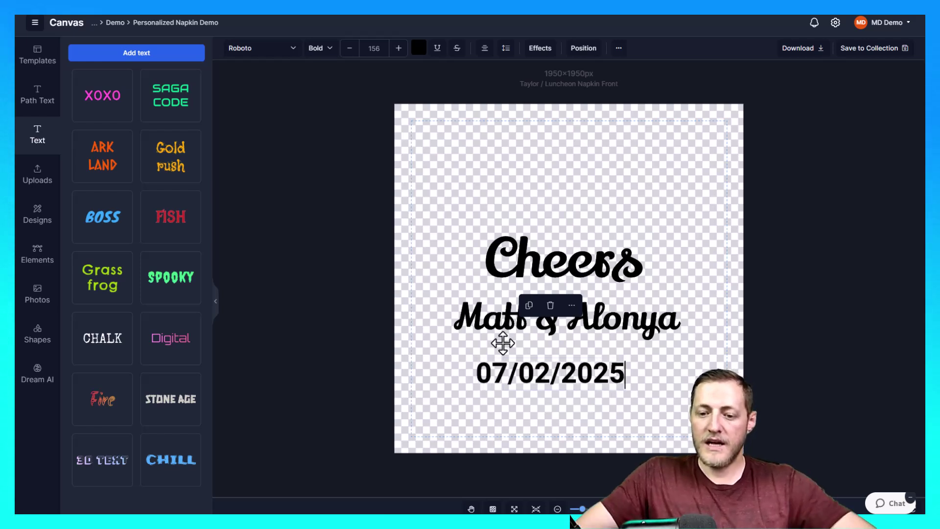
Move the date text up so it sits directly beneath the couple's names
left_click(503, 343)
mouse_move(562, 371)
left_mouse_down()
mouse_move(585, 357)
mouse_move(575, 358)
left_mouse_up()
left_click(589, 329)
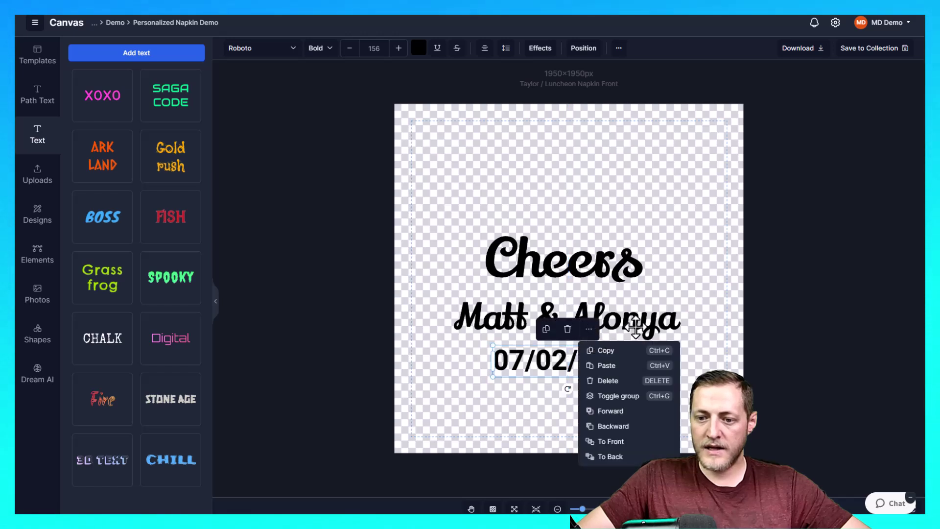
left_click(635, 327)
left_click(632, 357)
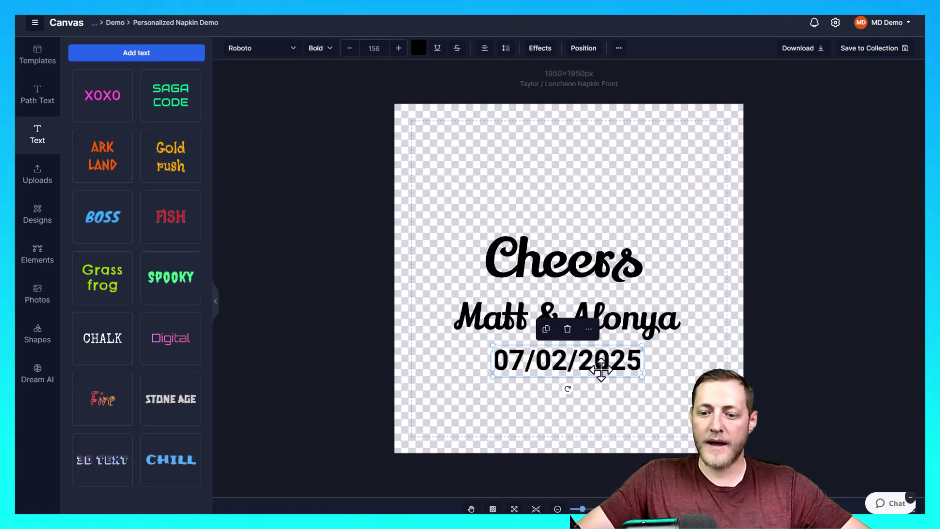
Center the date, the couple's names and the "Cheers" heading horizontally on the artboard
left_click(583, 48)
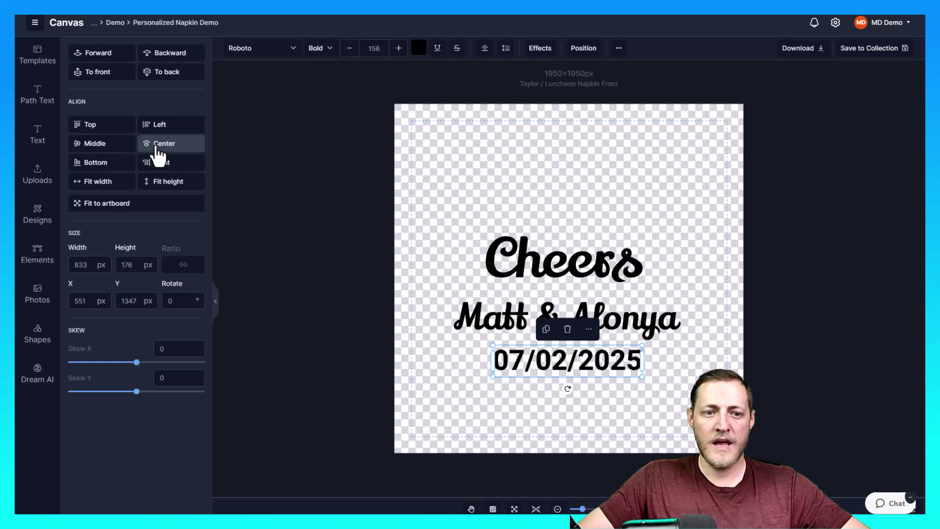
left_click(160, 150)
left_click(612, 312)
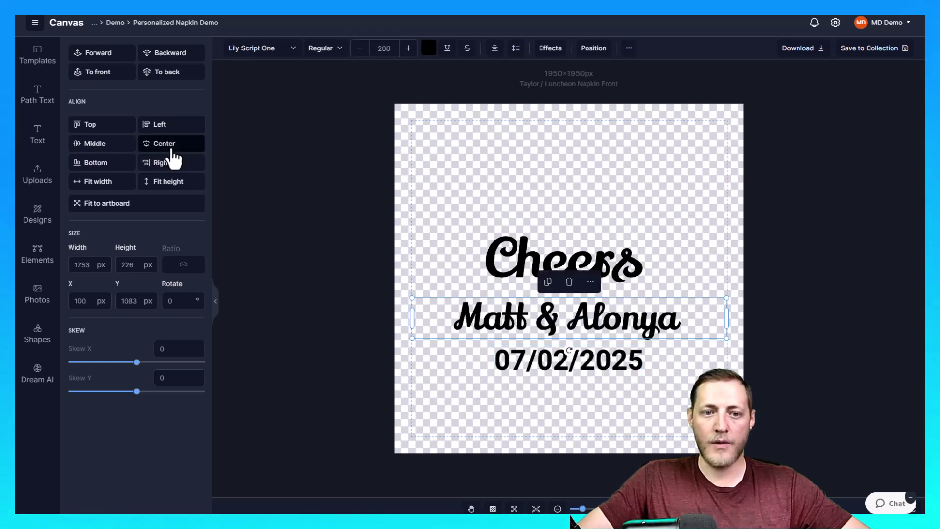
left_click(614, 260)
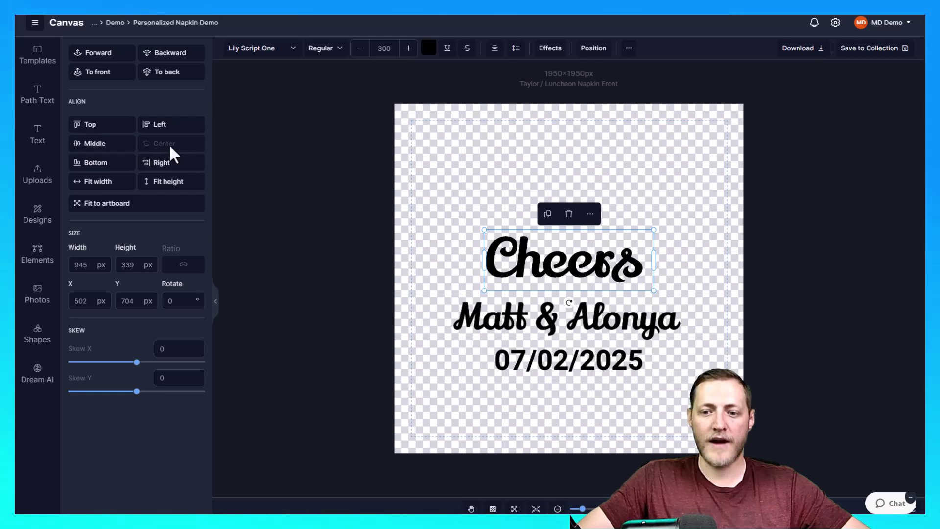
Move all three texts up on the artboard and leave a wider gap between "Cheers" and the names with the date
left_click_drag(404, 180, 776, 408)
left_click_drag(399, 225, 568, 310)
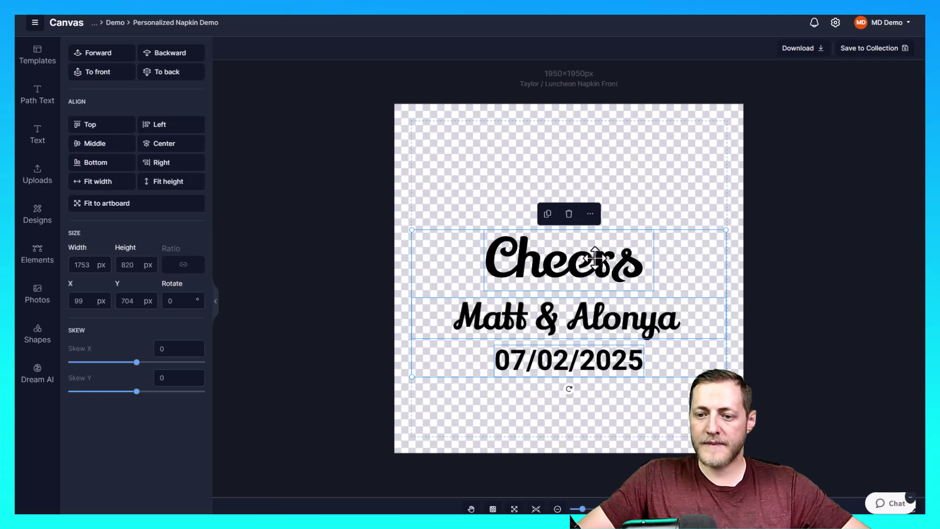
left_click_drag(597, 260, 596, 198)
left_click(787, 231)
left_click(598, 223)
left_click(782, 235)
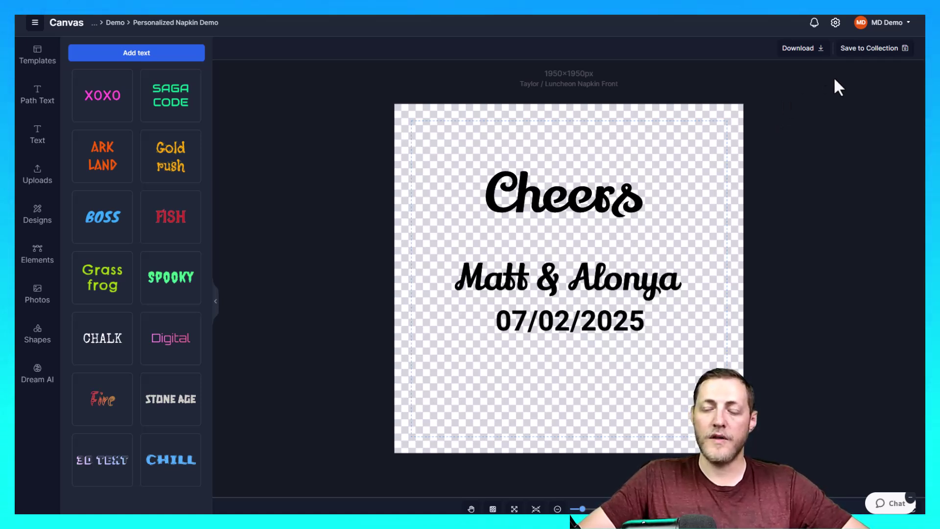
Start saving the design to the collection with the file name "Personalized Wedding Napkin"
left_click(860, 49)
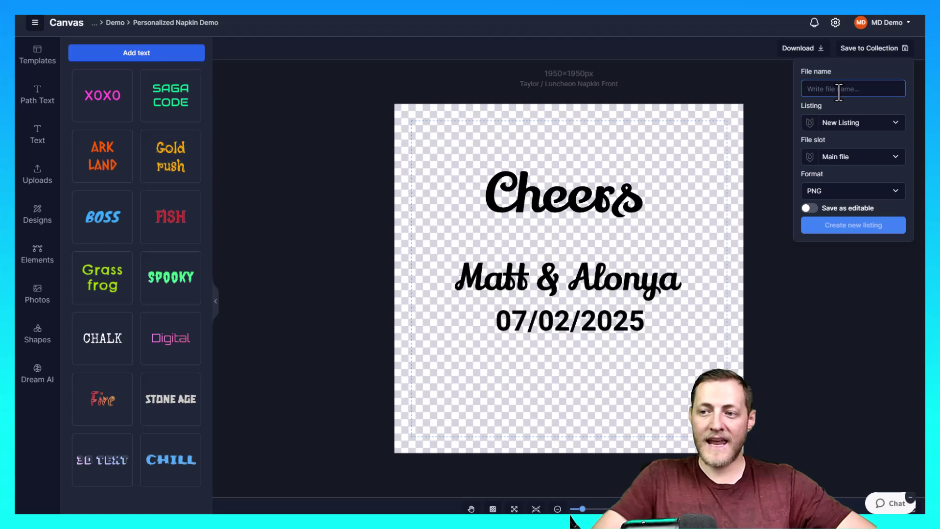
type("Personalized")
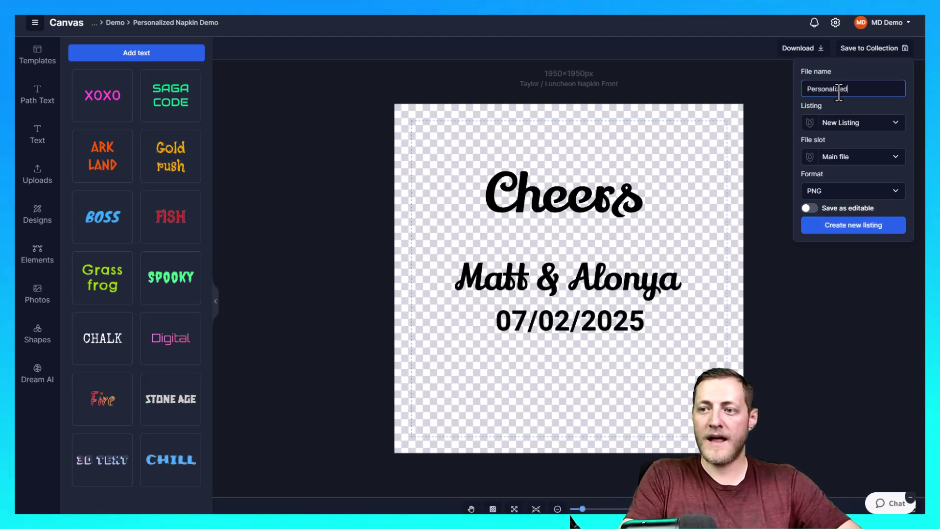
type(" Weddinh")
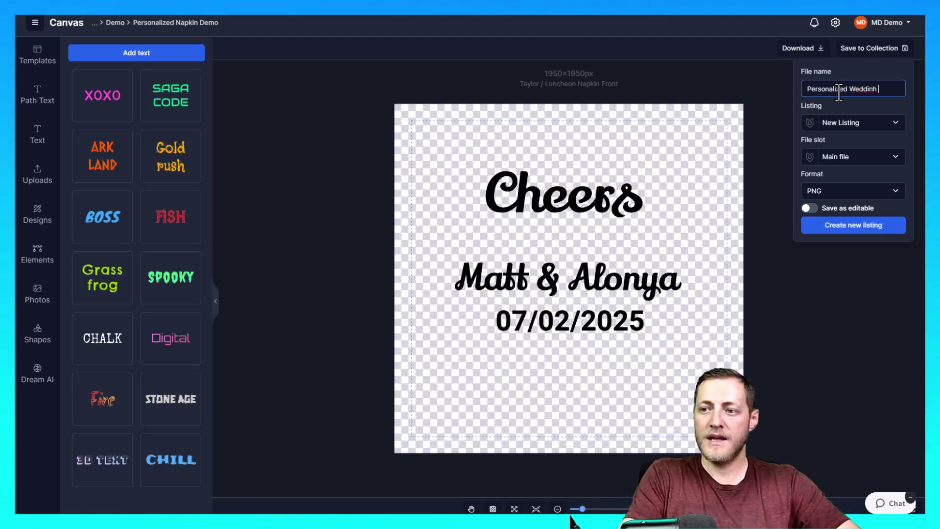
type(" Napkin")
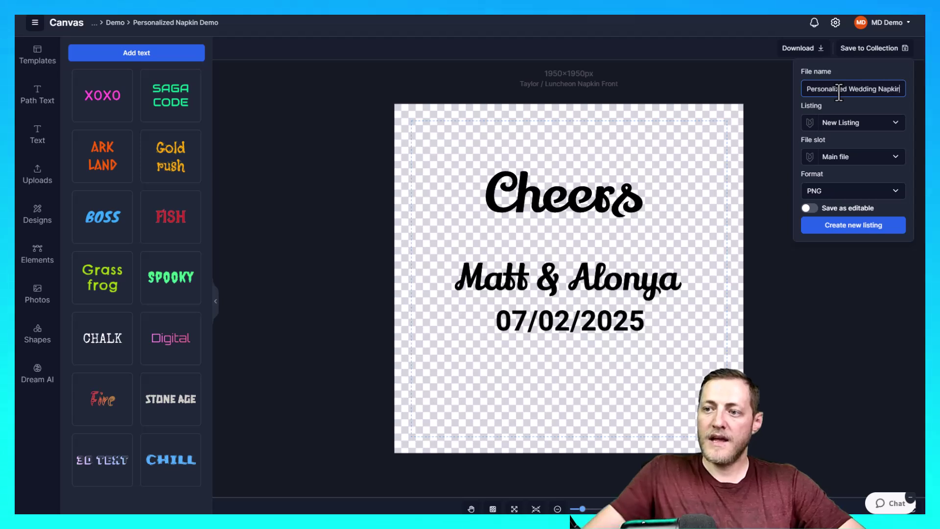
Save the design to a new listing in the Main file slot as a PNG with Save as editable enabled
left_click(845, 122)
left_click(840, 143)
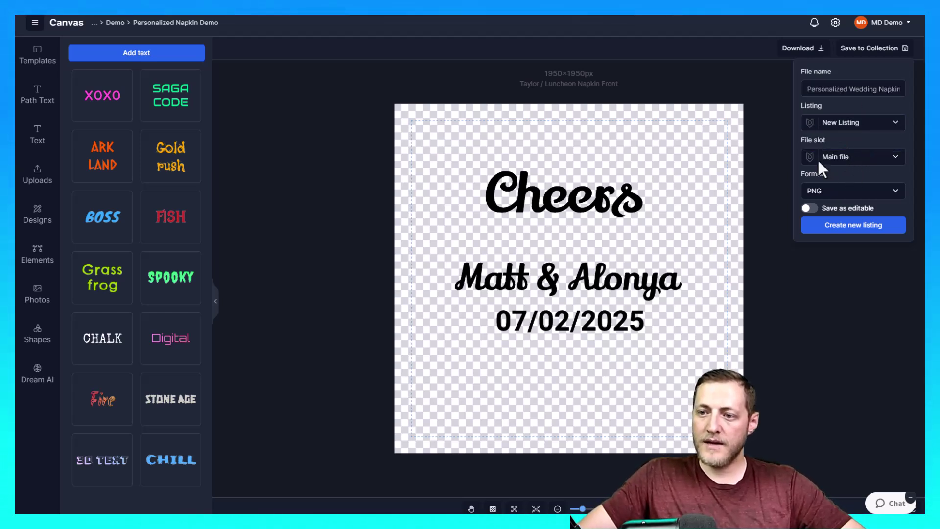
left_click(846, 159)
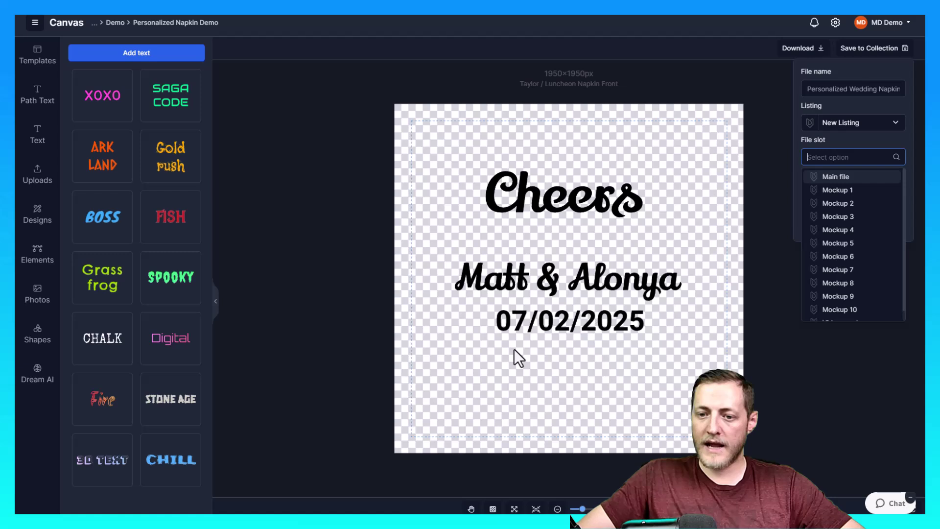
left_click(834, 177)
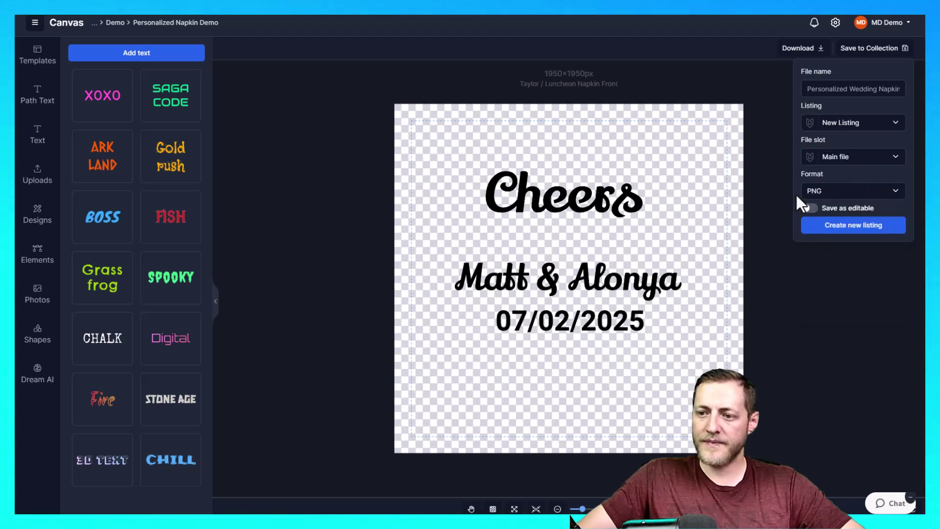
left_click(837, 191)
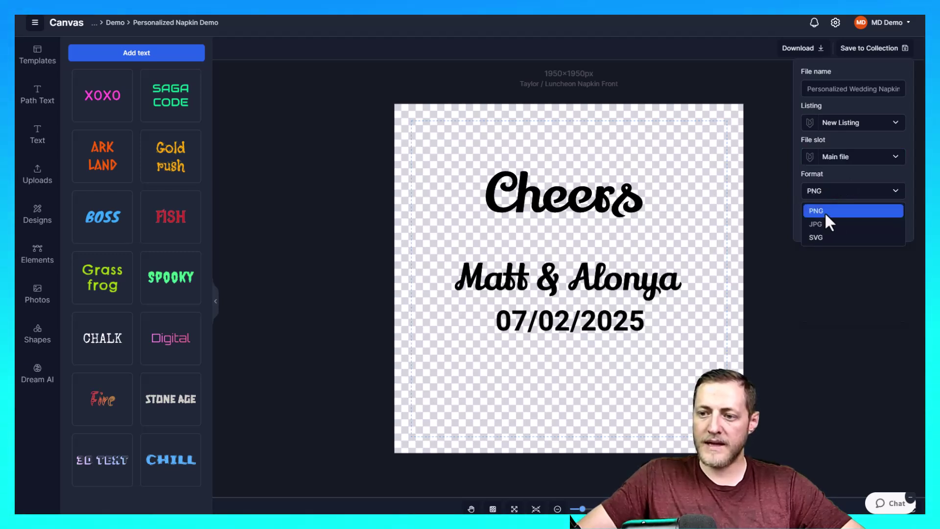
left_click(849, 209)
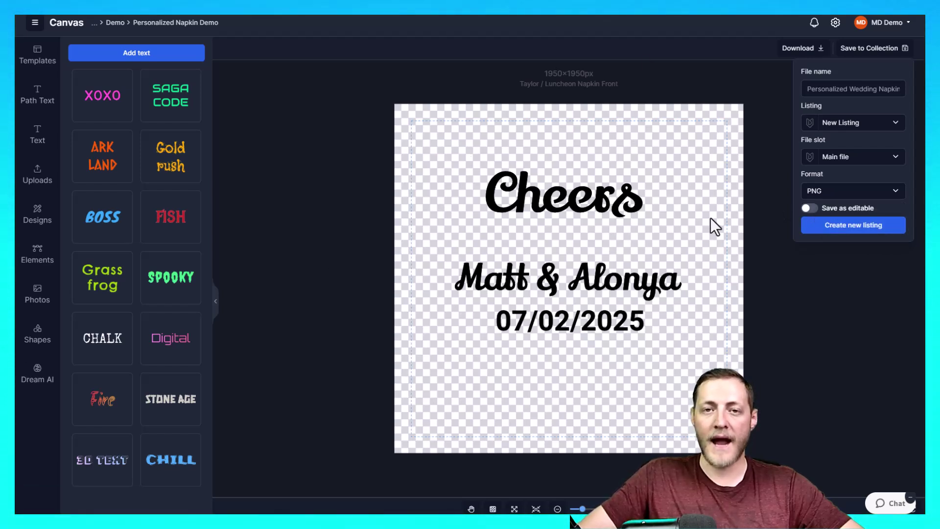
left_click(810, 209)
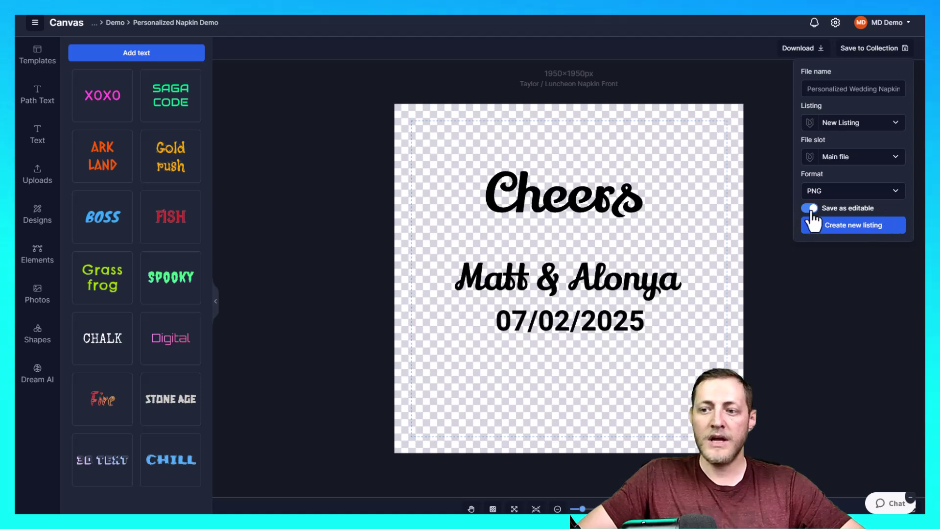
left_click(809, 210)
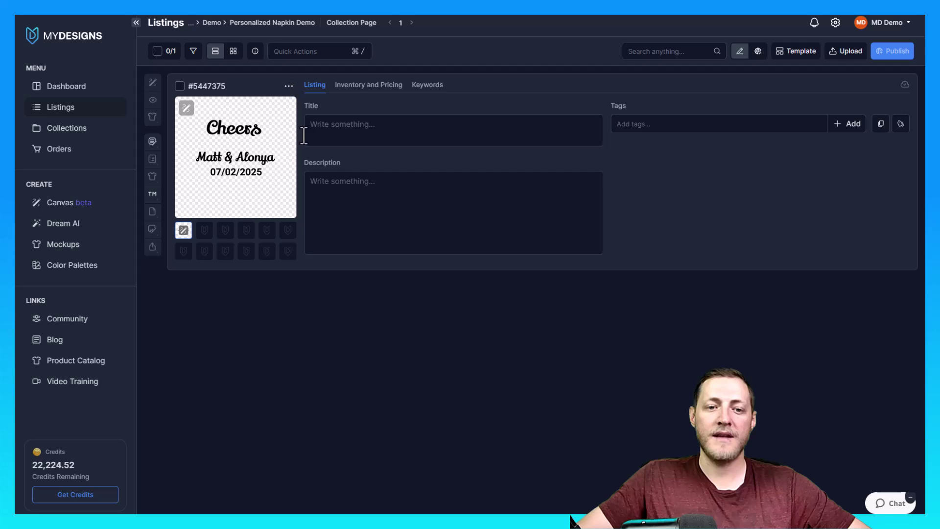
Open the listing's editable design in the Canvas editor and replace the first person's name in the names text
left_click(186, 108)
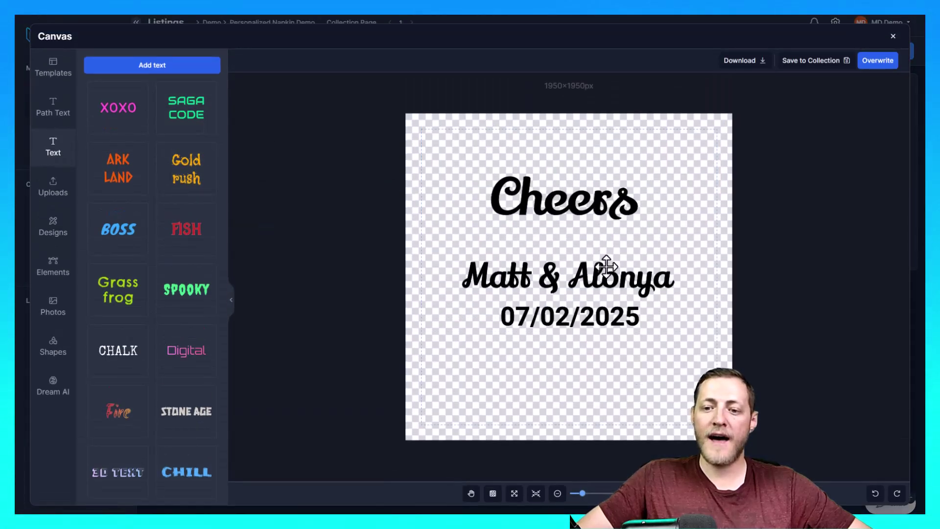
left_click(579, 275)
left_click(549, 276)
left_click_drag(536, 276, 423, 267)
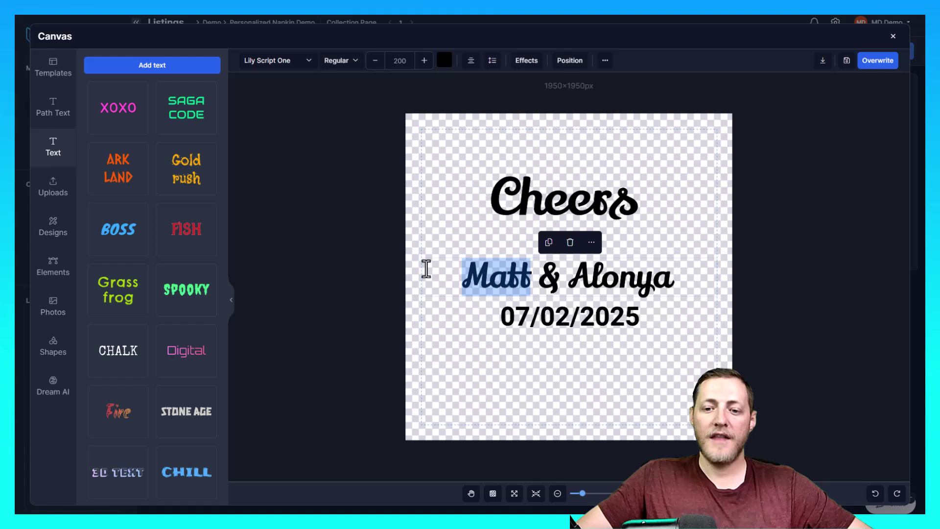
type("Curt")
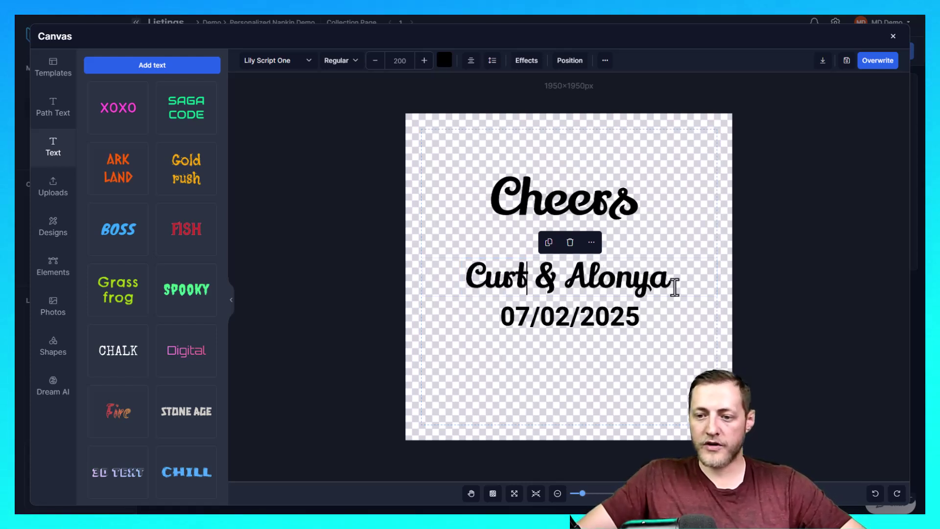
Replace the second person's name after the "&" in the names text
left_click_drag(671, 283, 575, 284)
key("BackSpace")
type("Lcy")
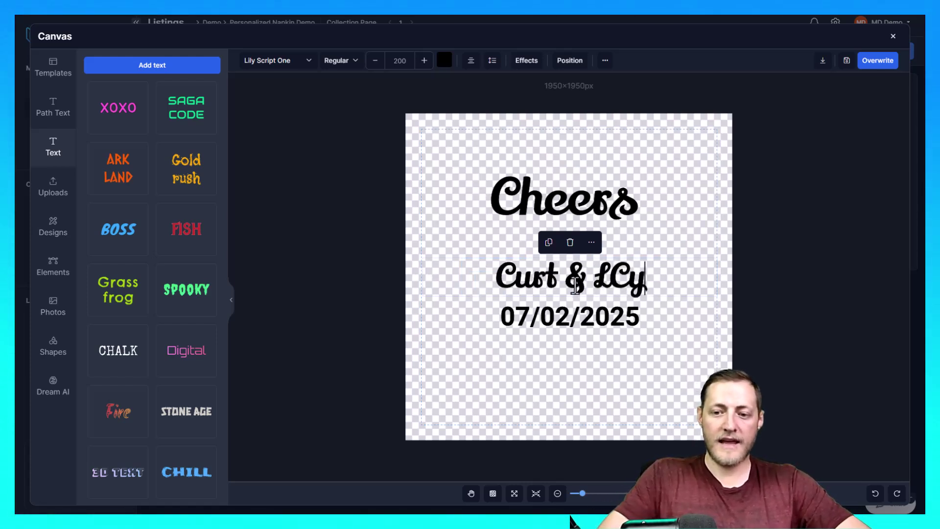
key("BackSpace")
key("BackSpace")
type("acy")
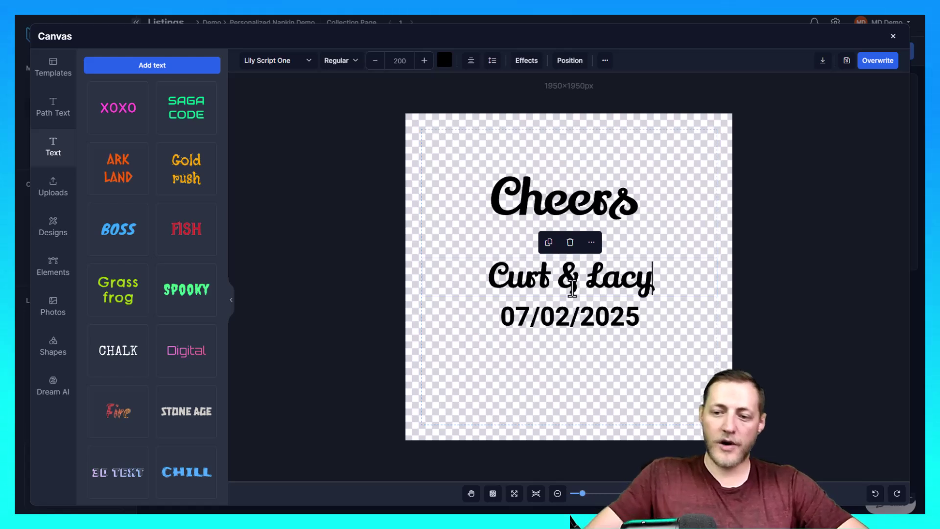
Select the date and "Cheers" texts in turn to check they are editable, and close the editor without overwriting the design
left_click(598, 315)
left_click(598, 315)
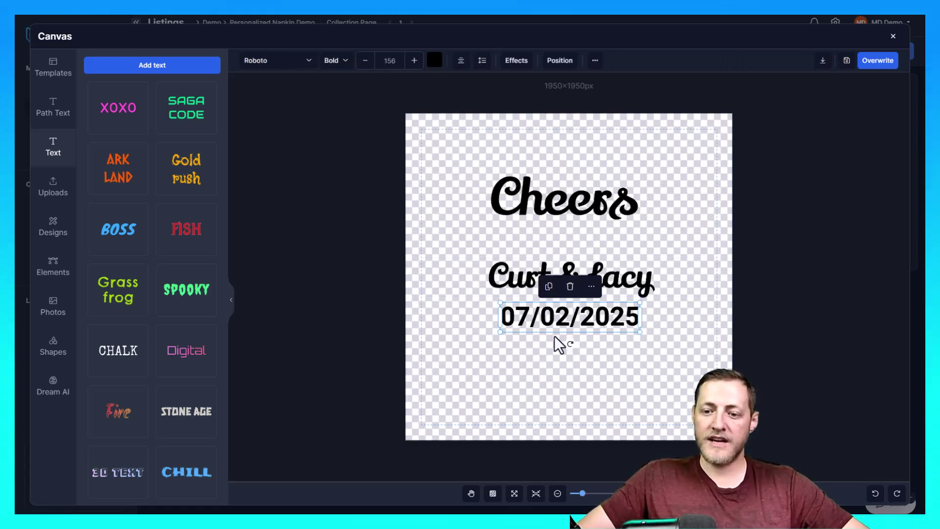
left_click(849, 282)
left_click(592, 223)
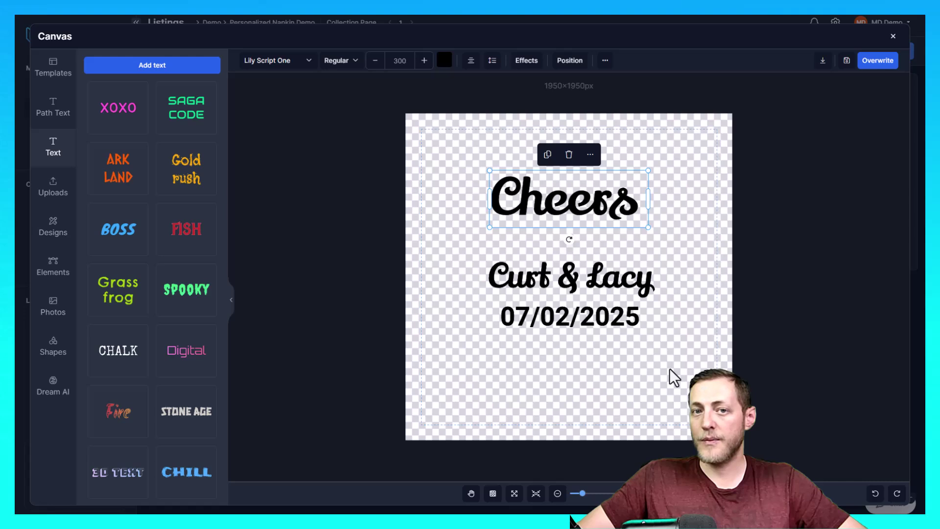
left_click(783, 209)
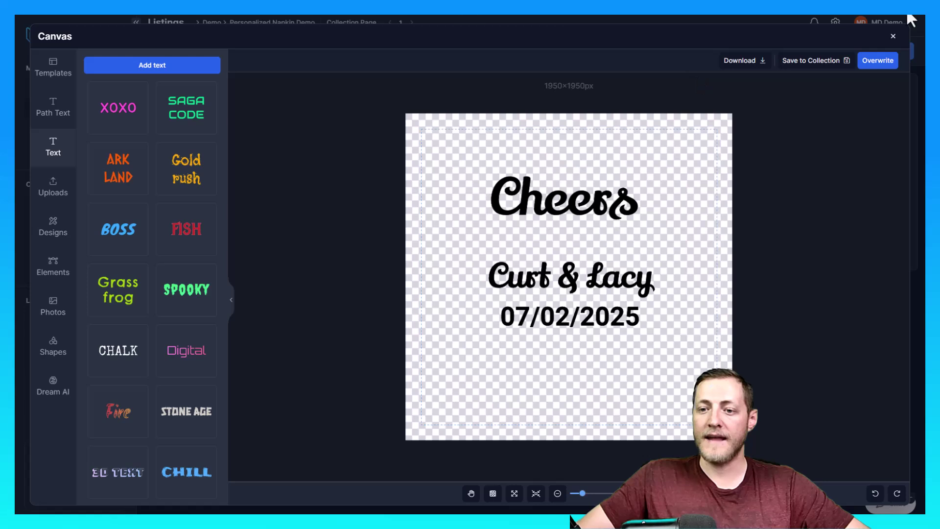
left_click(900, 39)
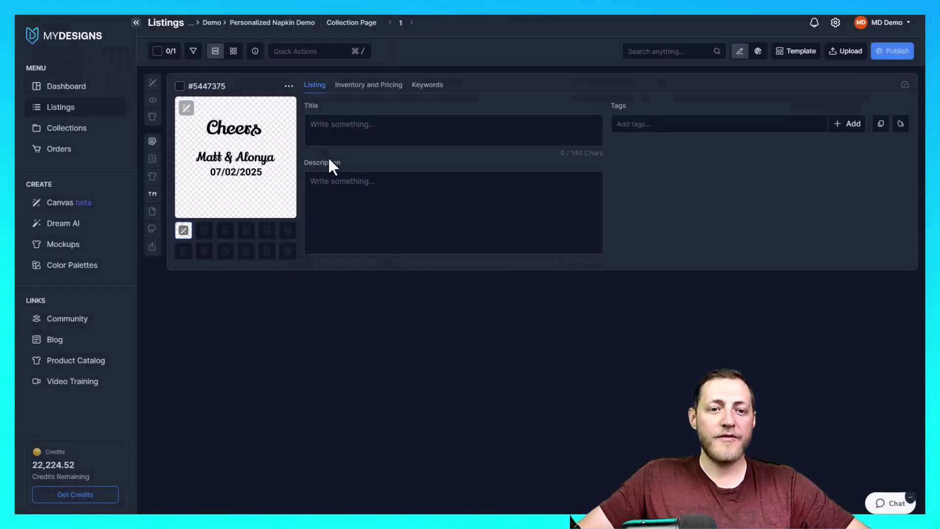
Open image mockups for the napkin listing and filter the public mockups to the Other category
left_click(180, 86)
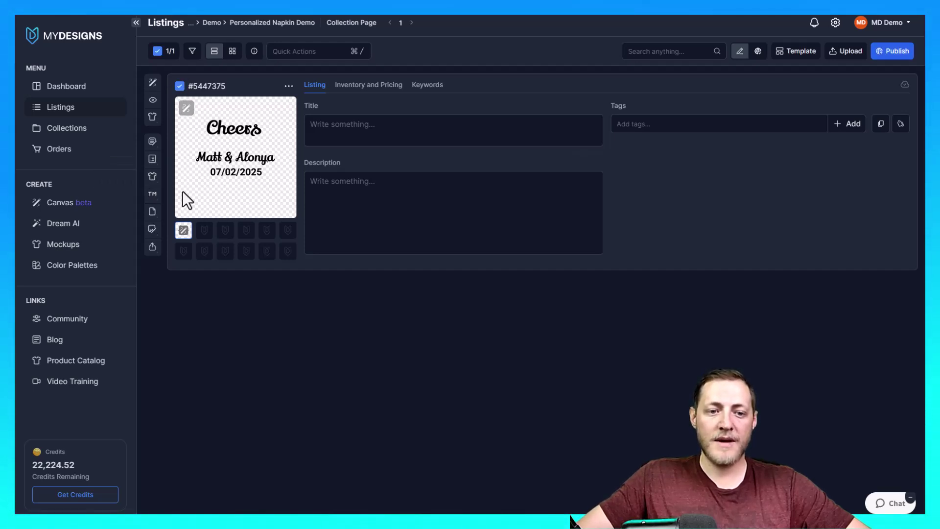
left_click(153, 180)
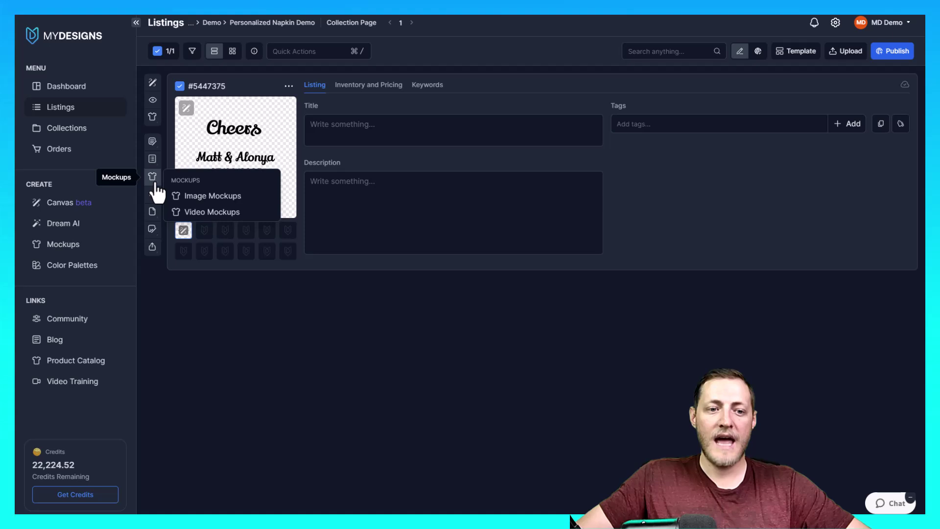
left_click(213, 196)
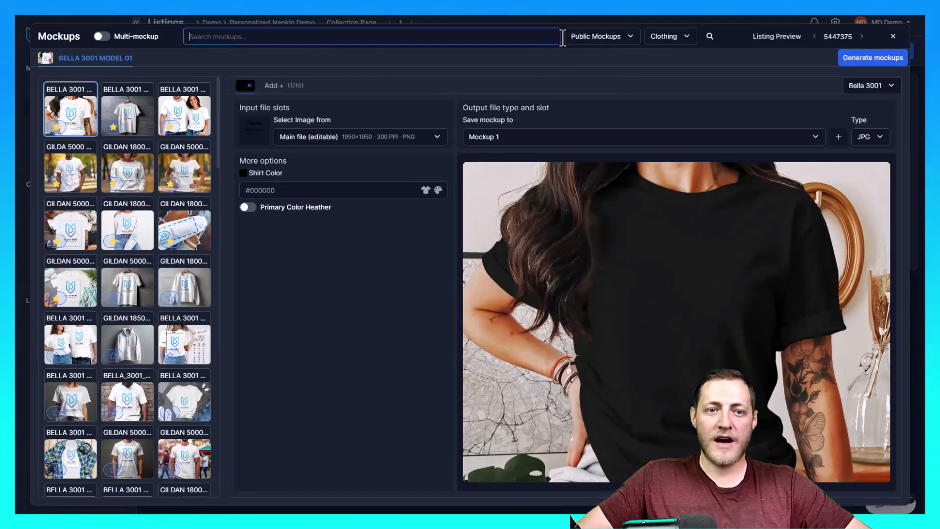
left_click(683, 37)
left_click(674, 58)
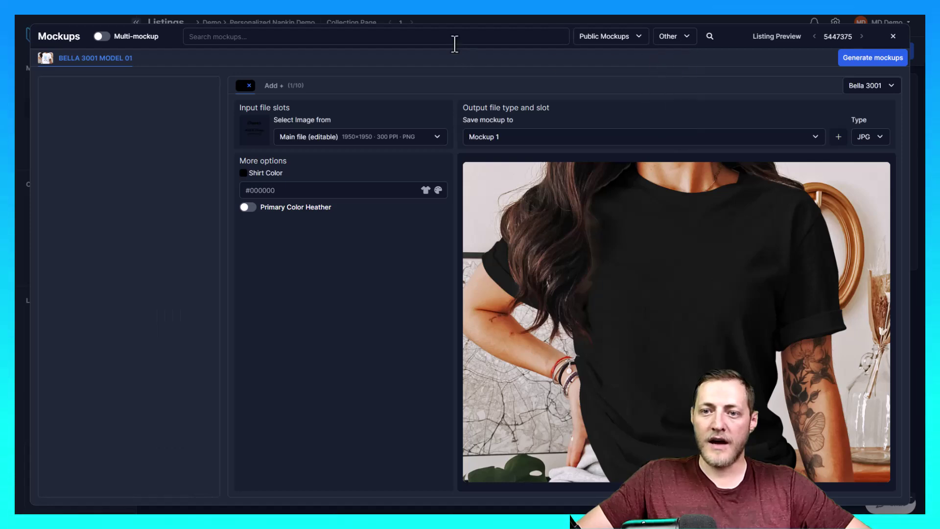
Search the public mockups for "Napkin" and enable multi-mockup selection
left_click(434, 31)
type("Napkin")
key("Return")
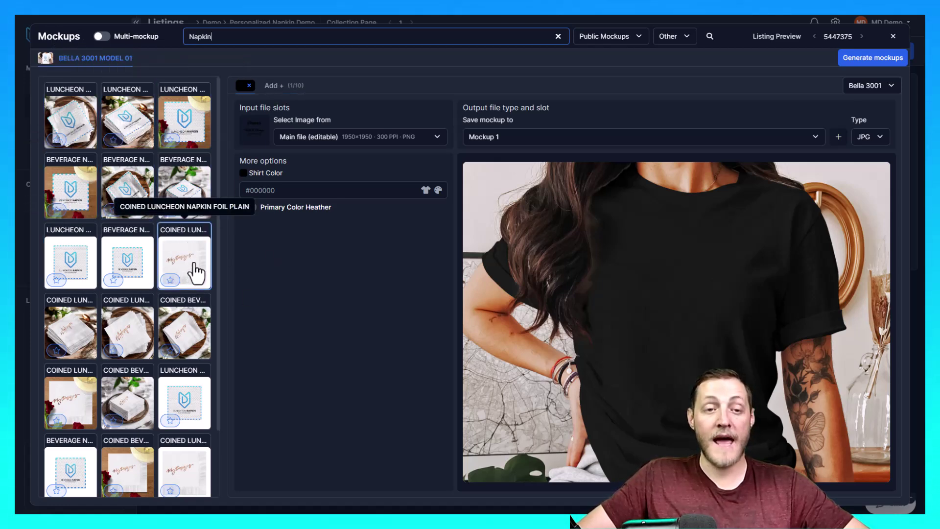
left_click(103, 37)
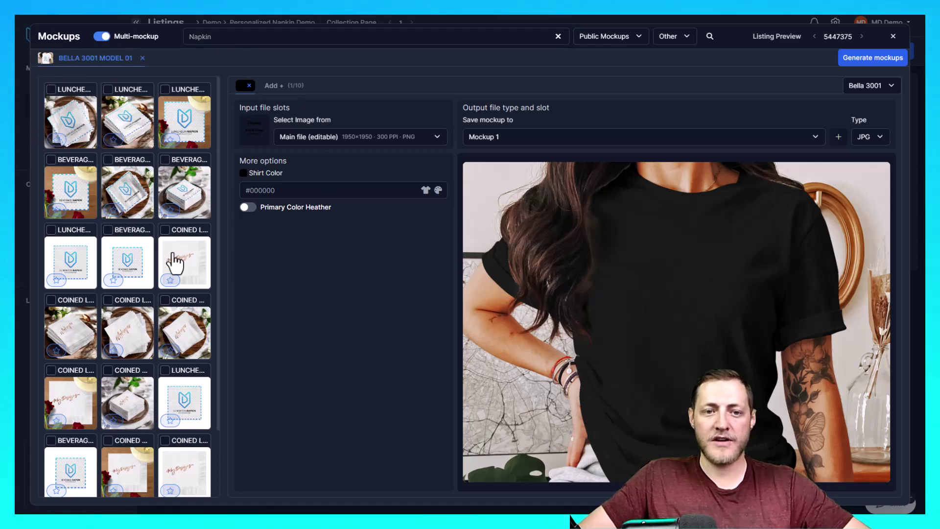
Select the Luncheon Napkin Lifestyle, Lifestyle 1, Lifestyle SVG and Plain mockups
left_click(51, 90)
left_click(108, 100)
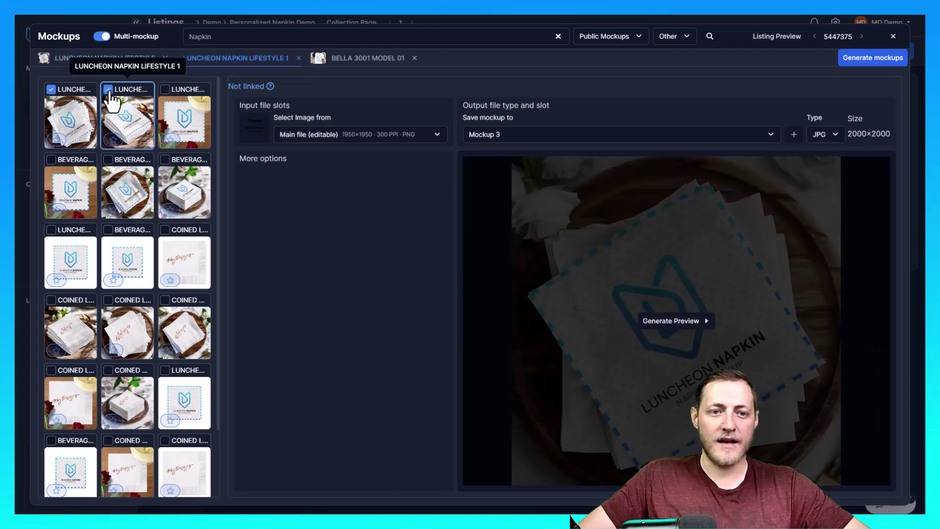
left_click(167, 100)
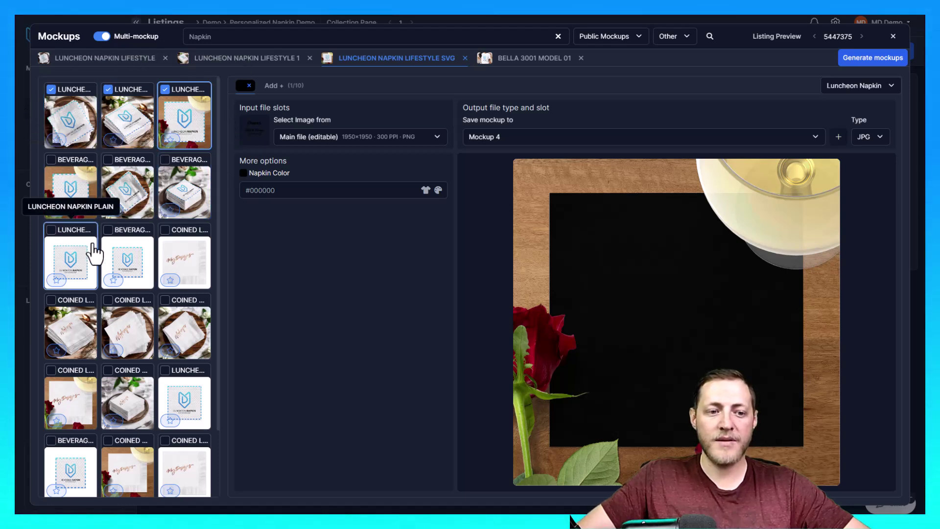
left_click(51, 230)
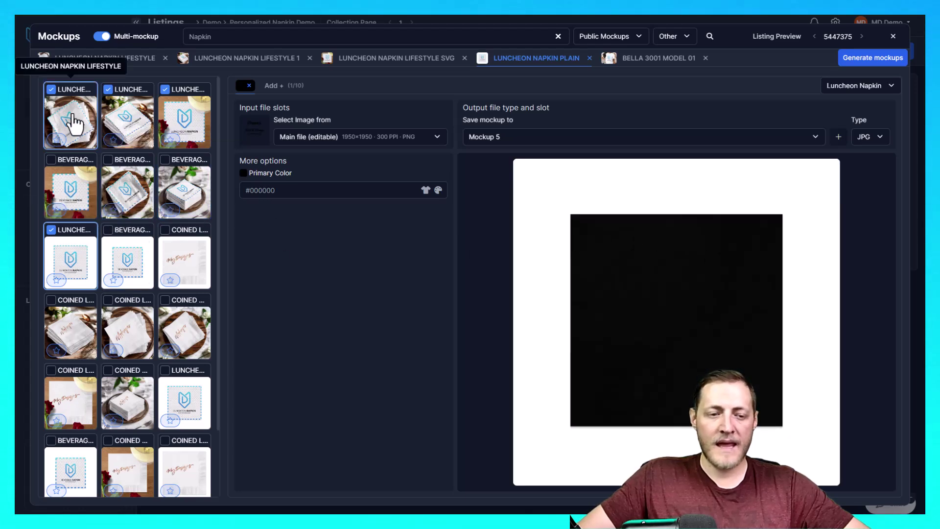
Set the Luncheon Napkin Plain mockup's primary color to #ffffff and remove the Bella 3001 Model 01 mockup from the selection
left_click(243, 173)
left_click_drag(280, 204, 236, 181)
left_click(356, 252)
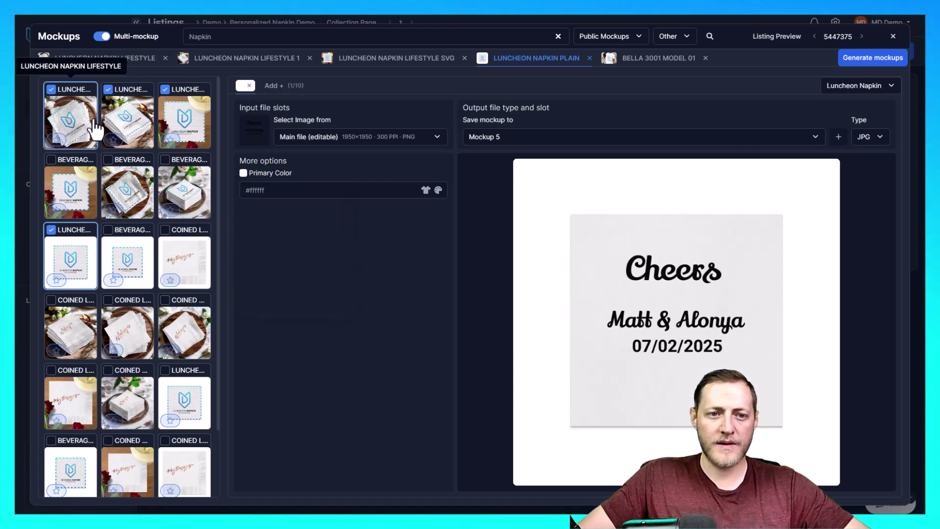
left_click(705, 59)
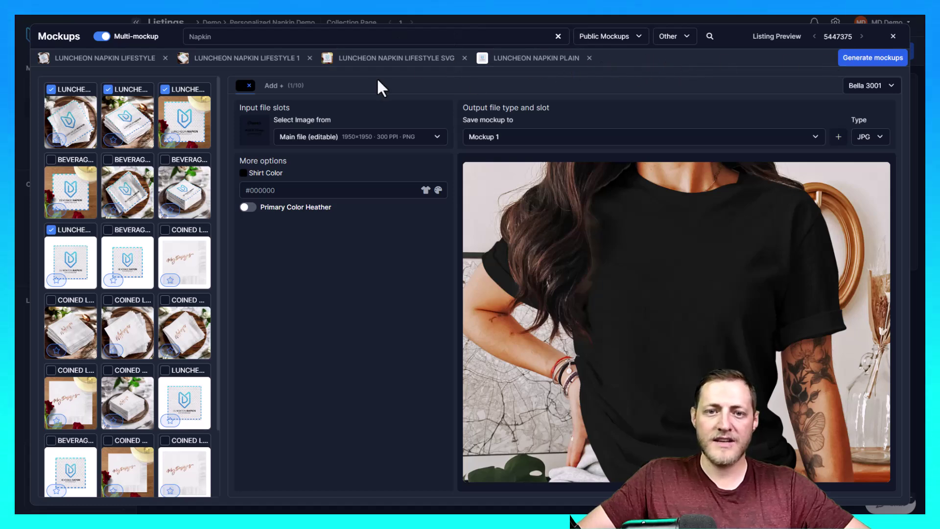
Set the Luncheon Napkin Lifestyle SVG mockup's napkin color to #ffffff and generate a preview of Luncheon Napkin Lifestyle 1
left_click(505, 63)
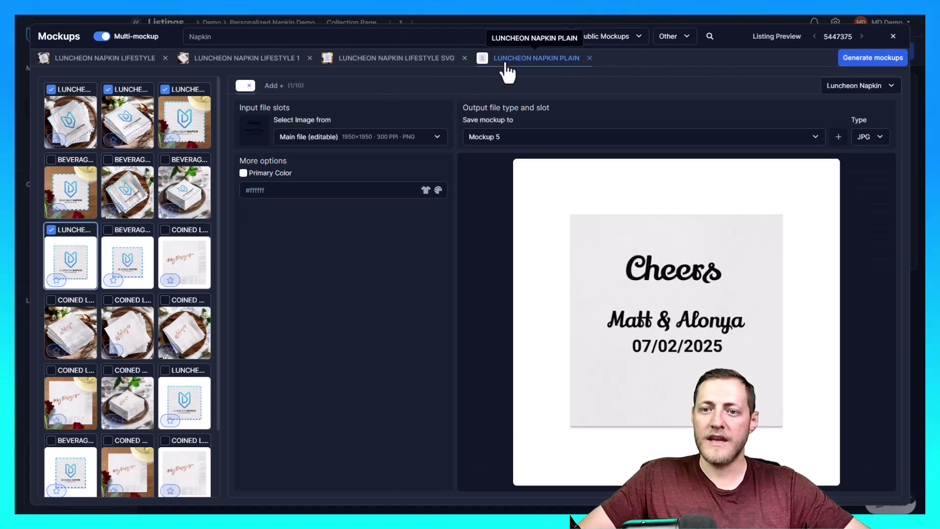
left_click(375, 59)
left_click(242, 173)
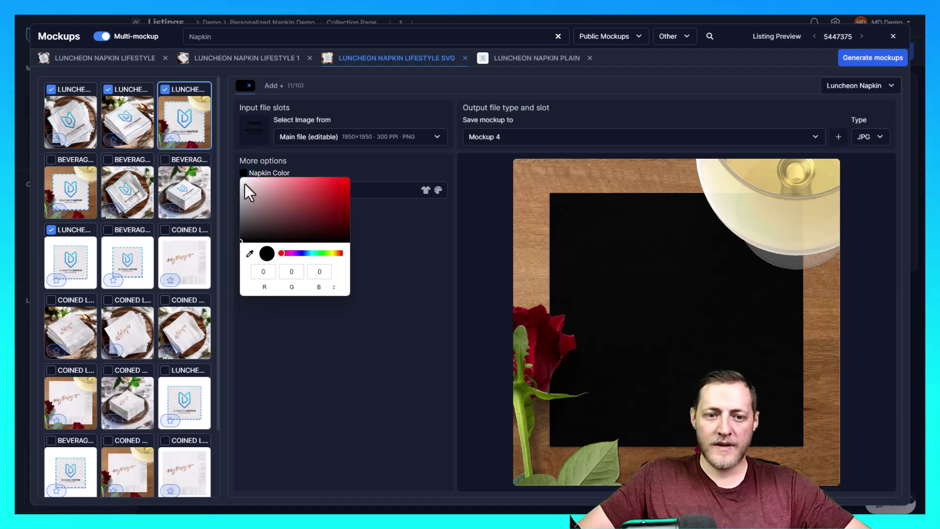
left_click(243, 181)
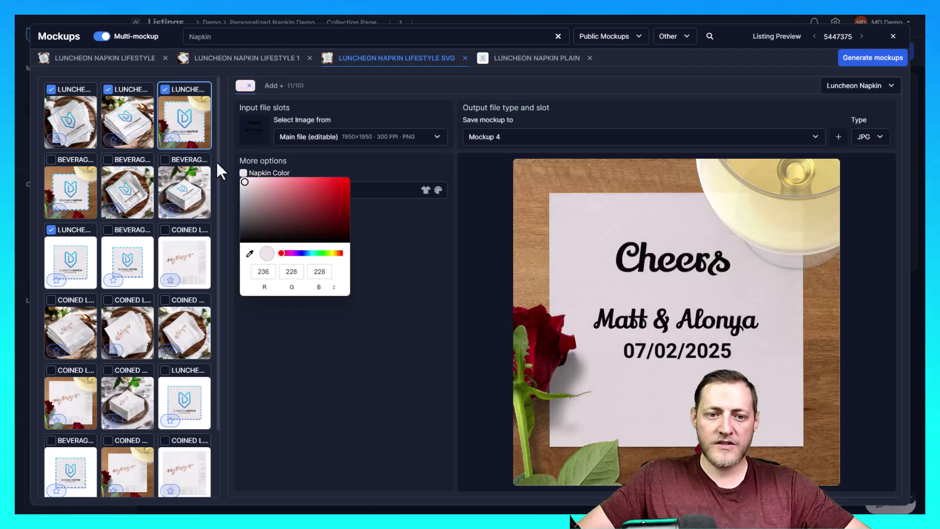
left_click(482, 294)
left_click(249, 86)
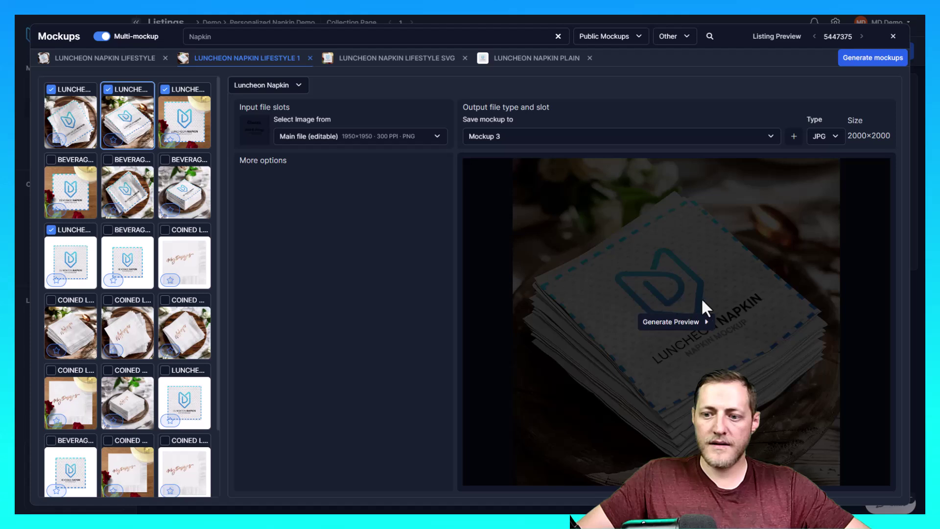
left_click(695, 322)
Assign Luncheon Napkin Lifestyle to the Mockup 1 output slot and Luncheon Napkin Lifestyle 1 to Mockup 2
left_click(128, 59)
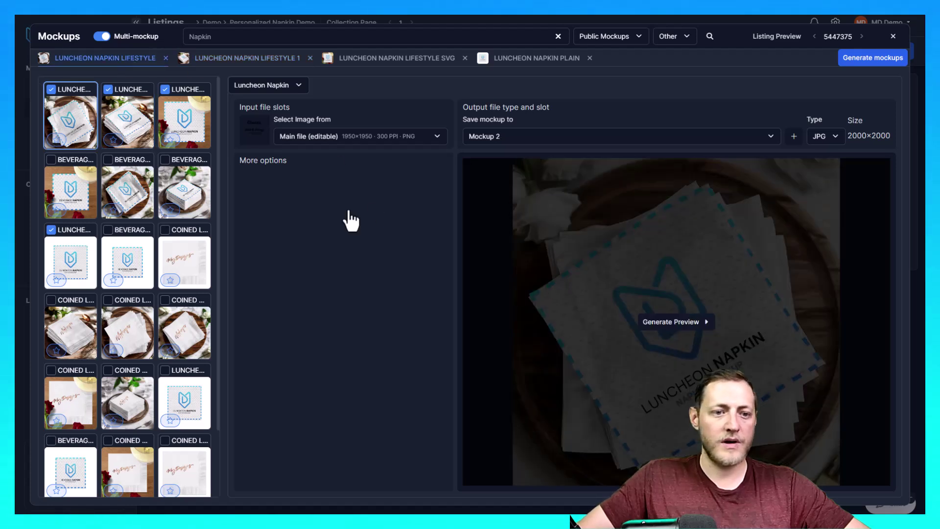
scroll(125, 161, "down", 1)
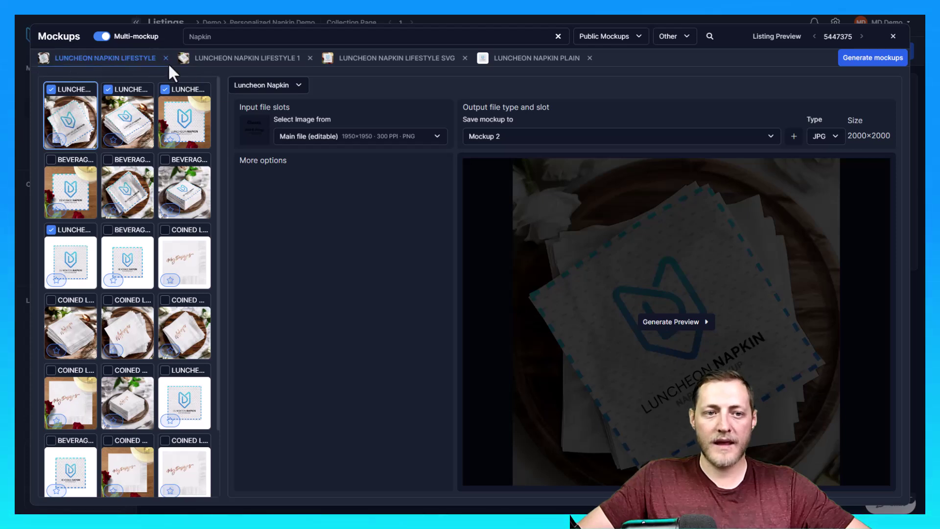
left_click(518, 137)
left_click(499, 171)
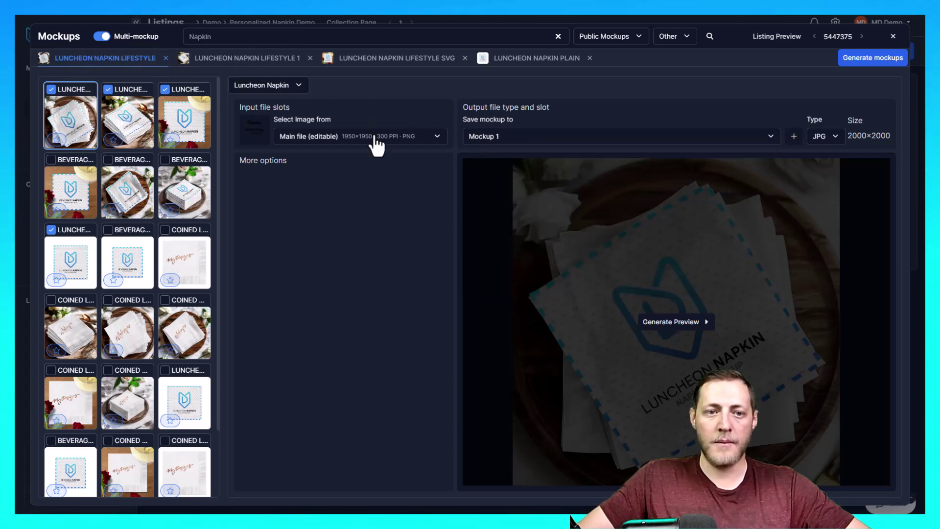
left_click(518, 138)
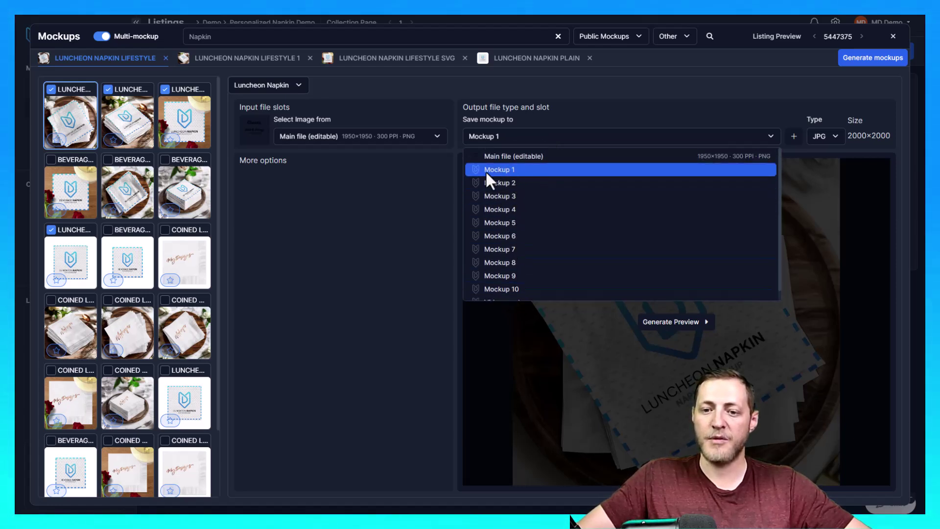
left_click(265, 59)
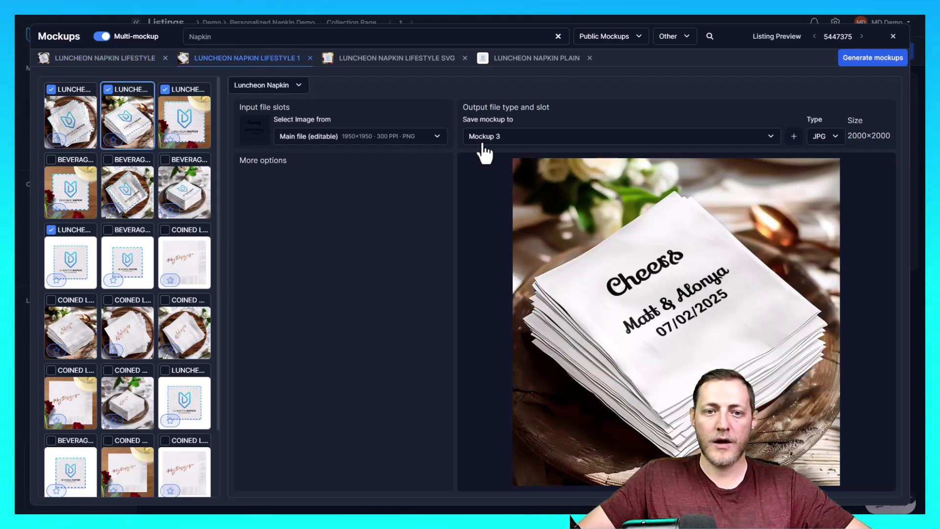
left_click(519, 137)
left_click(512, 182)
Assign the Luncheon Napkin Lifestyle SVG mockup to the Mockup 3 output slot
left_click(398, 60)
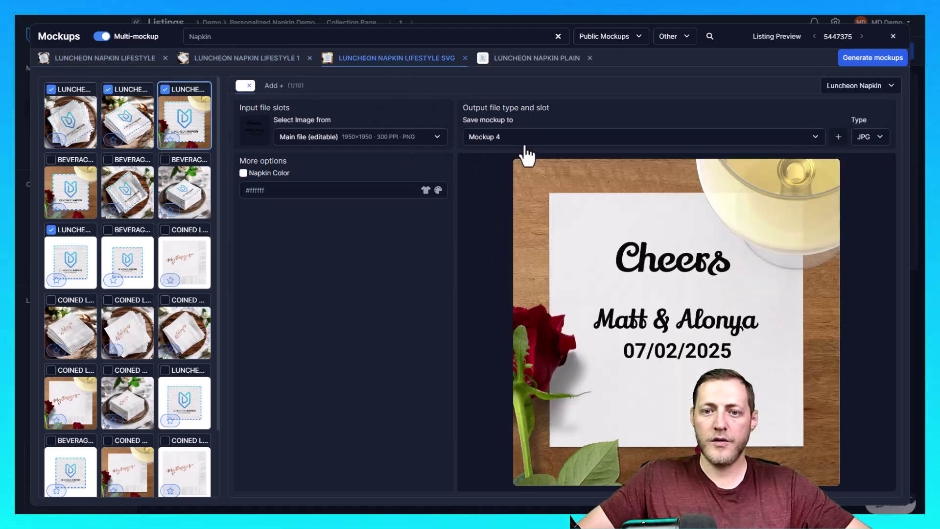
left_click(523, 140)
left_click(509, 182)
left_click(499, 168)
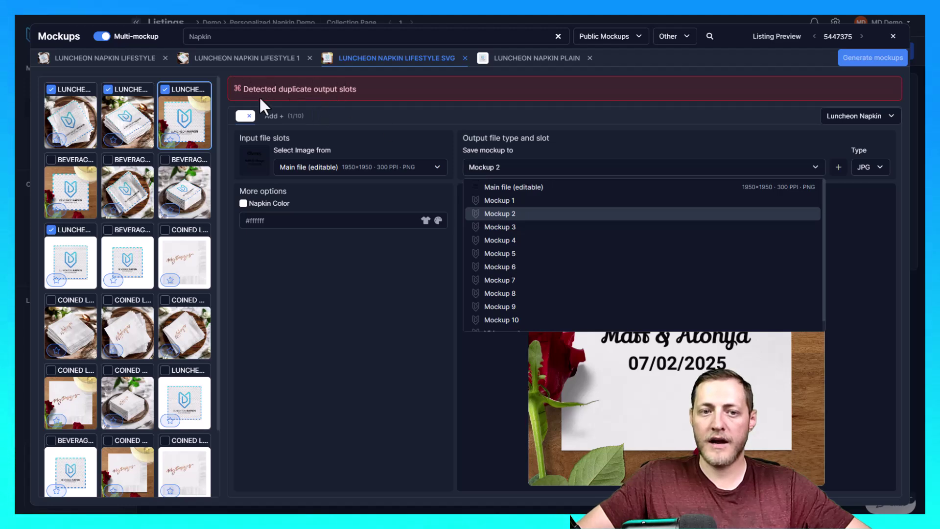
left_click(515, 226)
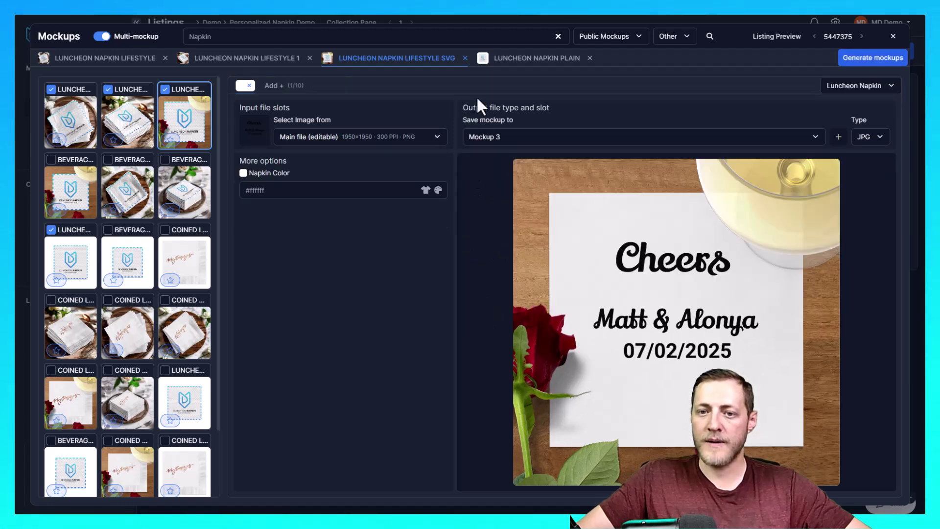
Assign Luncheon Napkin Plain to the Mockup 4 output slot and generate the mockups for the listing
left_click(520, 61)
left_click(535, 137)
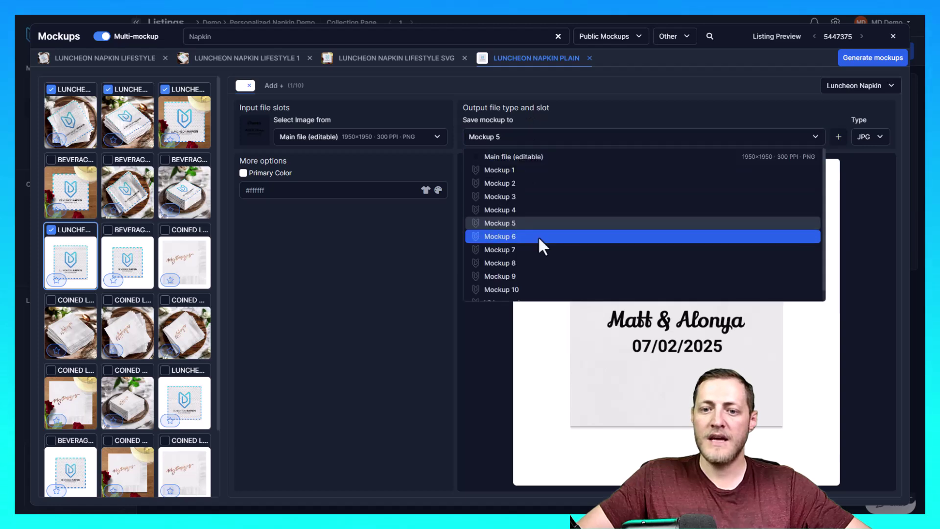
left_click(513, 211)
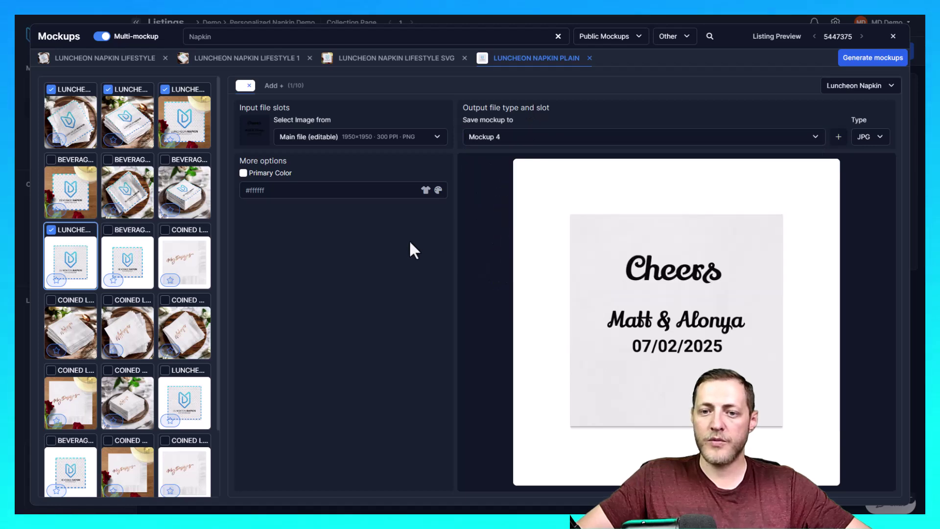
left_click(876, 63)
left_click(546, 118)
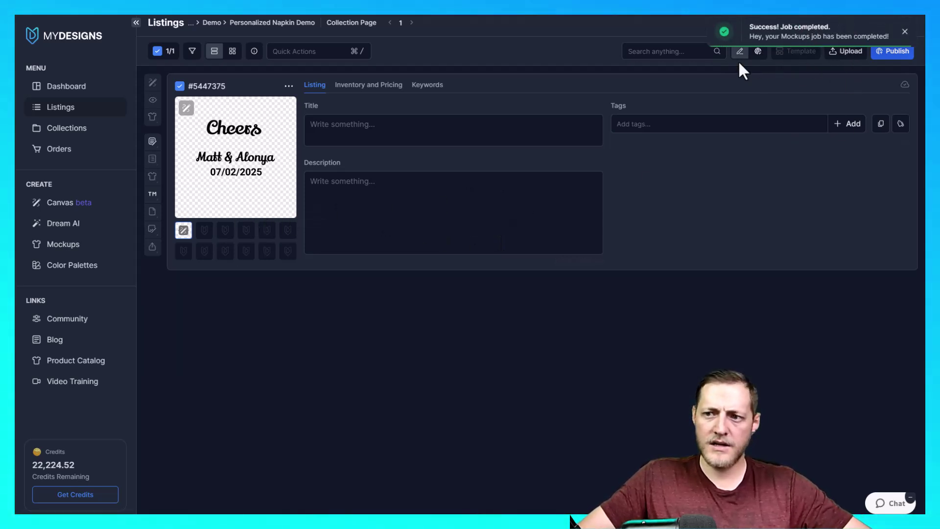
View each of the listing's generated mockup images and return to the main design file
left_click(204, 230)
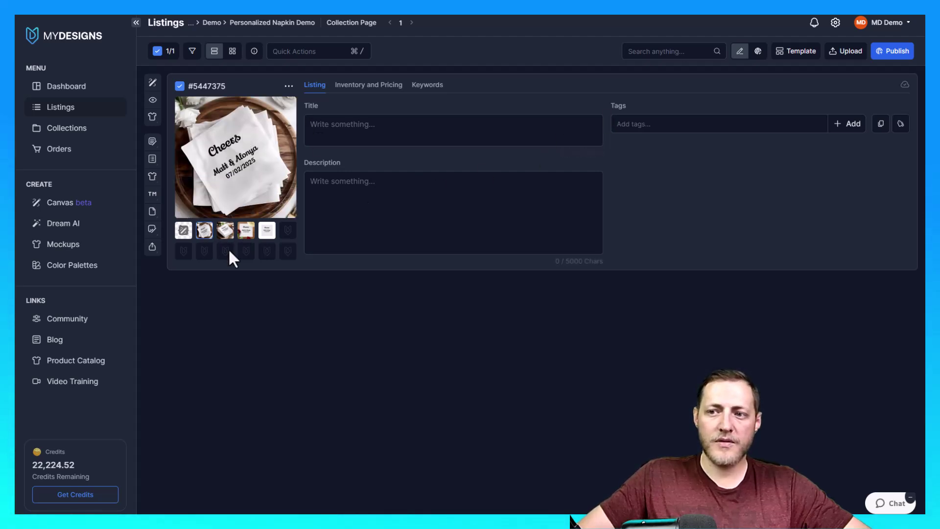
left_click(225, 230)
left_click(246, 230)
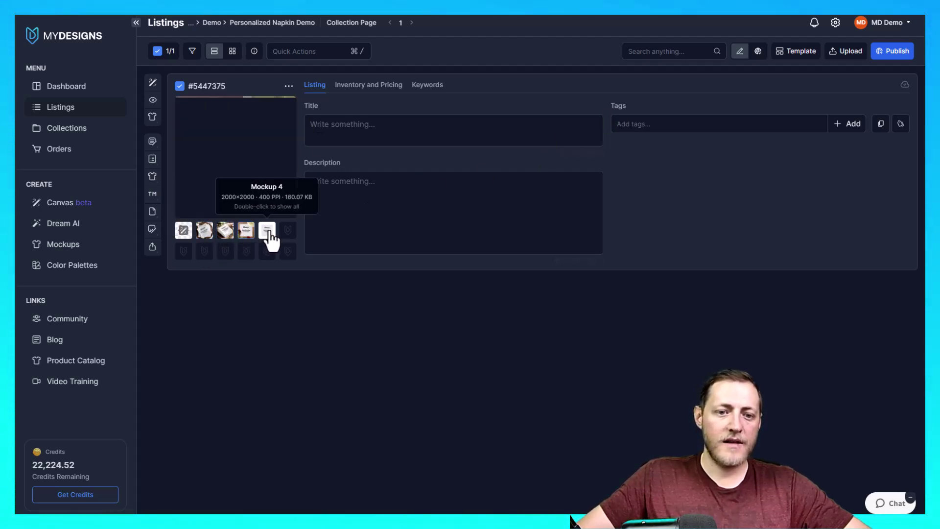
left_click(268, 230)
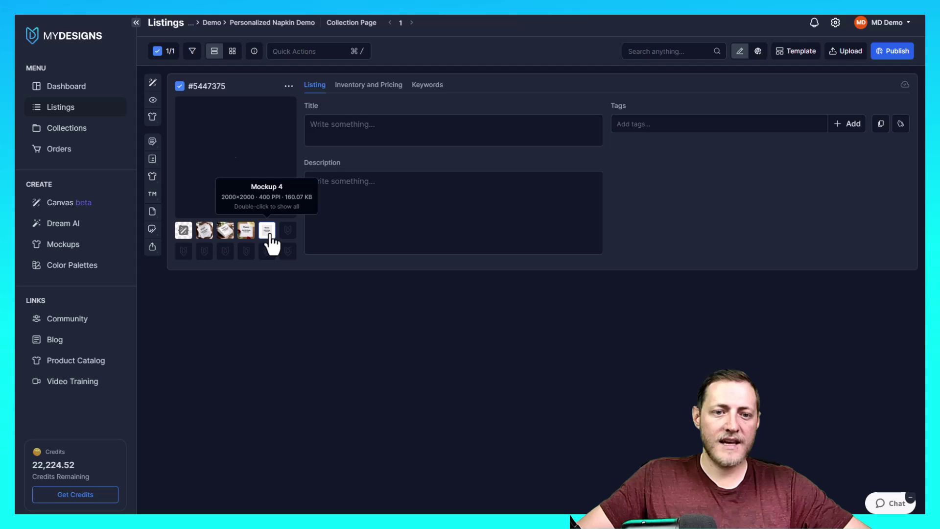
left_click(204, 230)
left_click(185, 231)
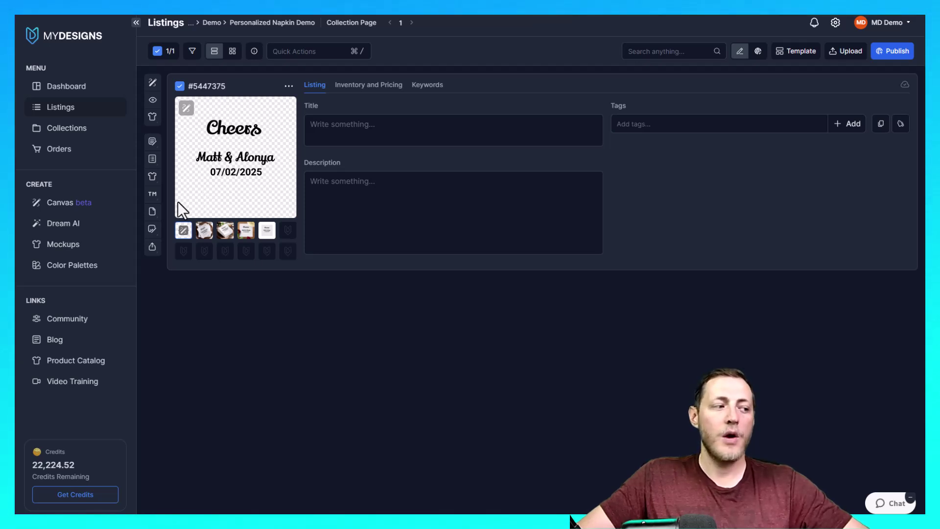
Start a new Canvas design from the Beverage Napkin template with Taylor's 1425 × 1425 px Front print area and make its background transparent
left_click(82, 207)
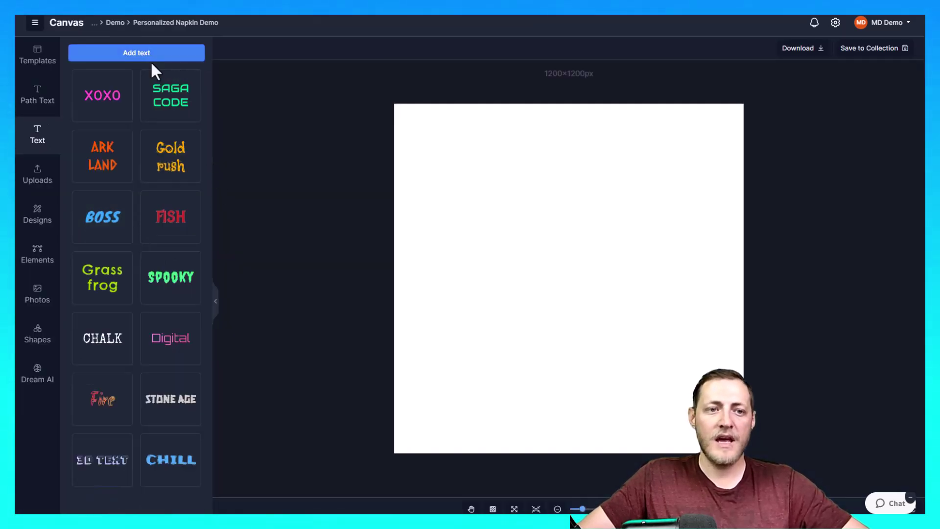
left_click(37, 57)
left_click(103, 70)
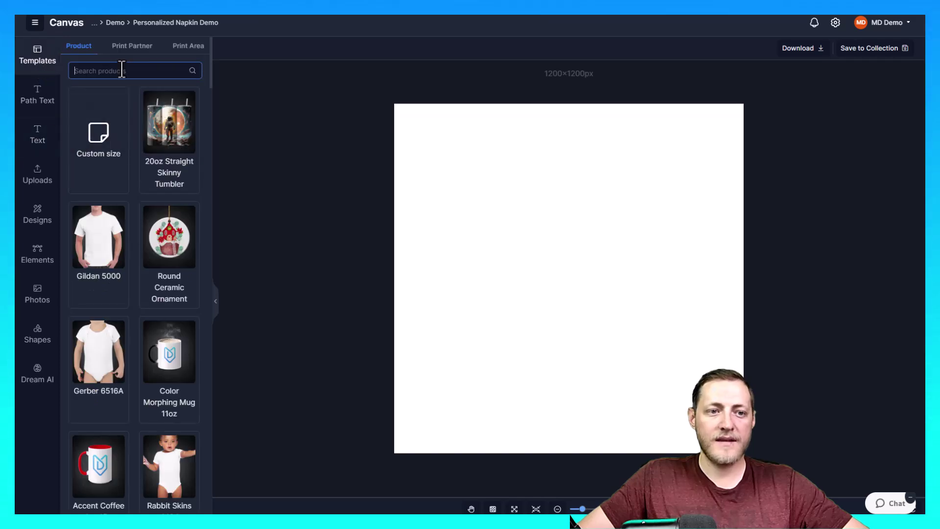
type("Nap")
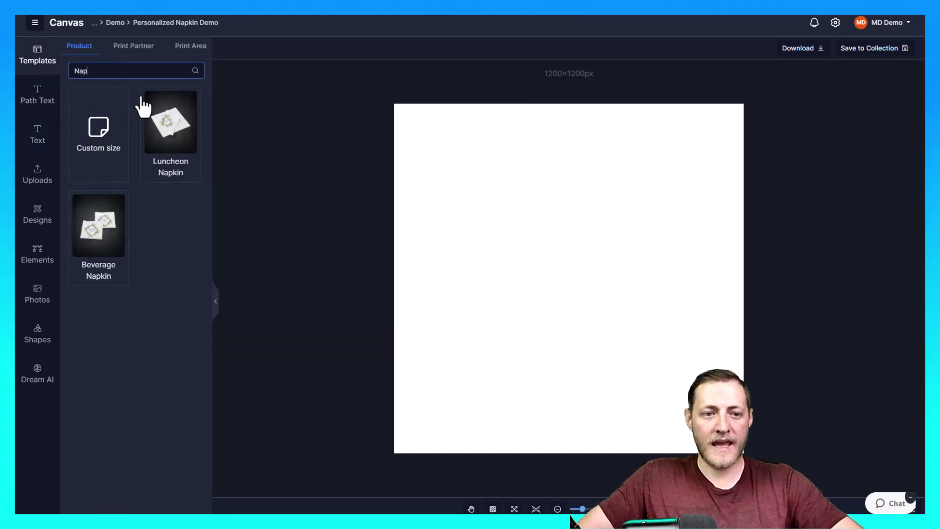
left_click(89, 264)
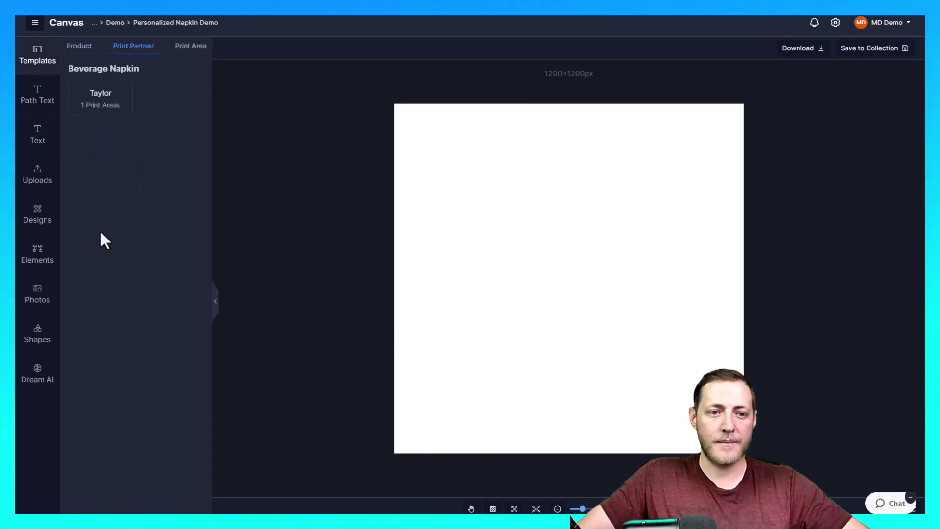
left_click(98, 106)
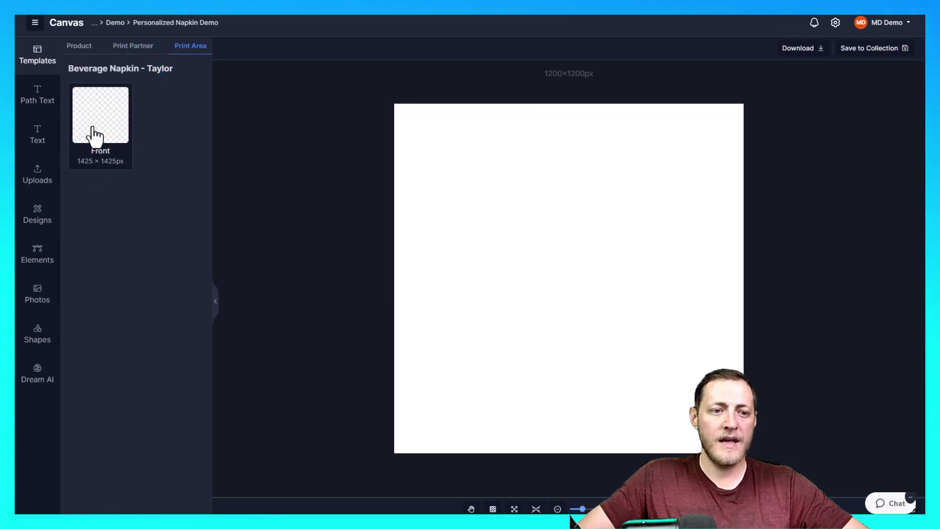
left_click(102, 155)
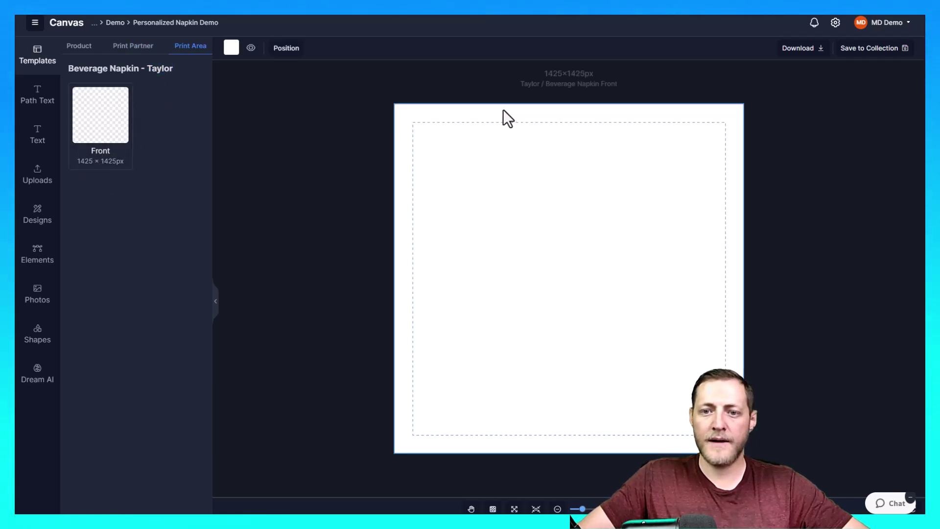
left_click(251, 47)
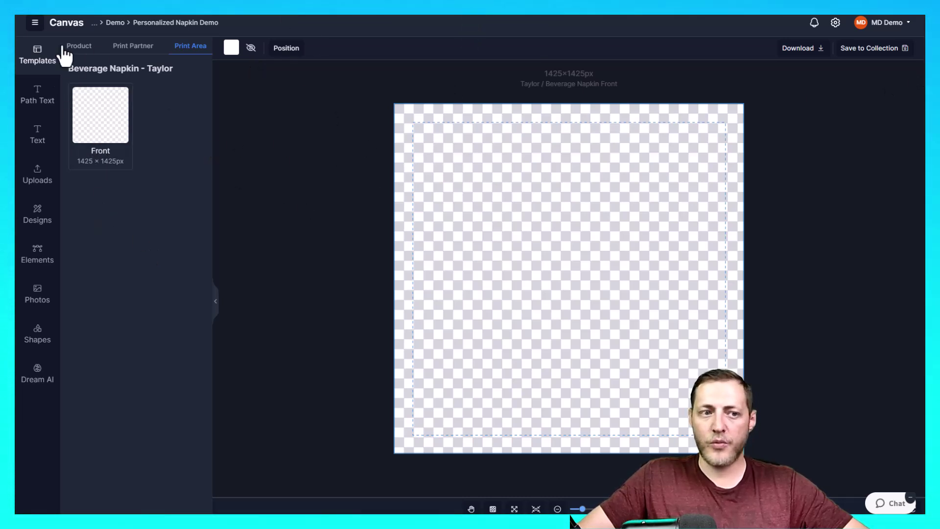
Return to the listings and open the luncheon napkin listing's editable design in the Canvas editor
left_click(43, 27)
left_click(47, 108)
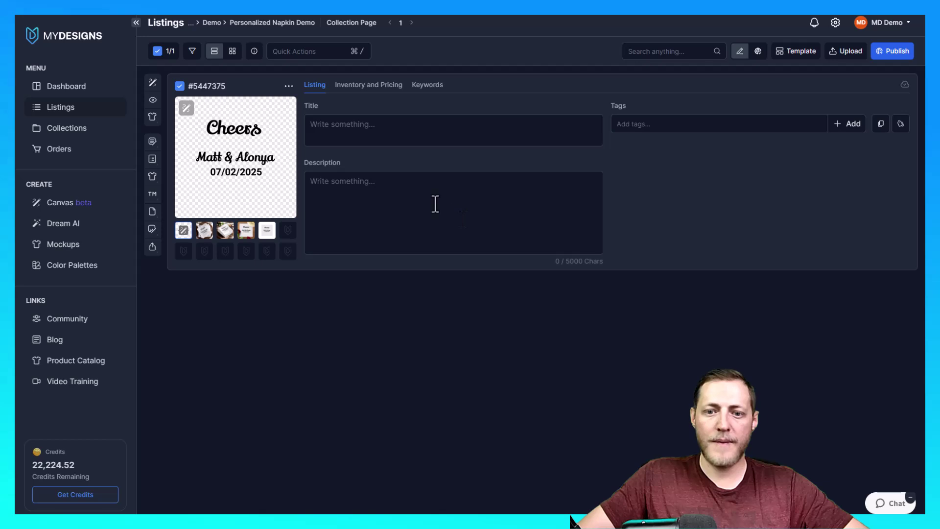
left_click(186, 109)
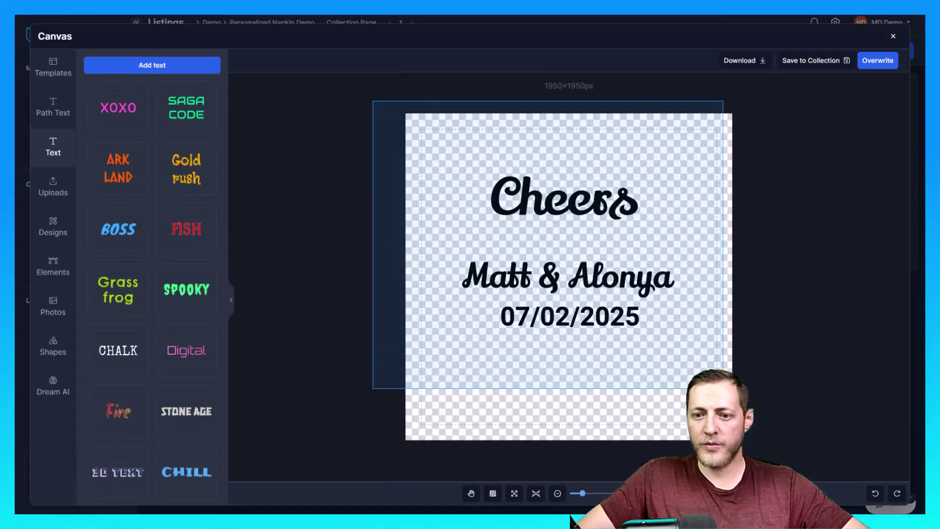
Copy all the text elements from the luncheon napkin design and close its editor
left_click(810, 359)
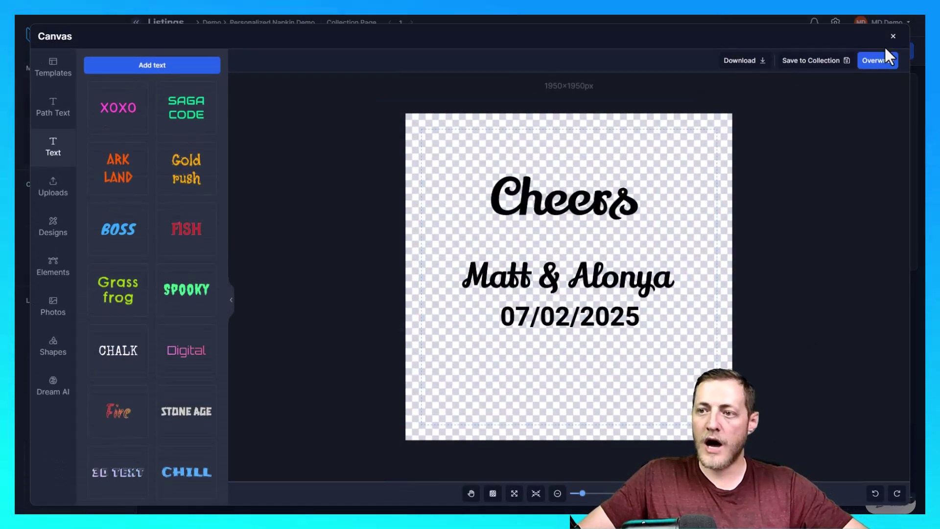
left_click_drag(343, 89, 778, 443)
left_click(894, 40)
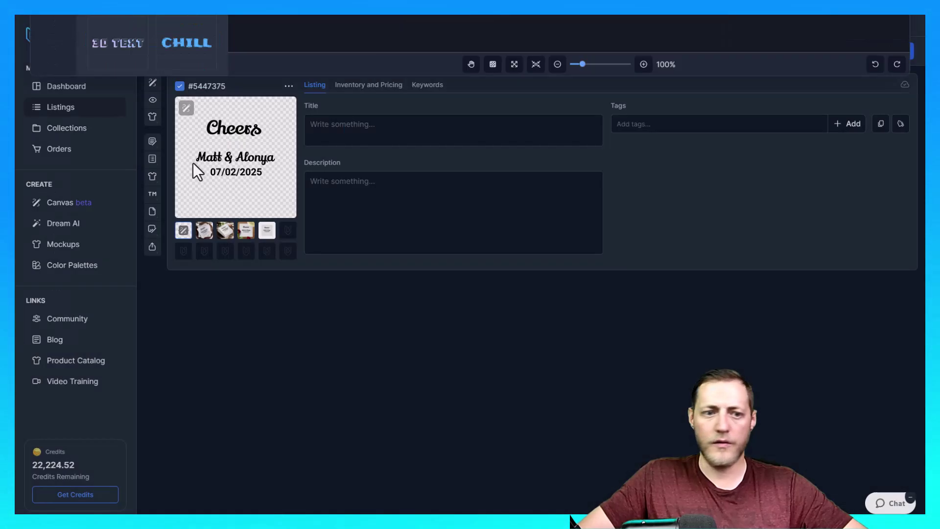
Start a new Canvas design from the Beverage Napkin template with Taylor's 1425 × 1425 px Front print area and a transparent background
left_click_drag(70, 227, 184, 310)
left_click(60, 202)
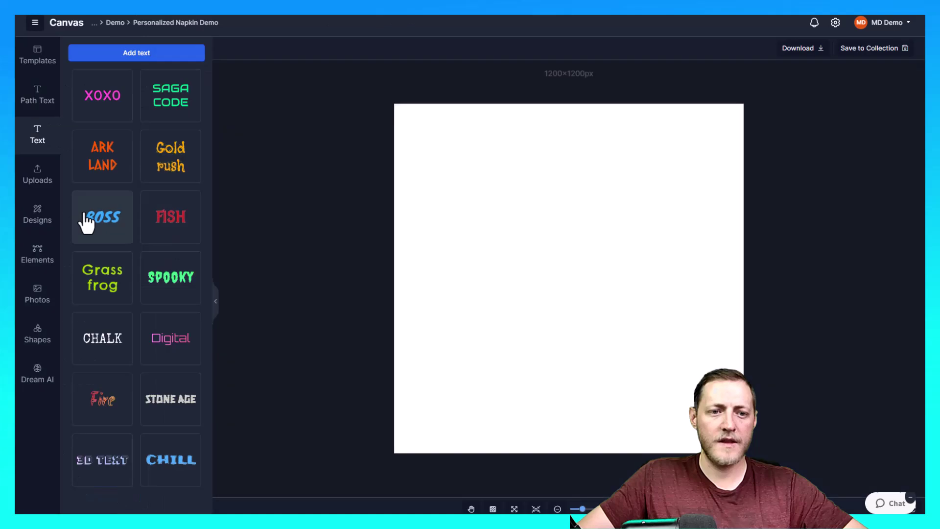
left_click(35, 58)
left_click(98, 70)
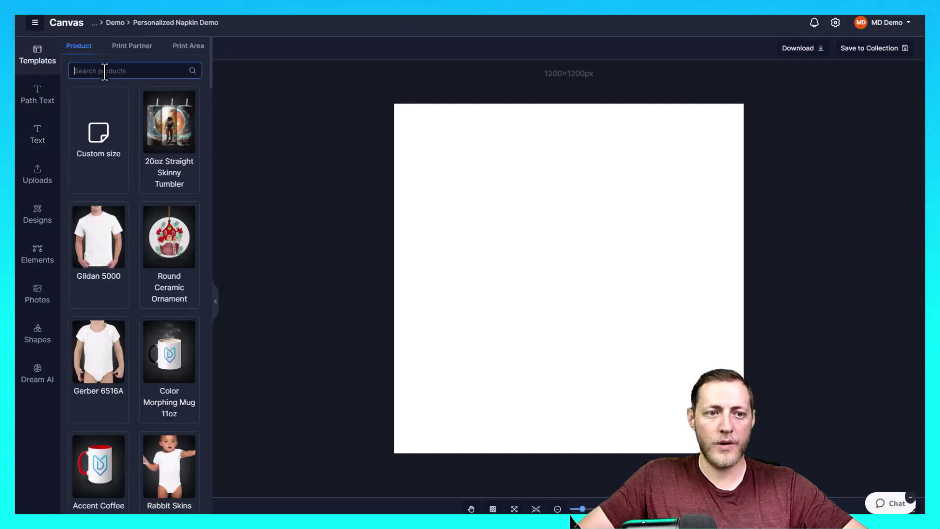
type("NApk")
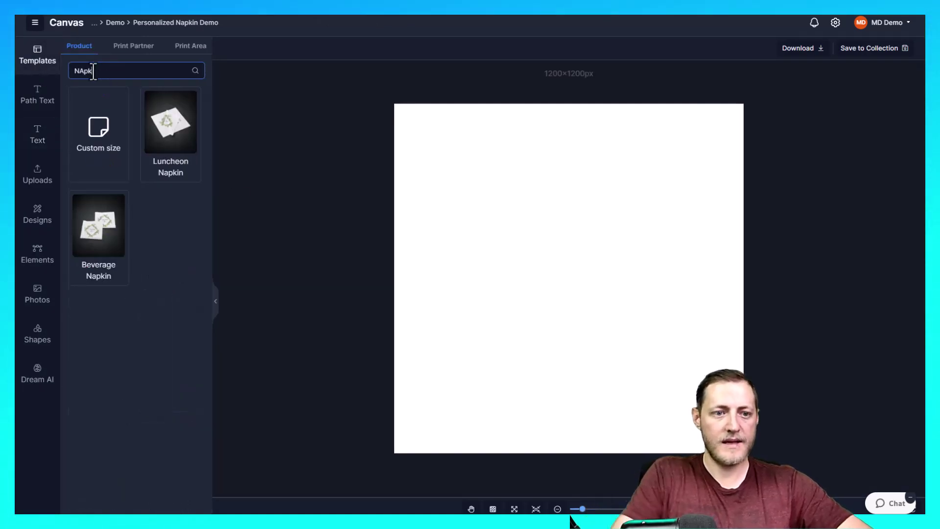
left_click(121, 257)
left_click(99, 92)
left_click(125, 141)
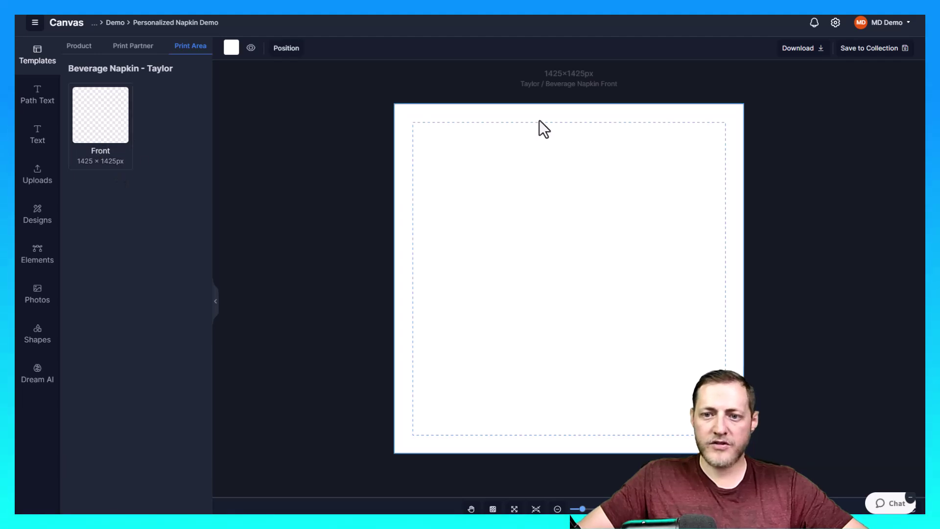
left_click(250, 48)
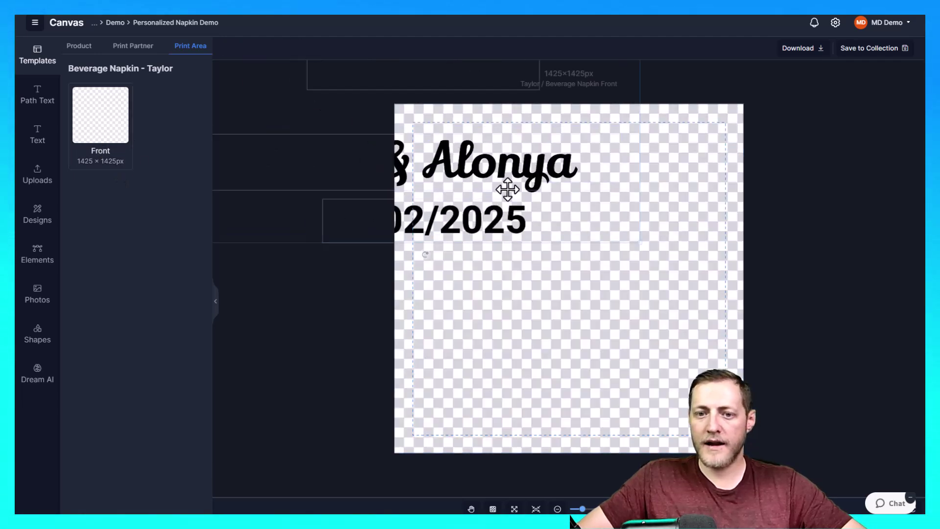
Paste the copied text group into the beverage napkin, scale it down to the width of the dashed safe area and centre it
left_click_drag(630, 319, 625, 324)
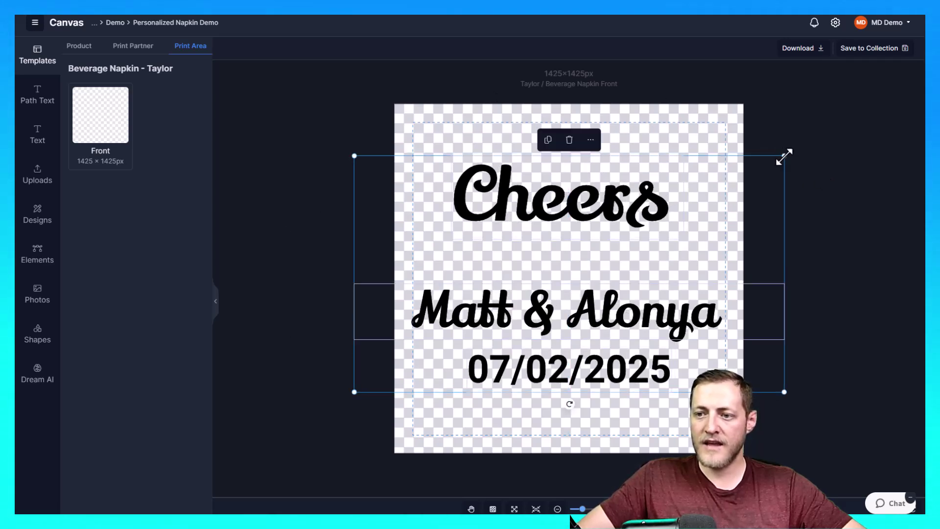
left_click_drag(784, 156, 693, 206)
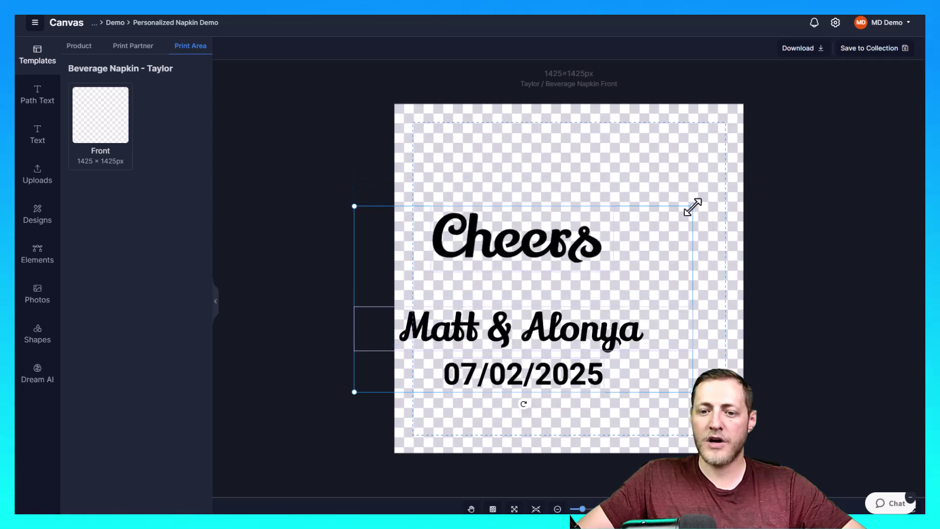
left_click_drag(579, 269, 629, 252)
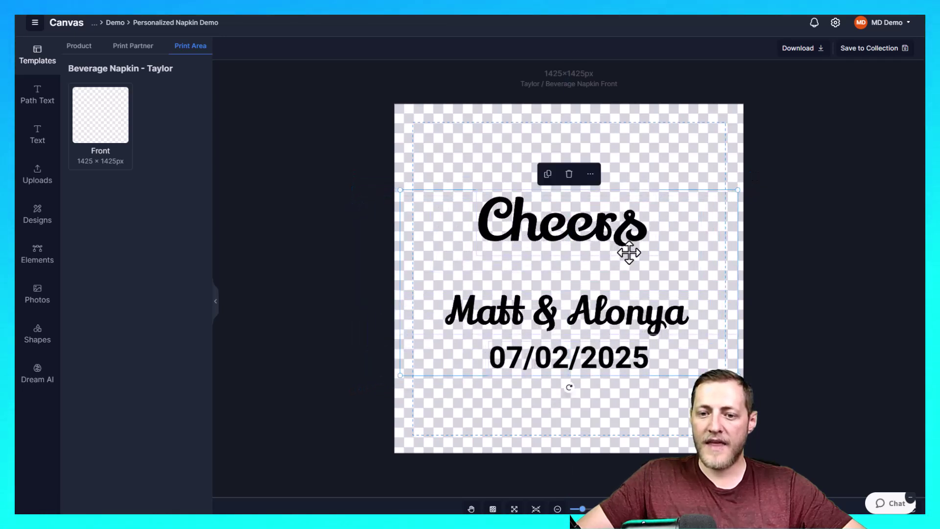
left_click_drag(735, 191, 723, 197)
left_click_drag(400, 198, 416, 202)
left_click_drag(523, 235, 523, 221)
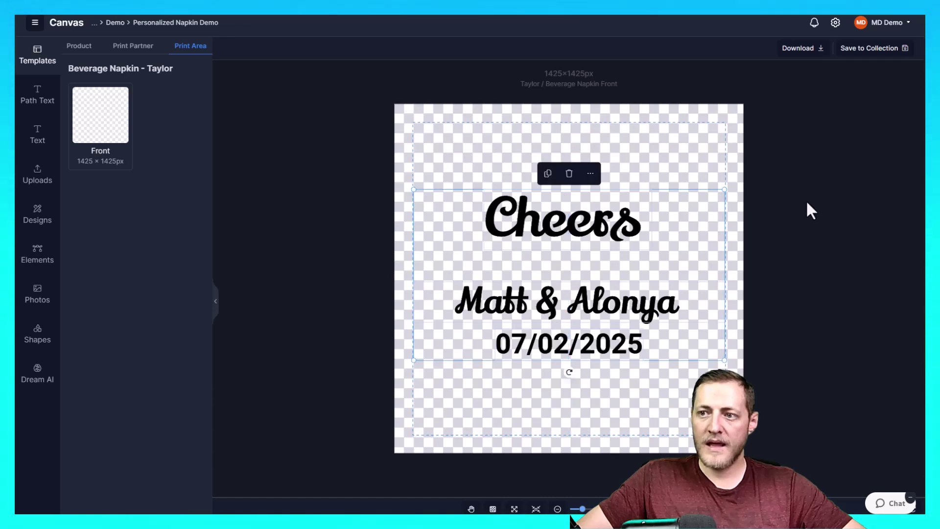
left_click(810, 217)
Start saving the design to the collection with the file name Beverage Napkin
left_click(865, 49)
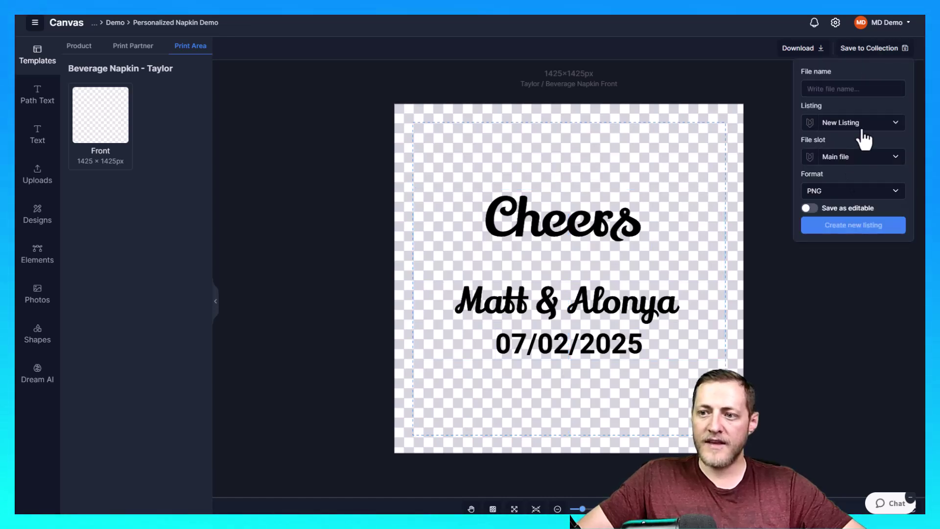
left_click(832, 123)
left_click(871, 157)
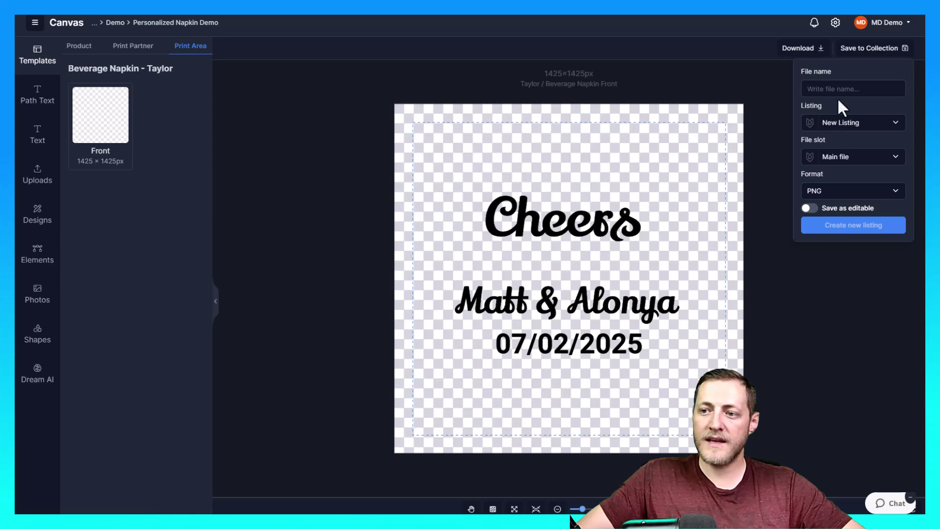
left_click(829, 89)
type("B")
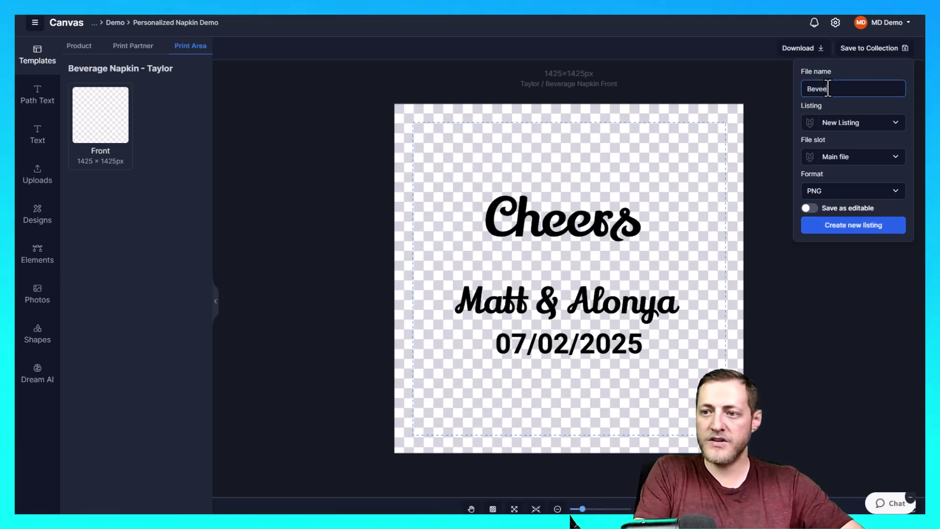
type("everage Napki")
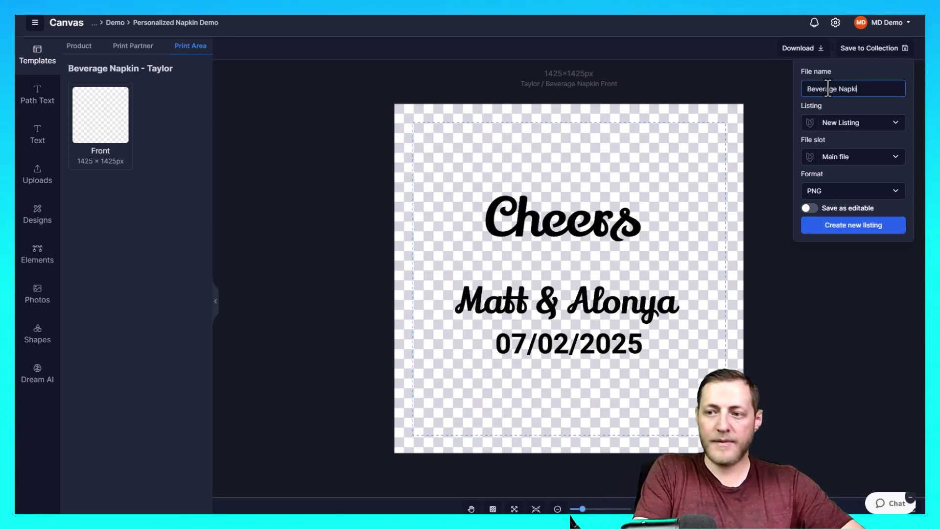
type("n")
Save the design as an editable PNG in the Mockup 10 slot of the existing napkin listing
left_click(862, 159)
left_click(840, 176)
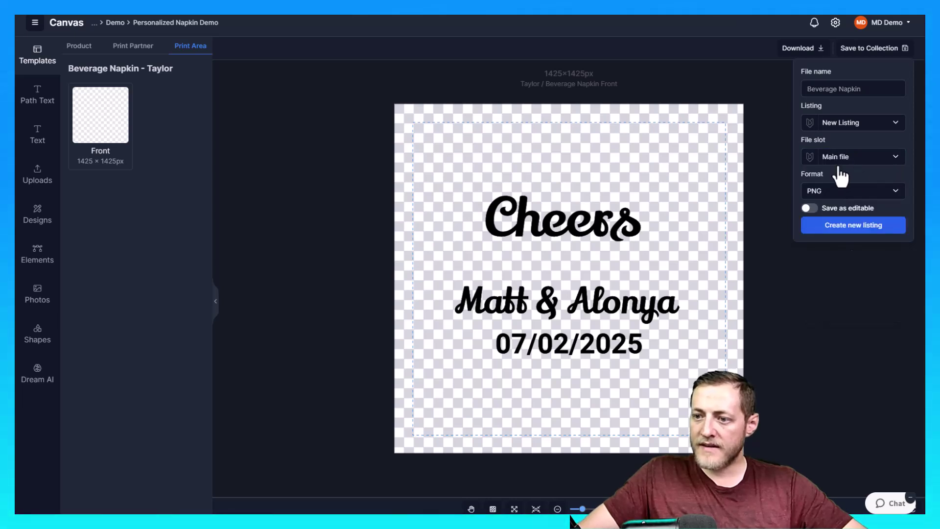
left_click(862, 123)
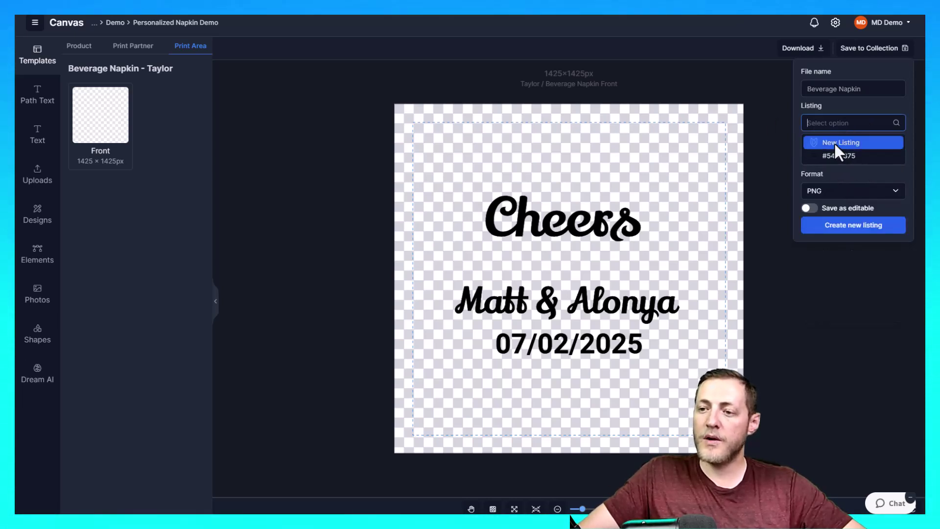
left_click(850, 157)
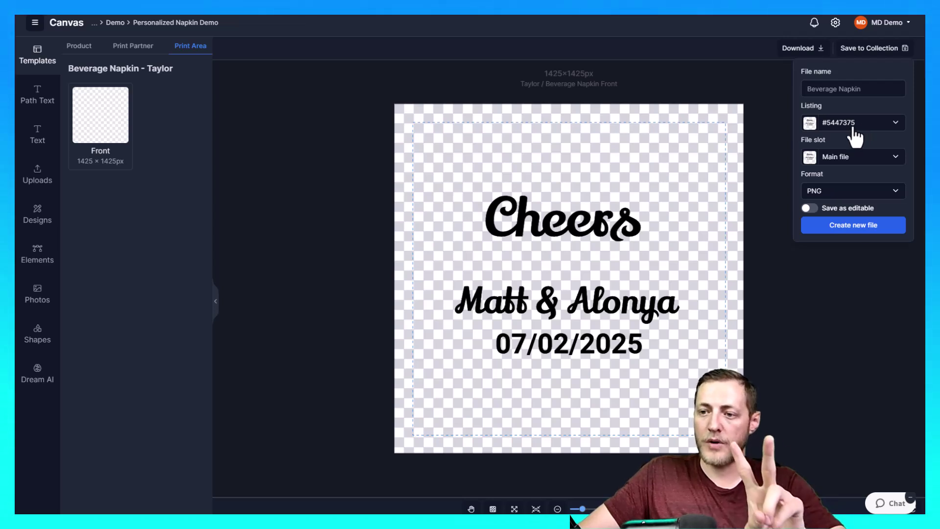
left_click(816, 156)
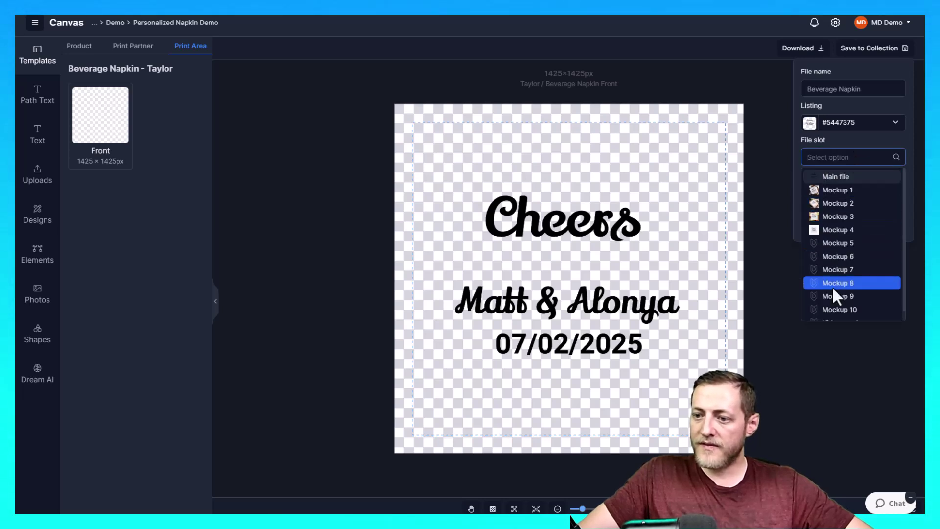
scroll(828, 287, "down", 2)
left_click(842, 298)
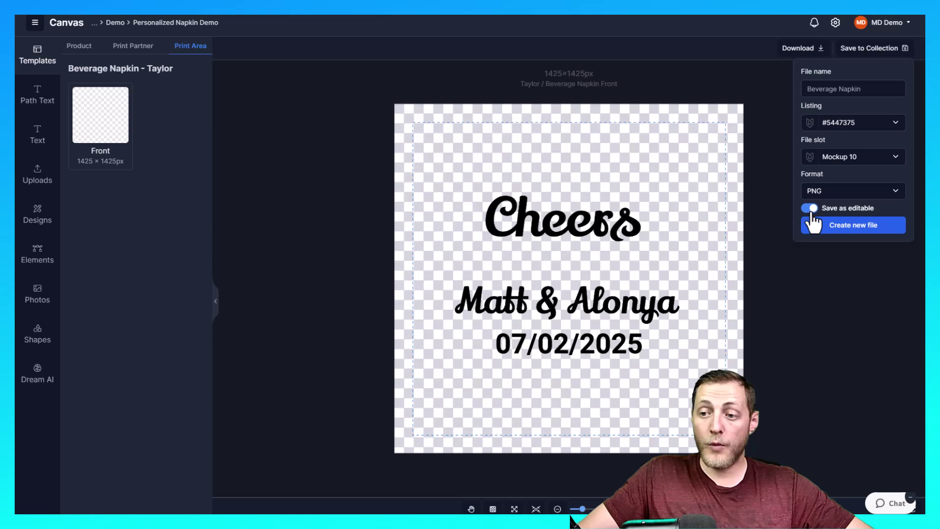
left_click(843, 234)
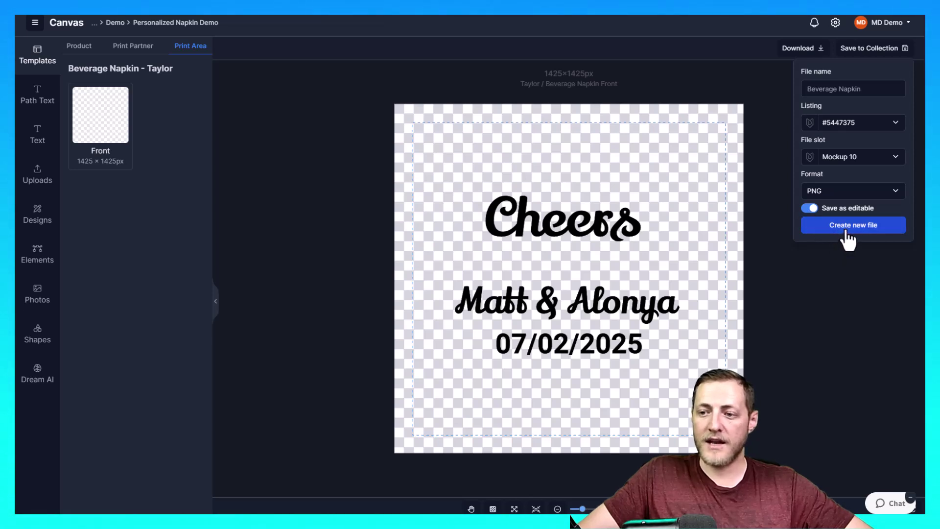
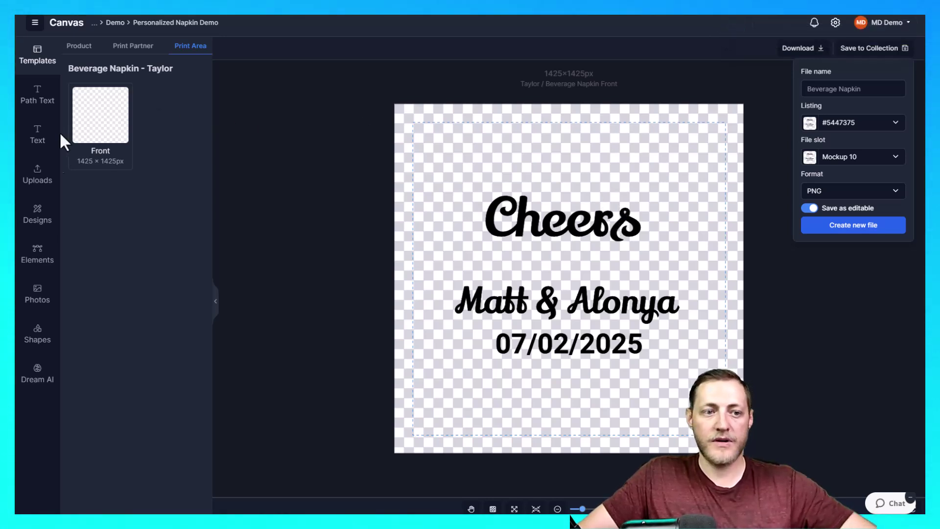
Return to the listings and view the saved beverage napkin design in the listing's Mockup 10 slot
left_click(38, 68)
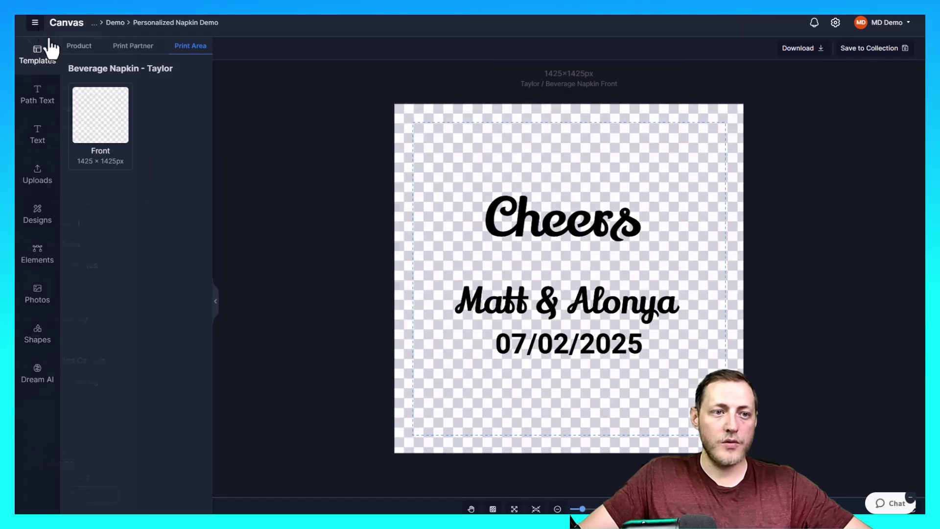
left_click(35, 22)
left_click(58, 108)
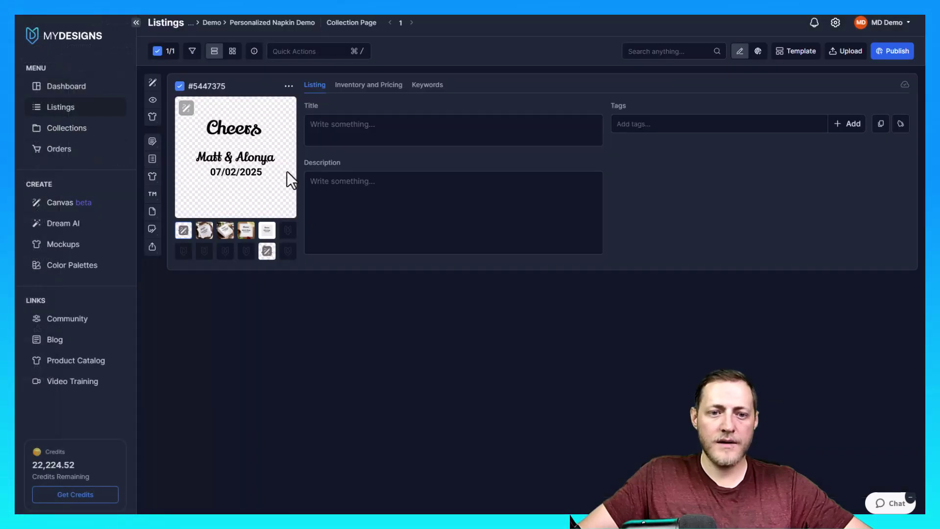
left_click(266, 252)
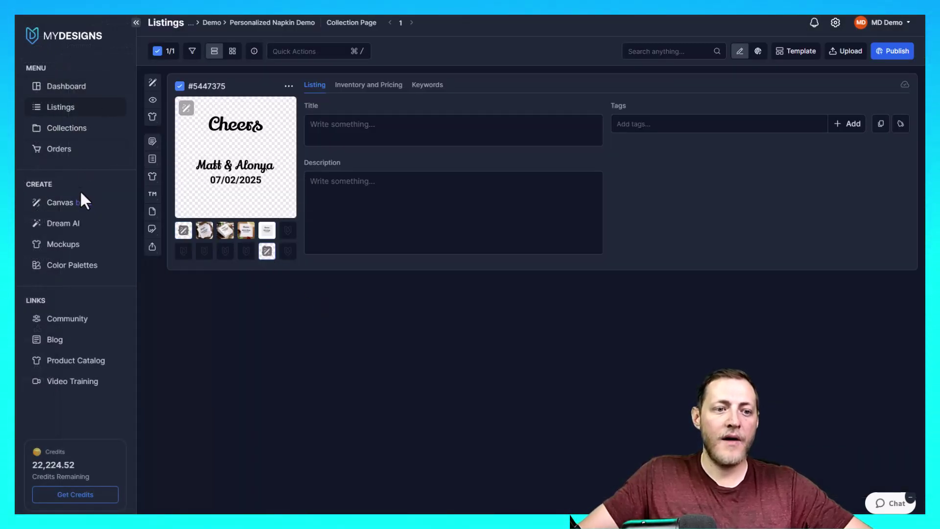
Open the image mockup generator for the listing and search the public mockups in the Other category for Napkin
left_click(152, 115)
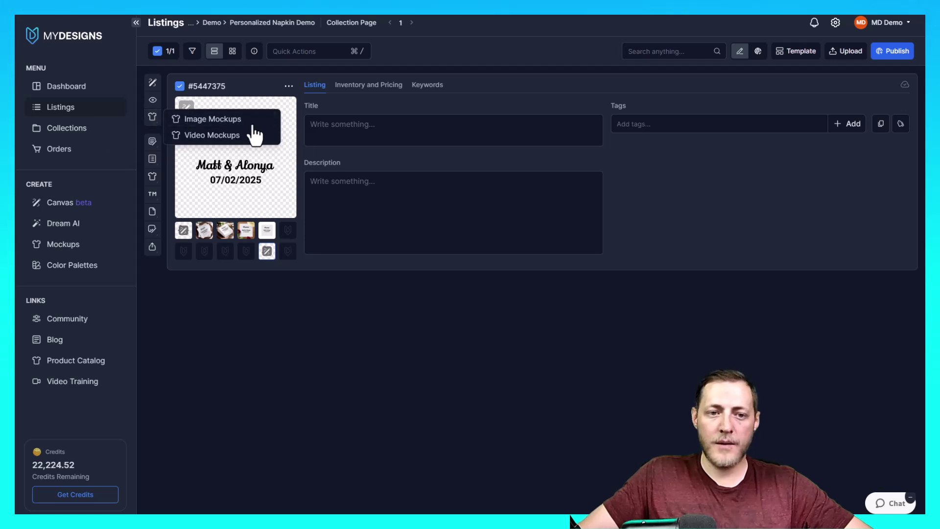
left_click(228, 121)
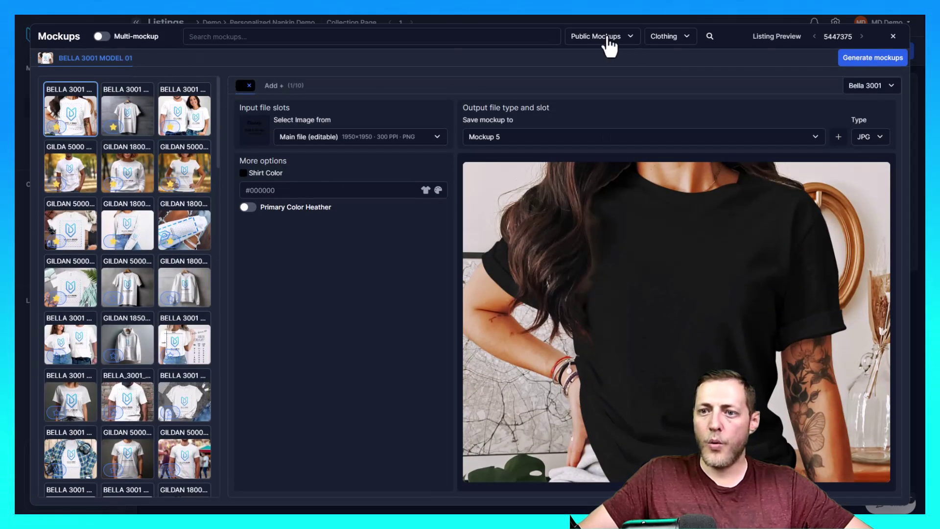
left_click(669, 36)
left_click(666, 53)
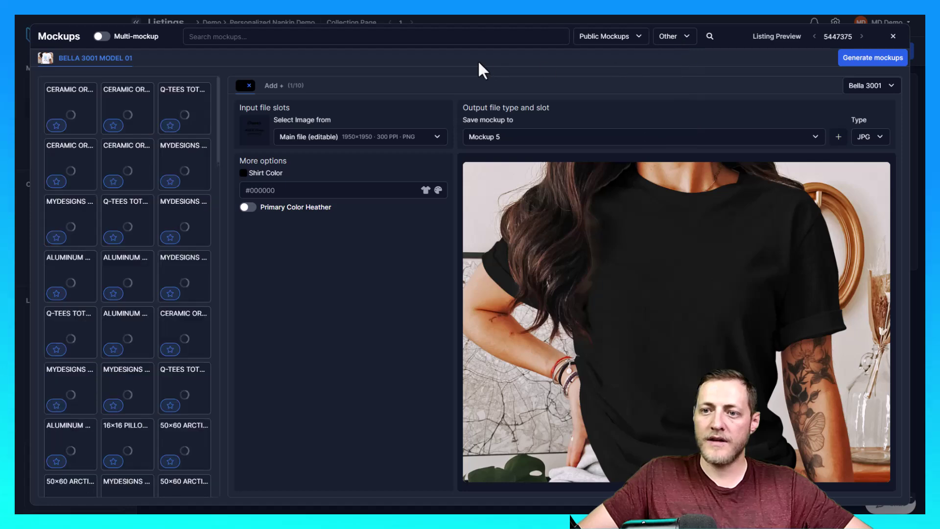
left_click(421, 37)
type("Napkin")
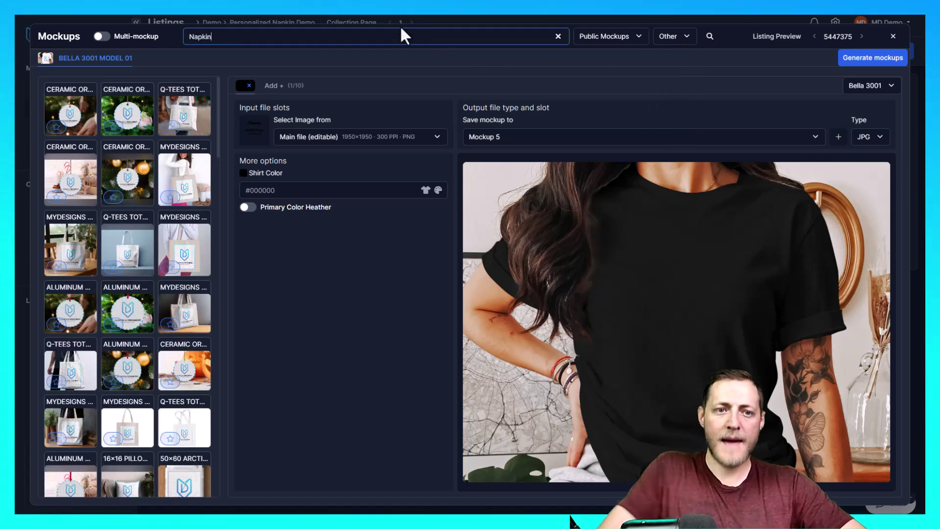
Enable Multi-mockup, select the three lifestyle Beverage Napkin mockups and remove the Bella 3001 Model 01 mockup
left_click(102, 36)
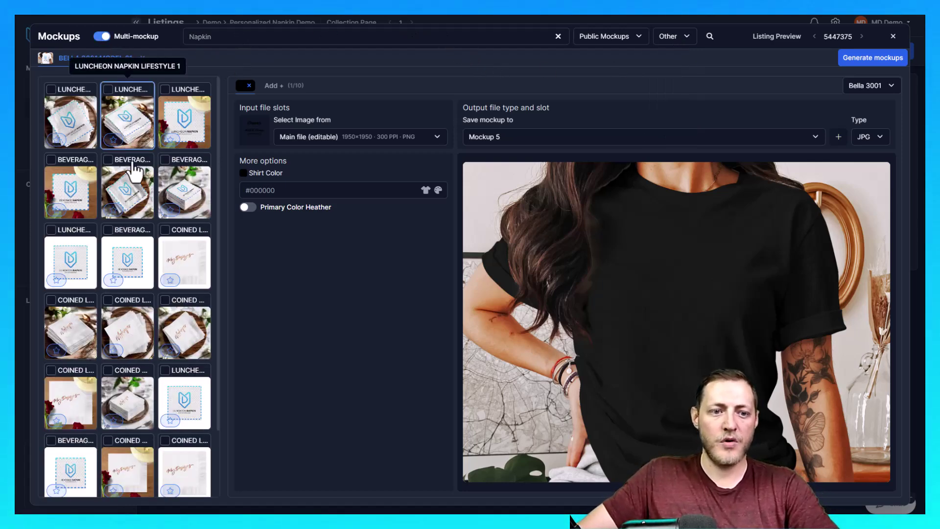
left_click(119, 164)
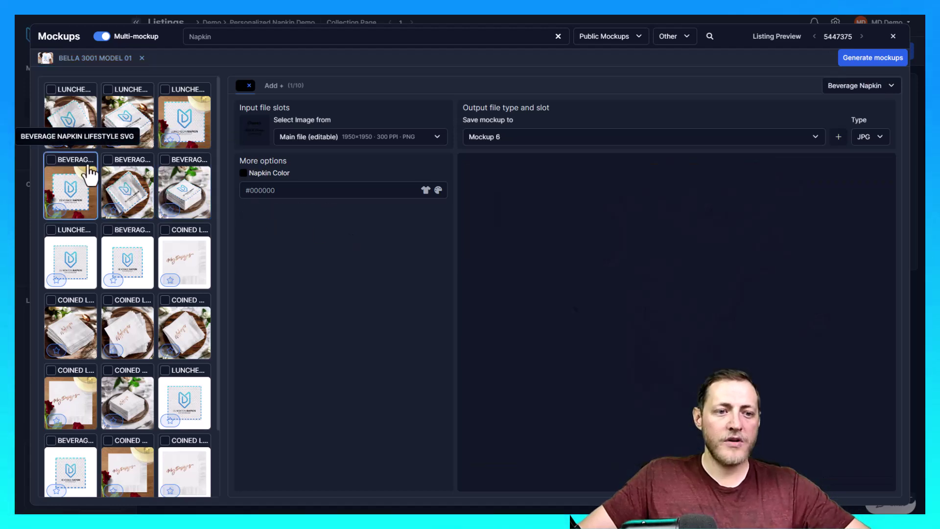
left_click(164, 163)
left_click(48, 167)
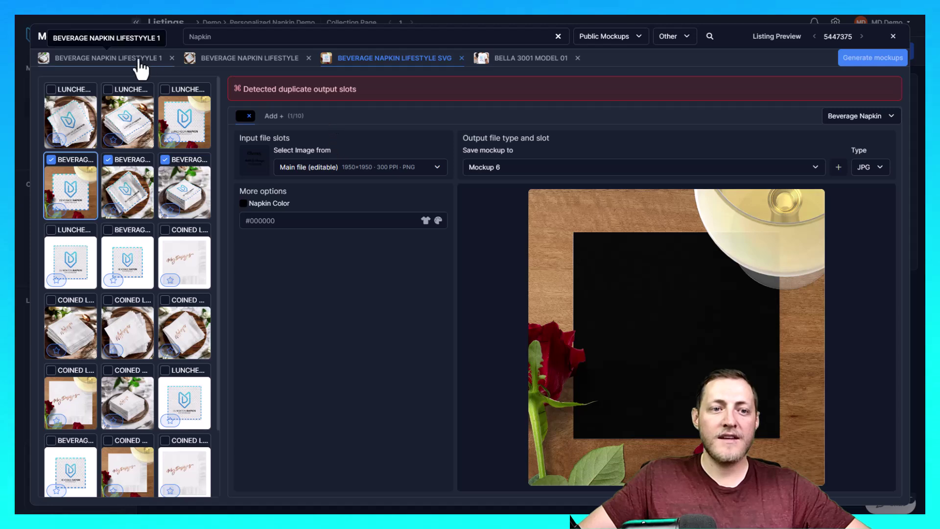
left_click(578, 58)
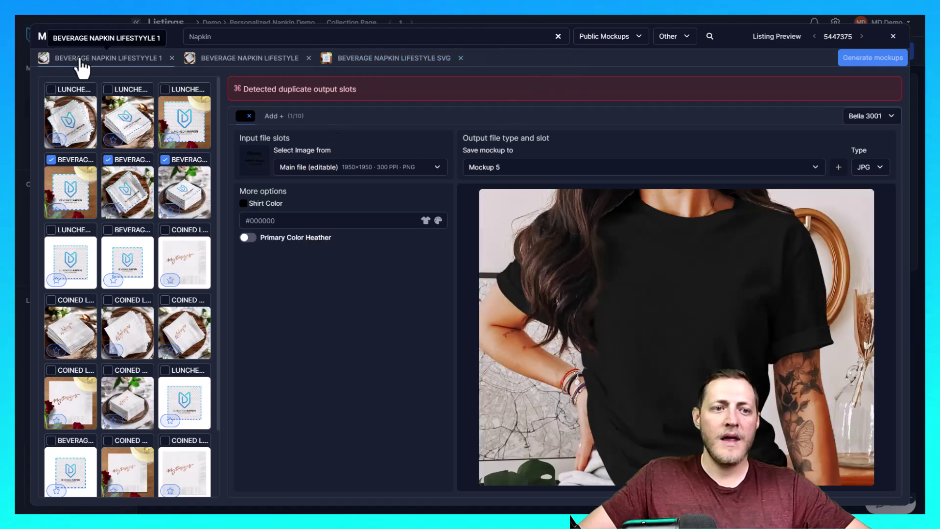
Set Mockup 10 (editable) as the input image for all three selected Beverage Napkin lifestyle mockups
left_click(365, 171)
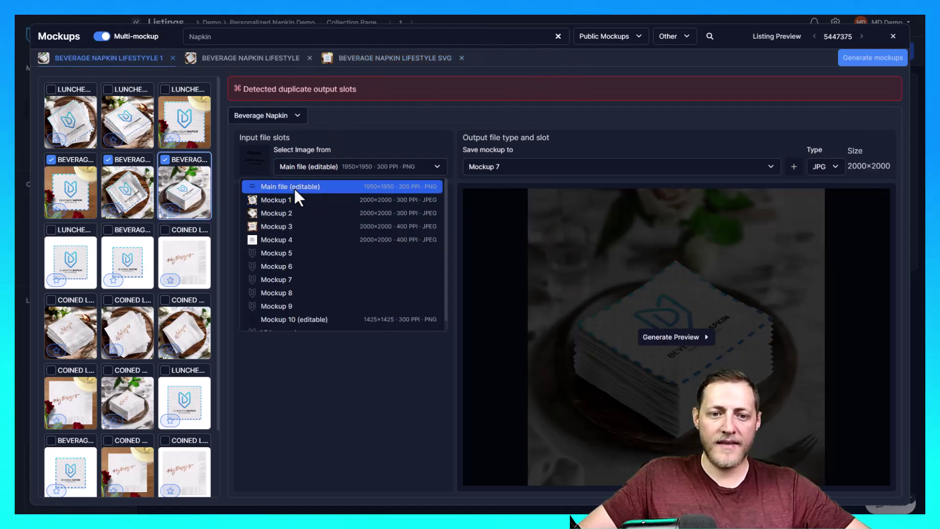
triple_click(304, 139)
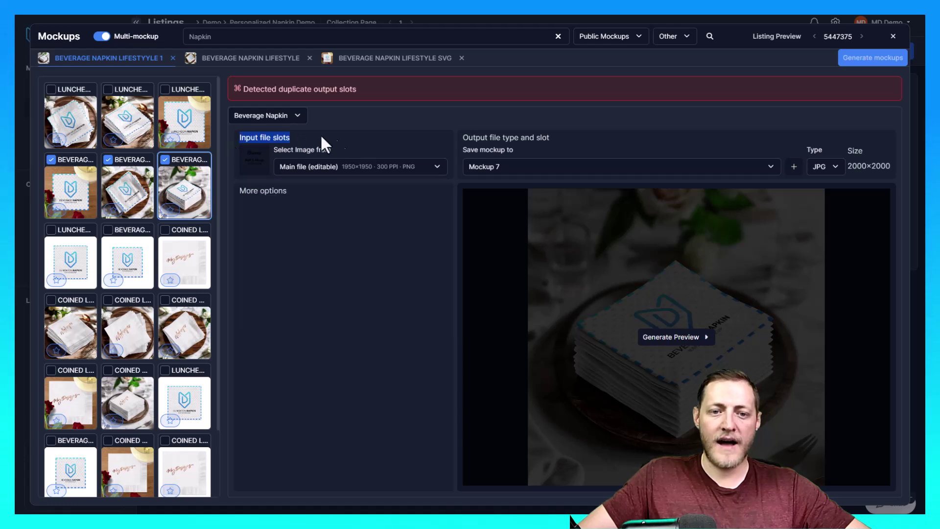
left_click(347, 168)
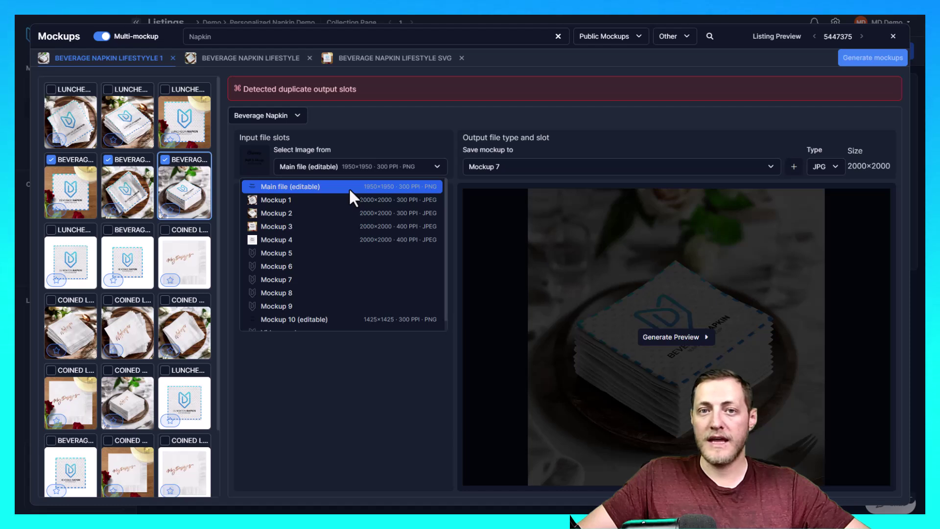
left_click(279, 319)
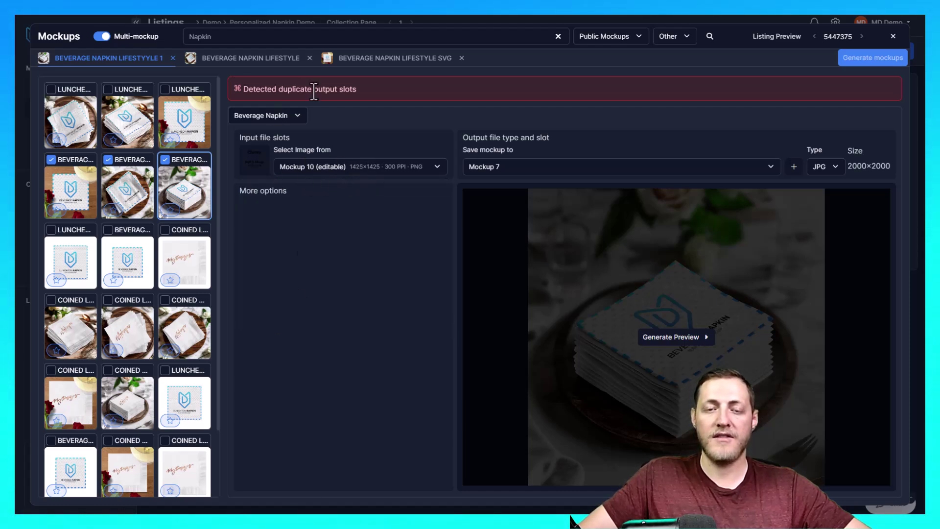
left_click(245, 59)
left_click(345, 168)
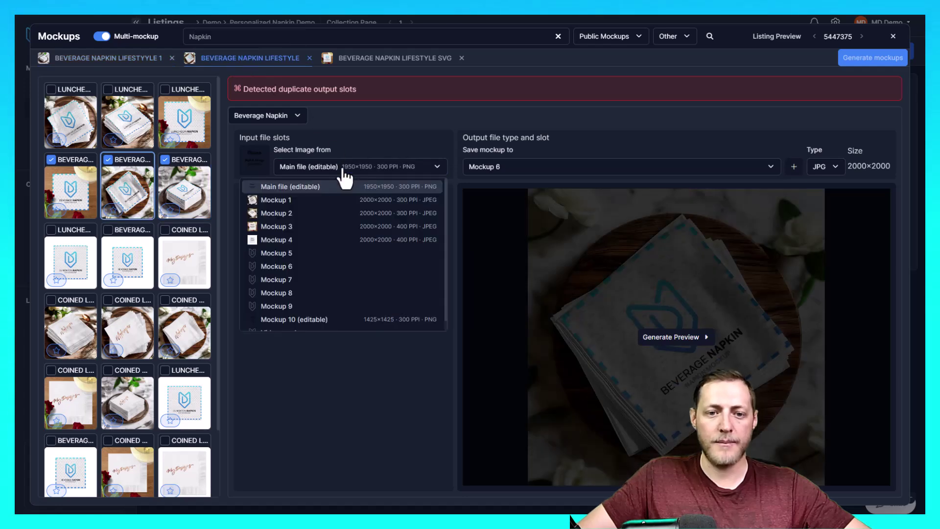
left_click(296, 319)
left_click(391, 58)
left_click(333, 167)
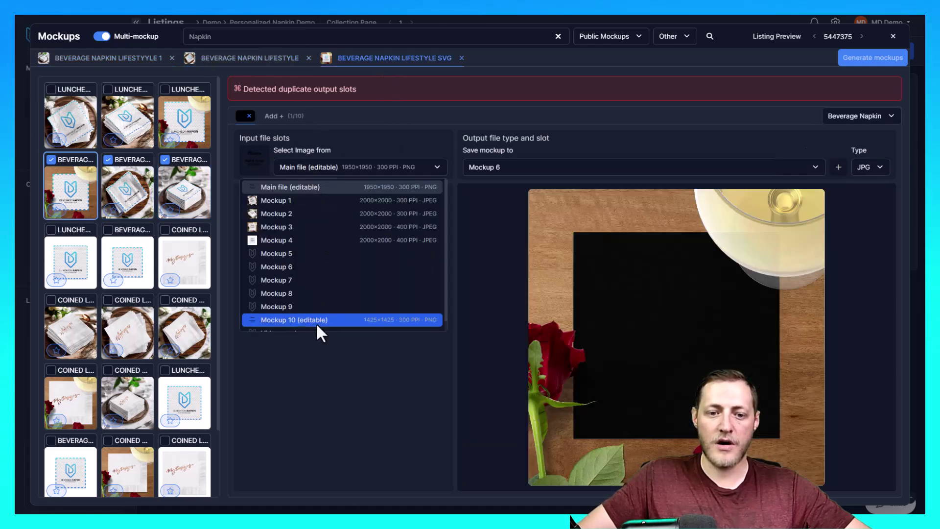
left_click(302, 319)
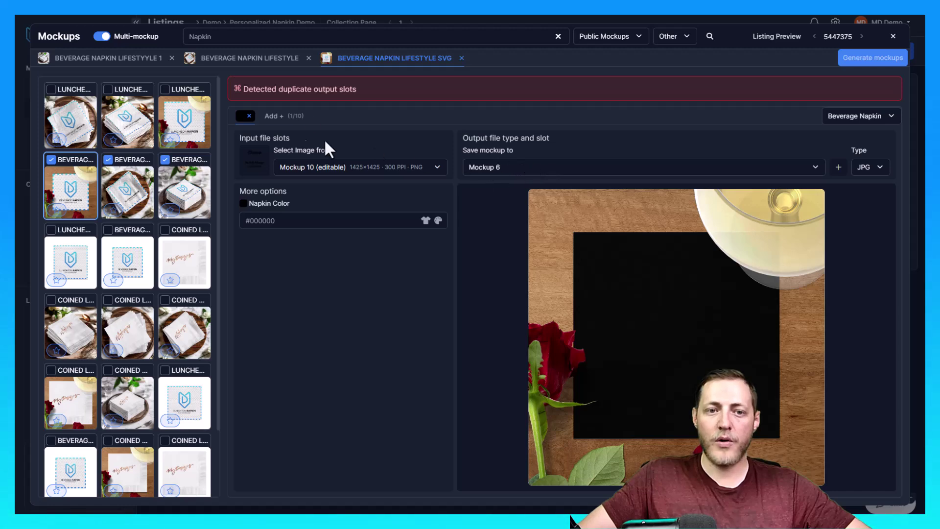
Assign separate output slots, saving the Beverage Napkin Lifestyyle 1 mockup to Mockup 5 and the Beverage Napkin Lifestyle SVG mockup to Mockup 7
left_click(538, 168)
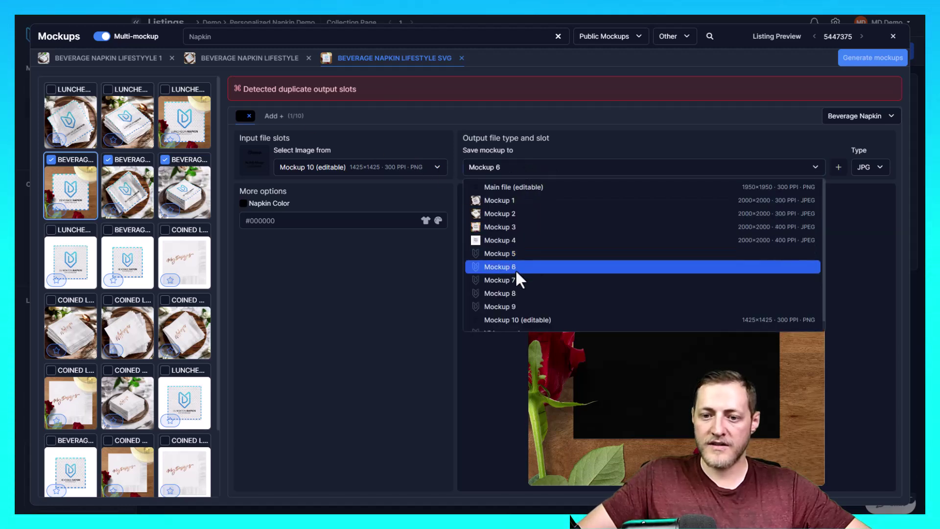
left_click(279, 59)
left_click(524, 166)
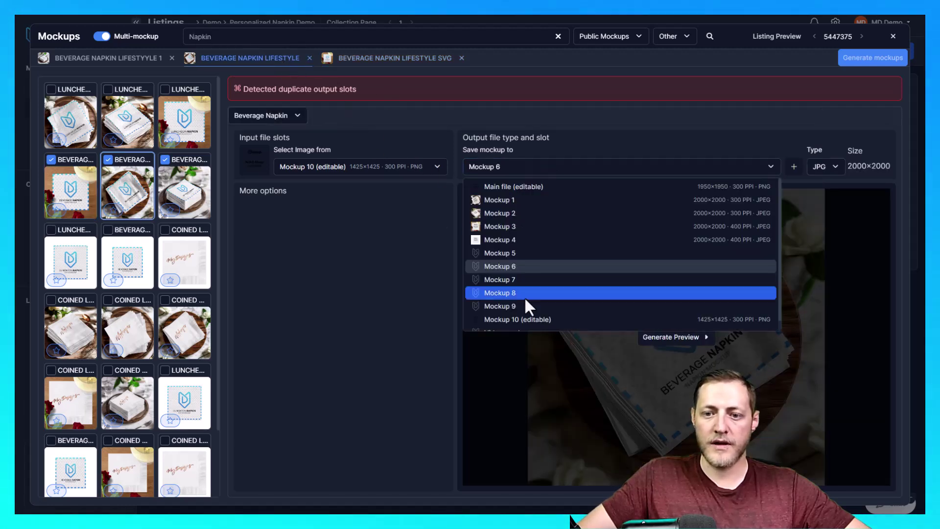
left_click(161, 59)
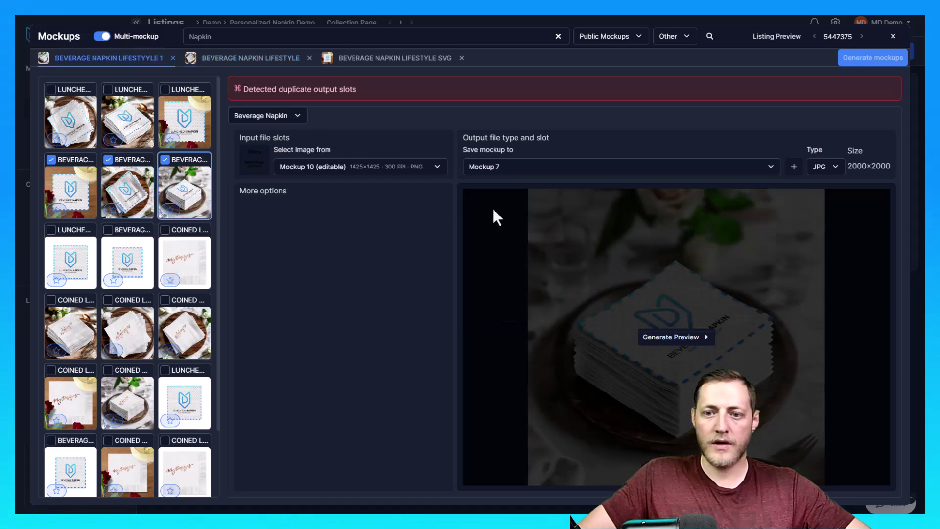
left_click(490, 166)
left_click(514, 253)
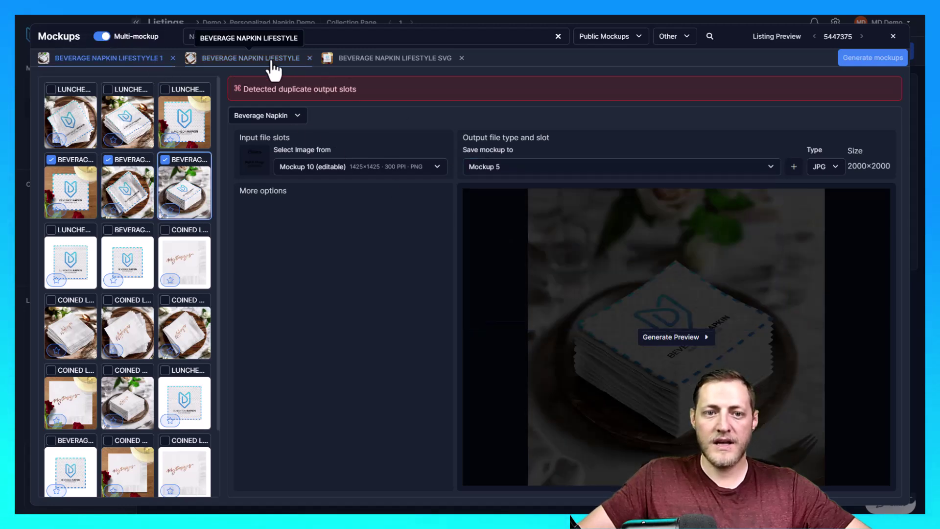
left_click(412, 58)
left_click(518, 166)
left_click(515, 267)
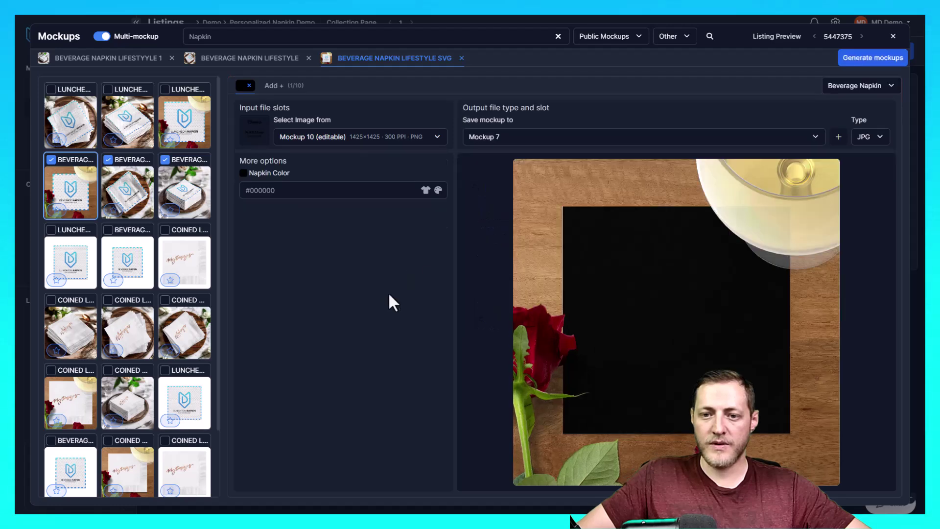
Set the napkin color of the Beverage Napkin Lifestyle SVG mockup to white (#ffffff)
left_click(247, 187)
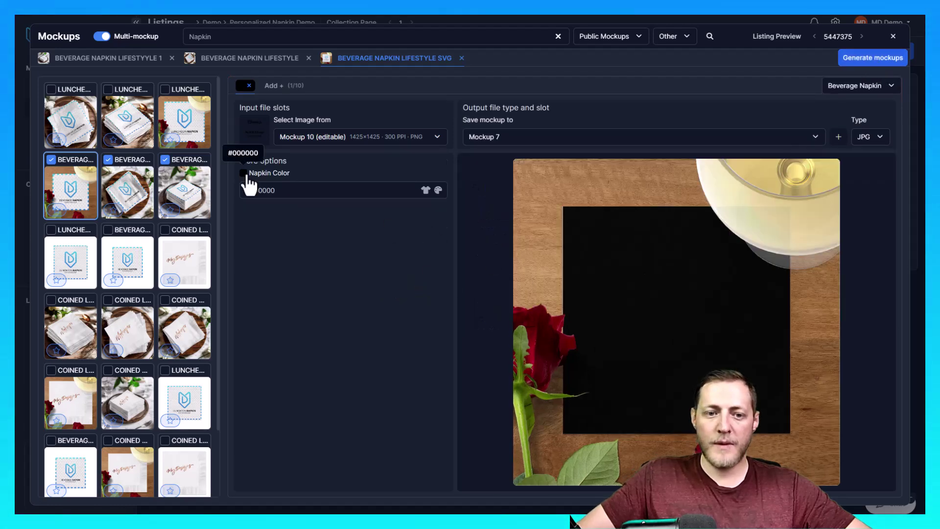
mouse_move(246, 184)
left_mouse_down()
mouse_move(227, 172)
mouse_move(239, 172)
left_mouse_up()
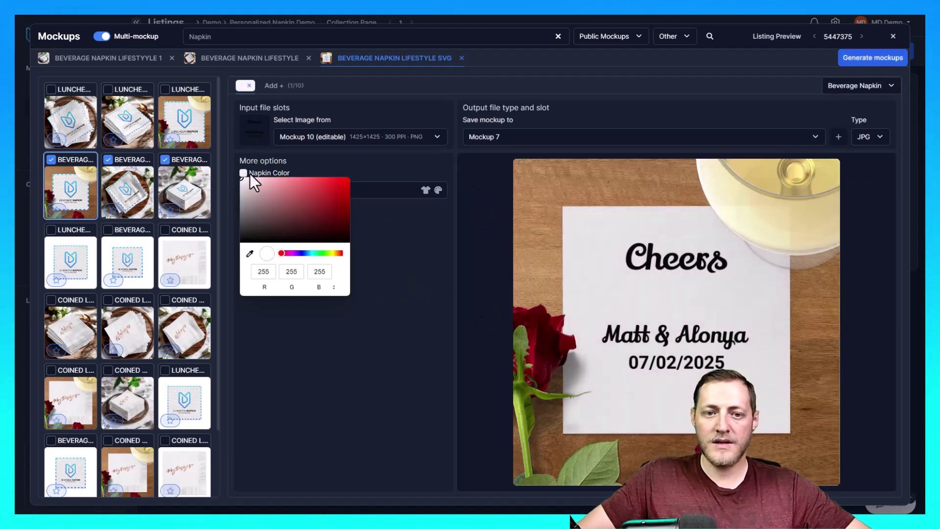
left_click(422, 249)
Check the settings of the three Beverage Napkin mockups and generate them for the listing
left_click(255, 58)
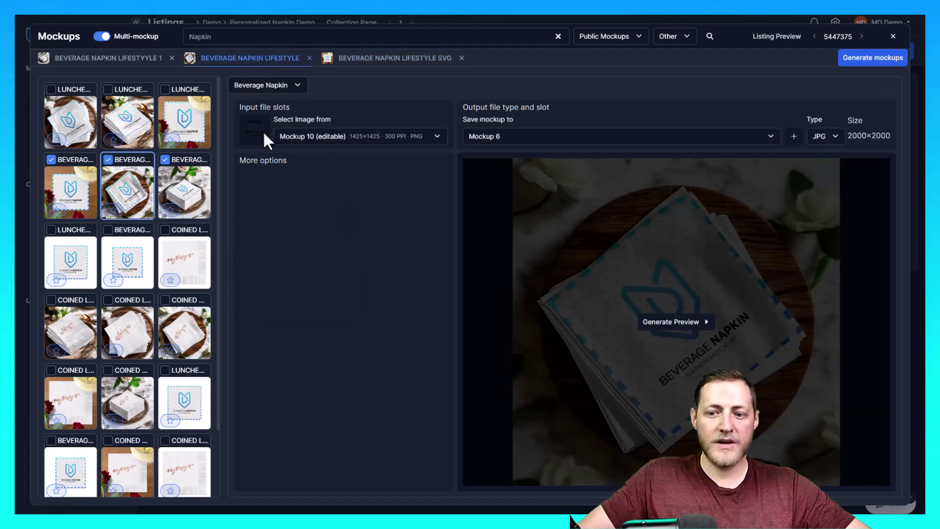
left_click(103, 60)
left_click(370, 59)
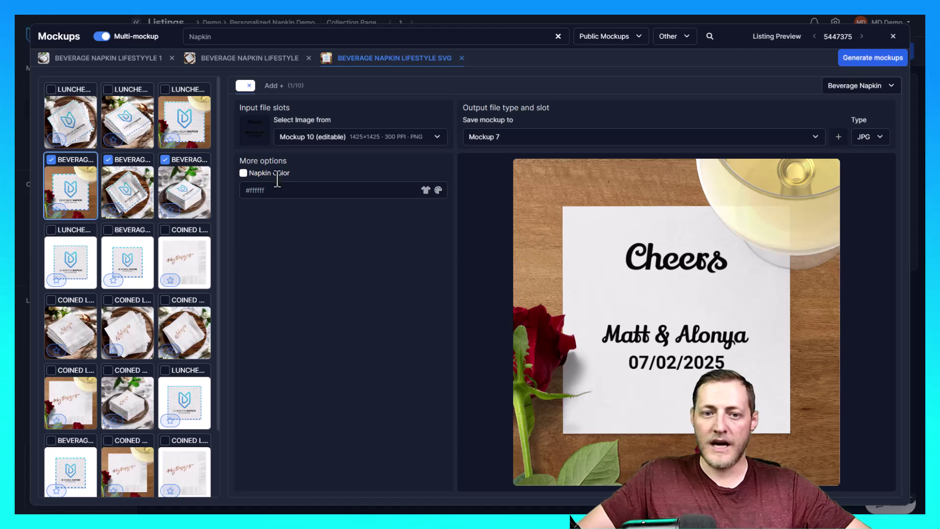
left_click(872, 57)
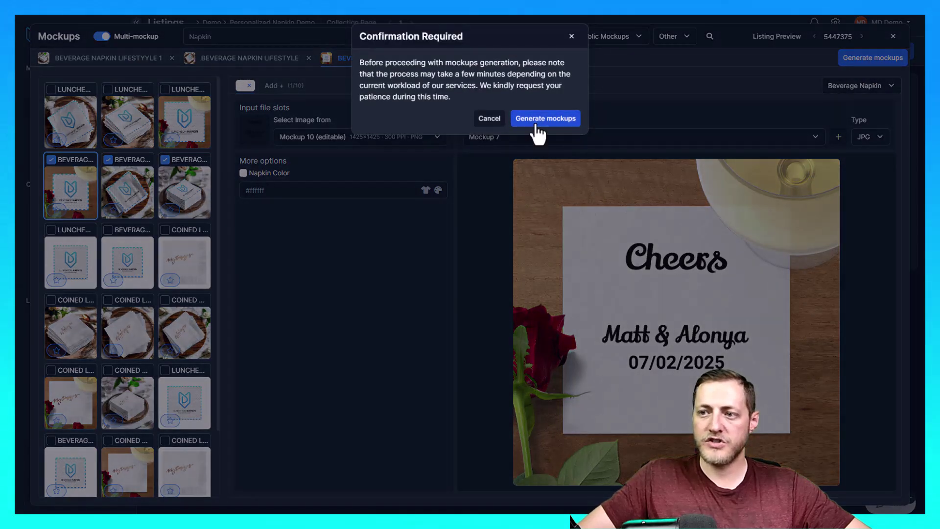
left_click(538, 119)
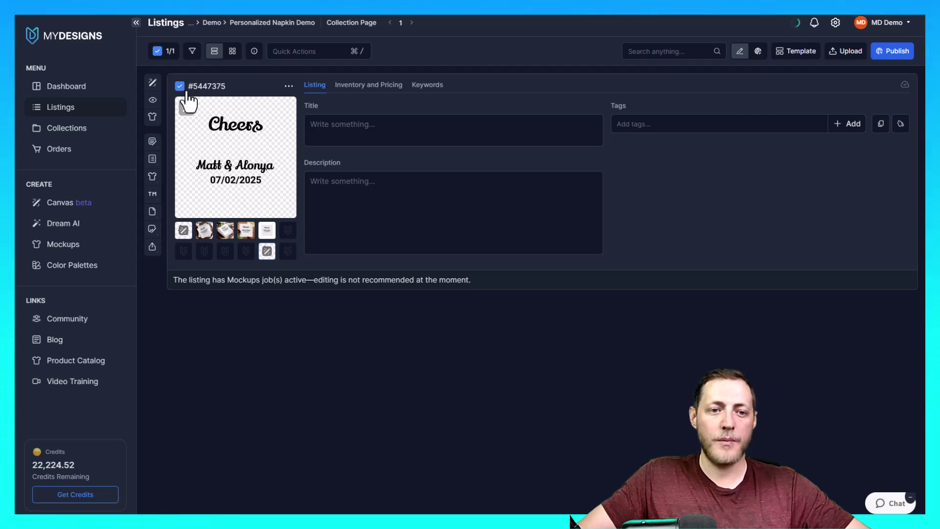
Open Vision AI for the listing, keep the main file as the input slot and set the product type to Napkin
left_click(151, 103)
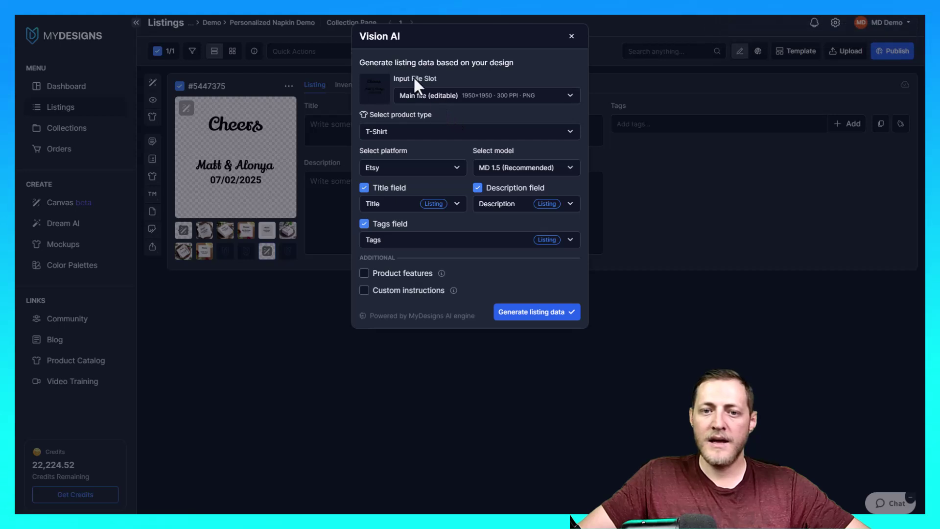
left_click(443, 97)
left_click(443, 97)
left_click(443, 97)
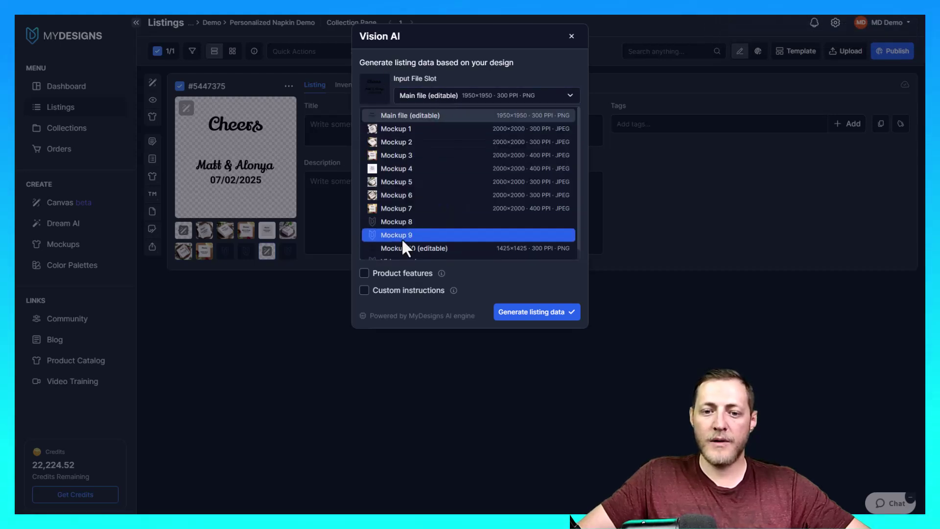
scroll(398, 124, "up", 1)
left_click(434, 95)
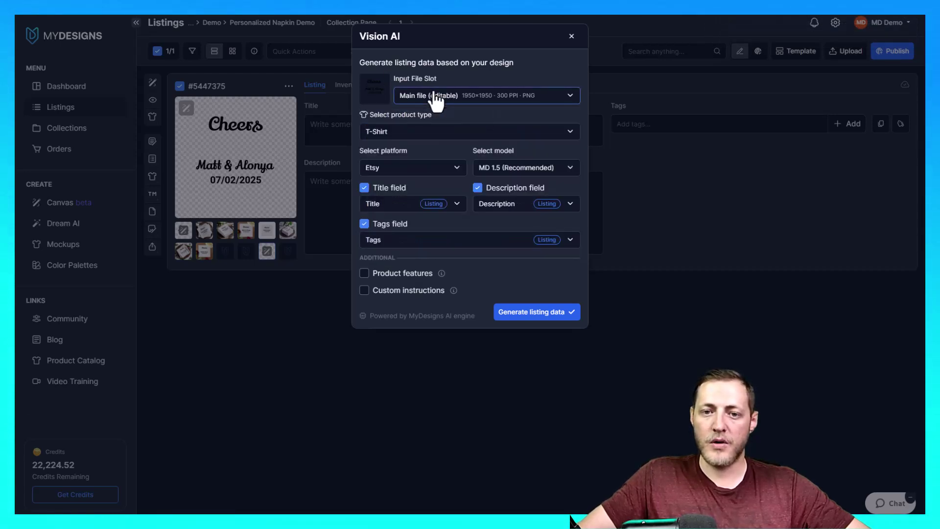
left_click(418, 132)
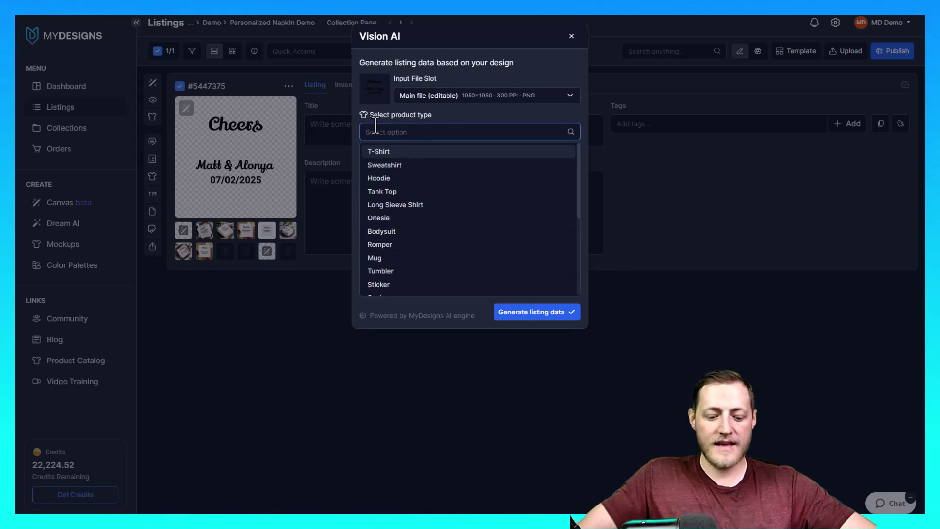
type("Napkin")
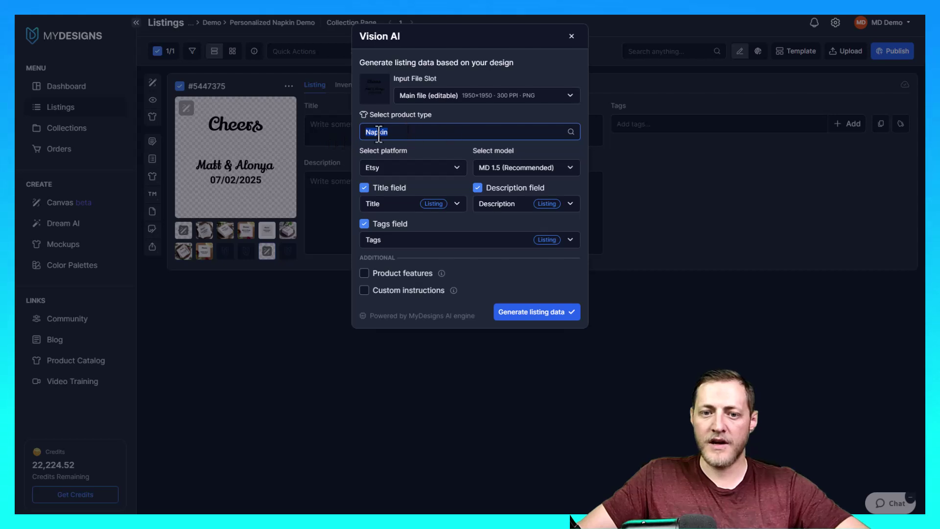
left_click(392, 132)
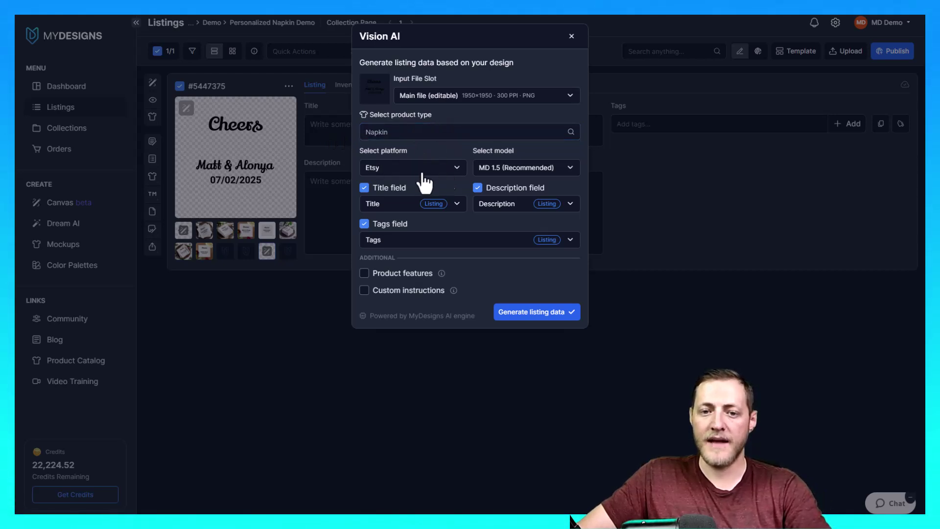
Choose Etsy as the Vision AI platform and MD 1.5 (Recommended) as the model
left_click(426, 168)
left_click(431, 164)
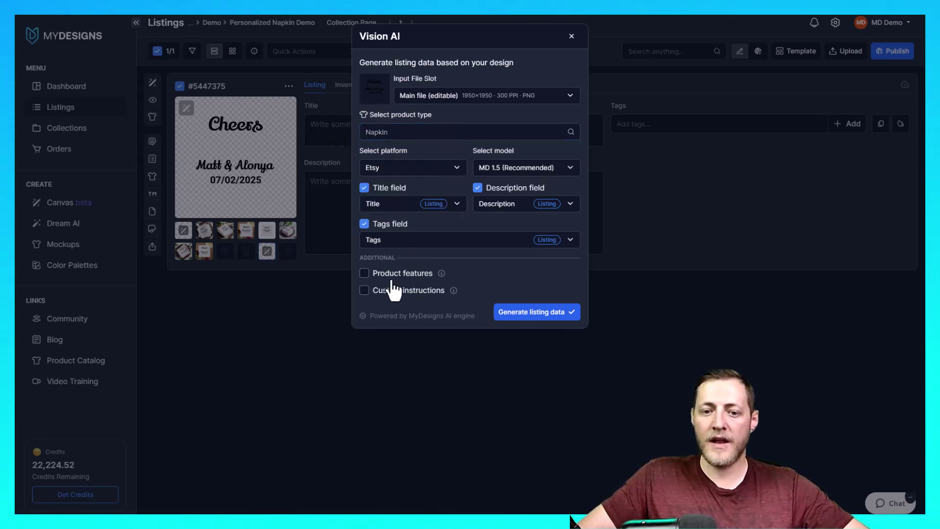
left_click(461, 167)
left_click(364, 190)
left_click(520, 168)
left_click(520, 200)
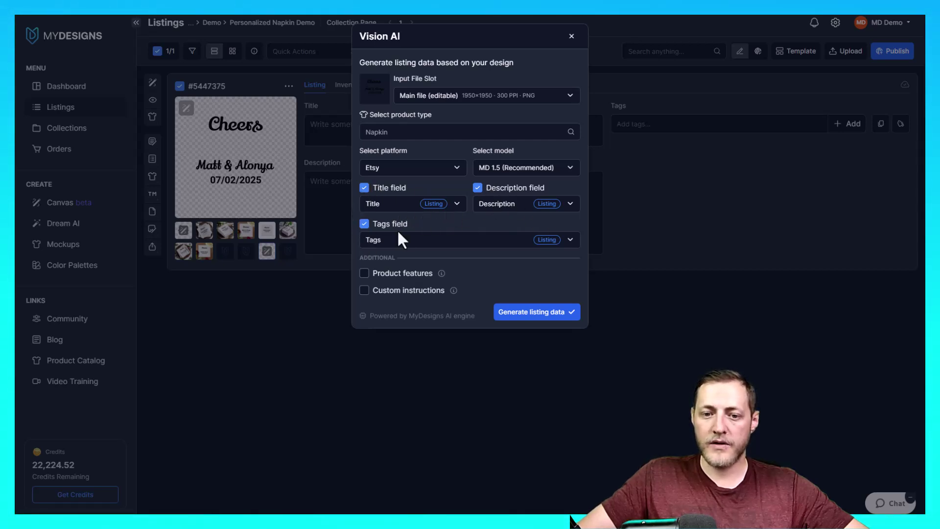
Add the custom instruction "This is a personalized Napkin for weddings. Please include this in the data" and run Vision AI on the listing
left_click(364, 291)
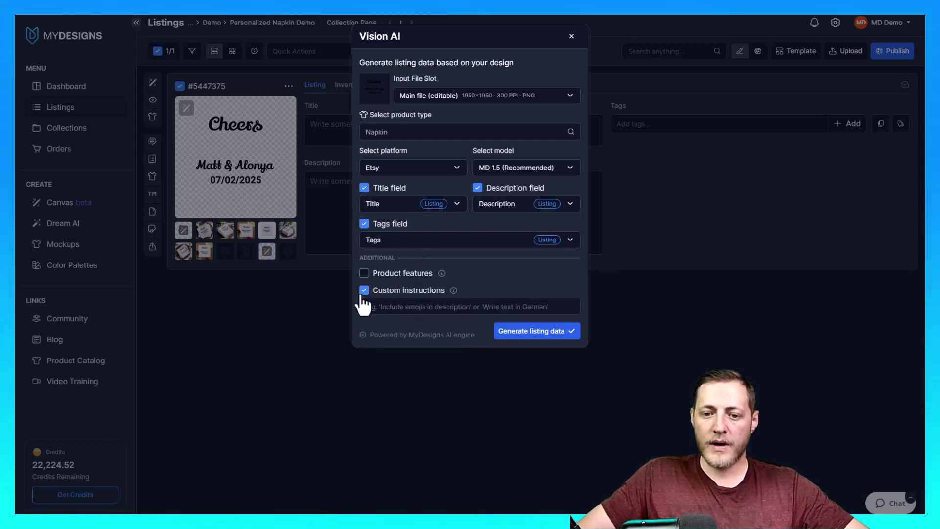
left_click(410, 306)
mouse_move(450, 291)
type("This is a person")
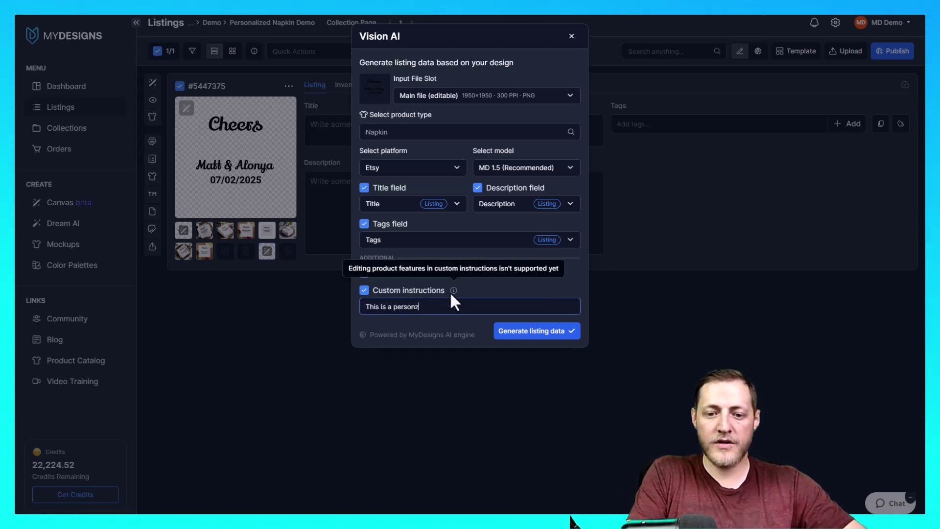
type("alized Napk")
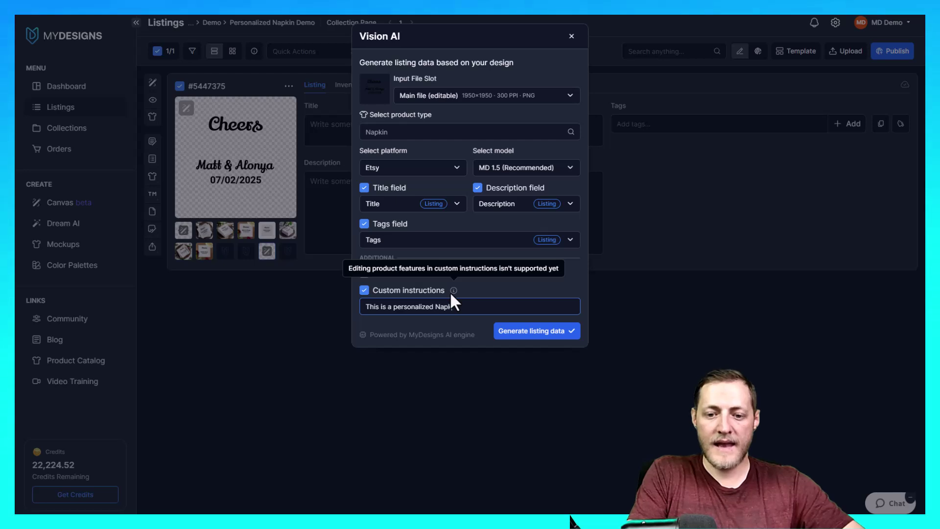
type("in for weddings")
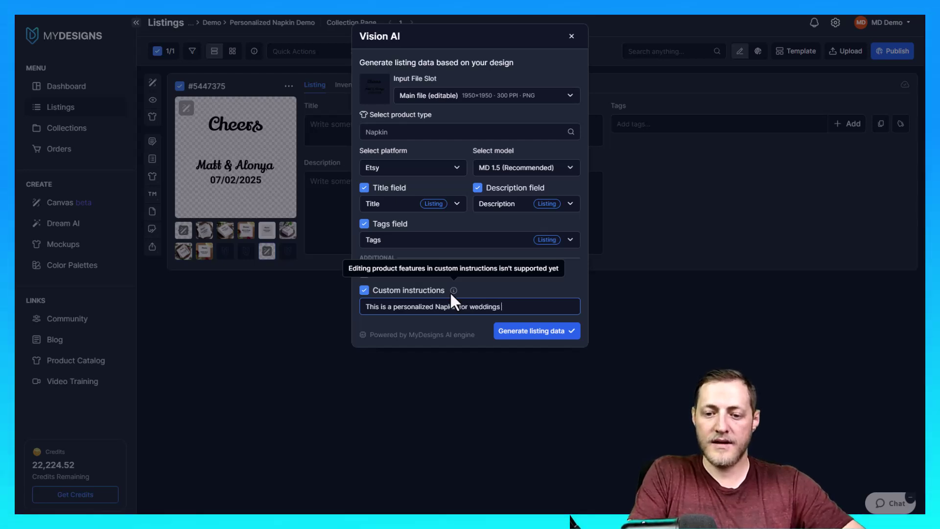
type(". Please include thi")
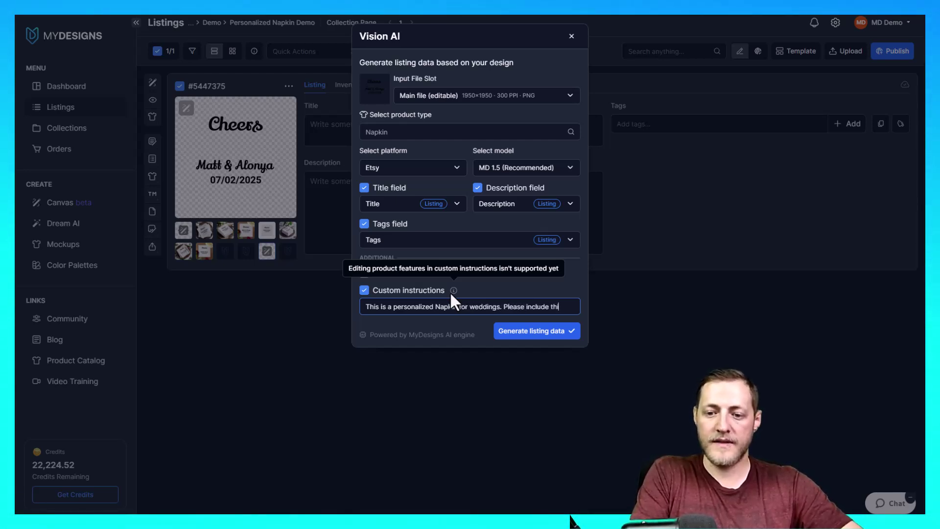
type("s in the des")
key("BackSpace")
key("BackSpace")
key("BackSpace")
key("BackSpace")
key("BackSpace")
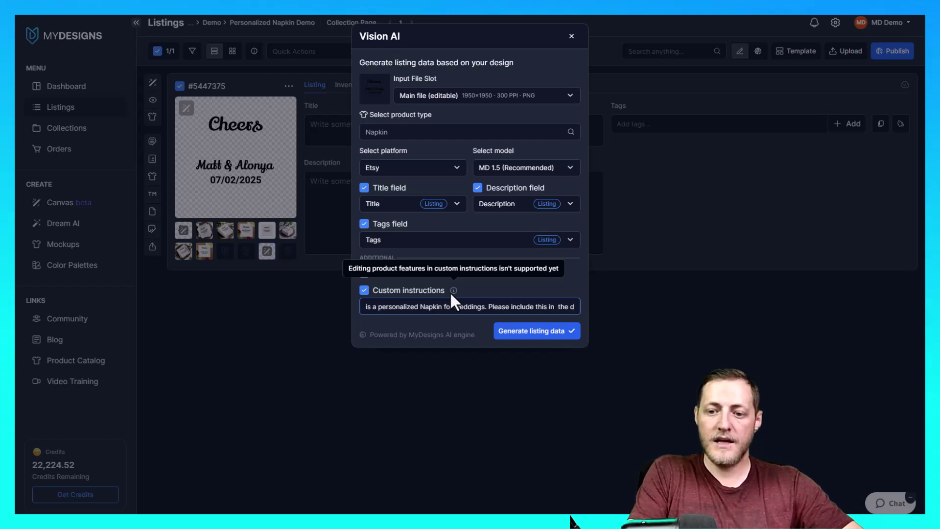
key("BackSpace")
key("BackSpace")
type("the data.")
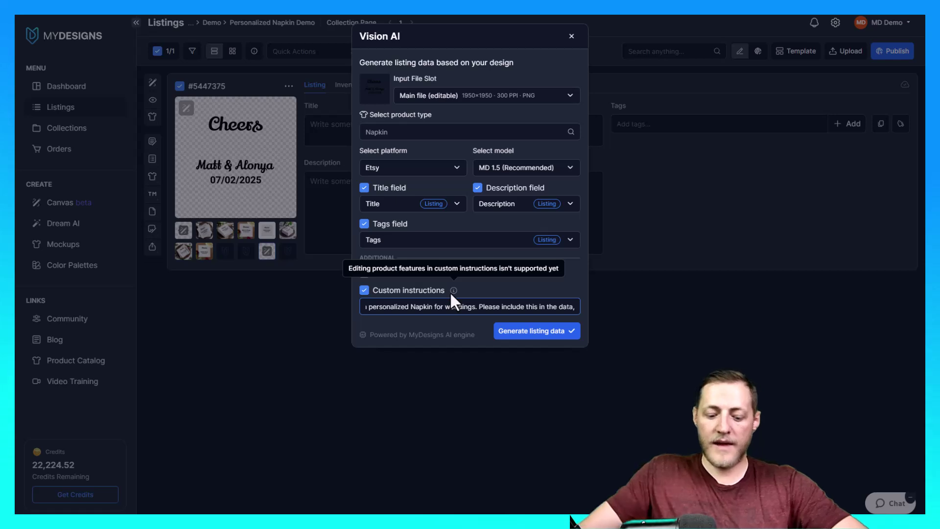
left_click(535, 331)
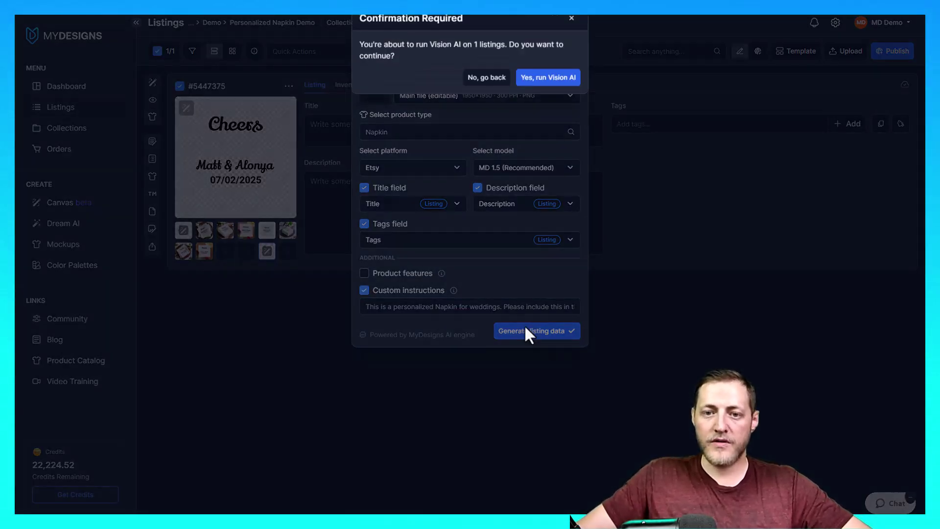
left_click(555, 98)
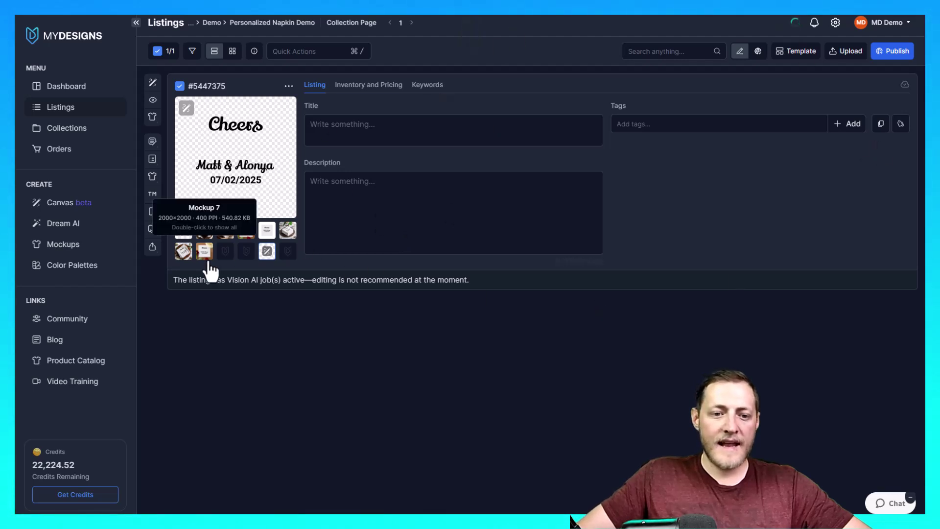
Compare the luncheon and beverage napkin mockups of the listing, including Mockups 2, 5, 6 and 7, and return to the main design file
left_click(287, 231)
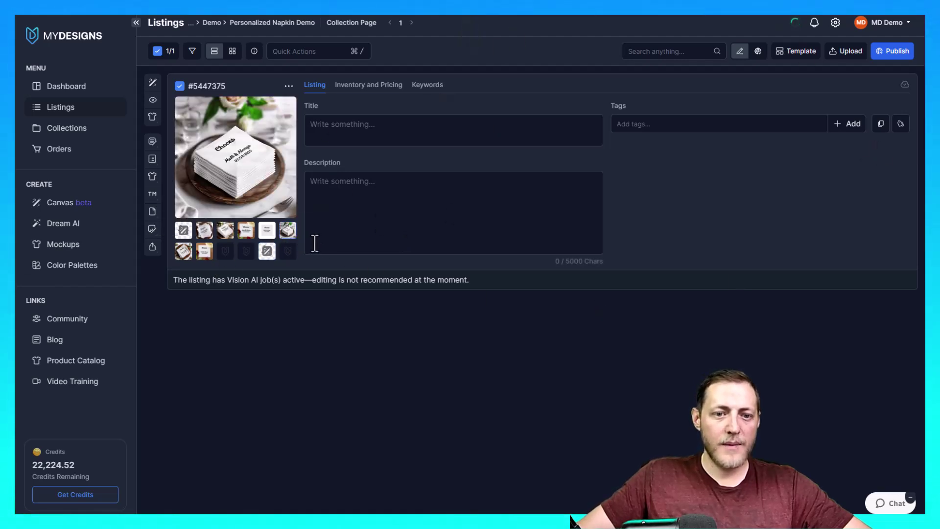
left_click(224, 230)
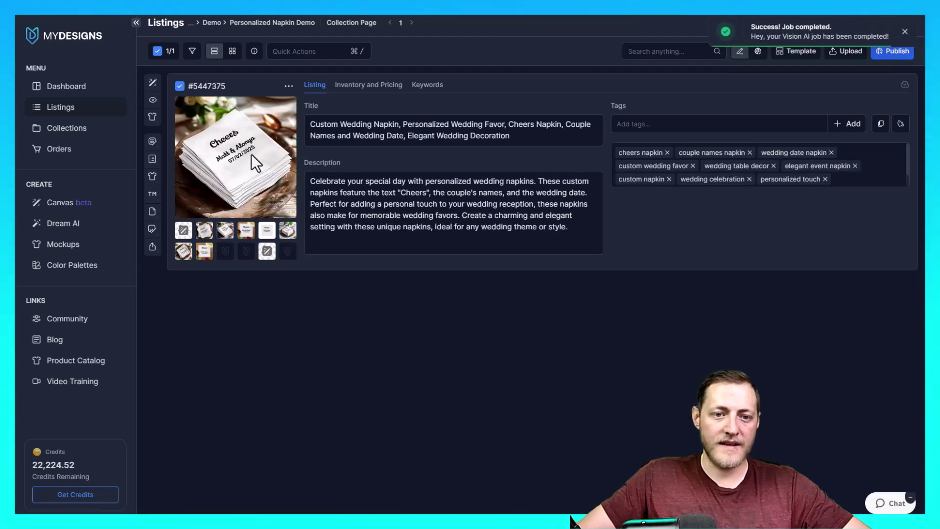
left_click(288, 232)
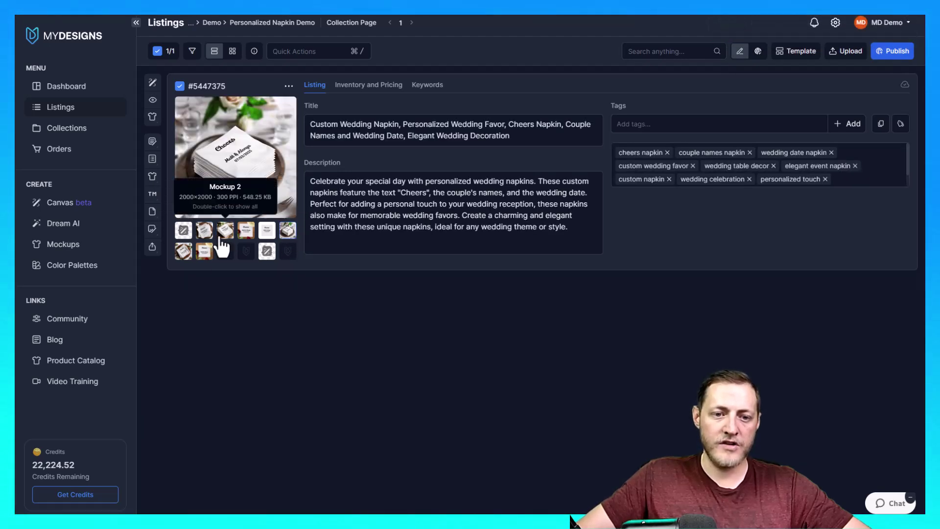
left_click(224, 230)
left_click(289, 232)
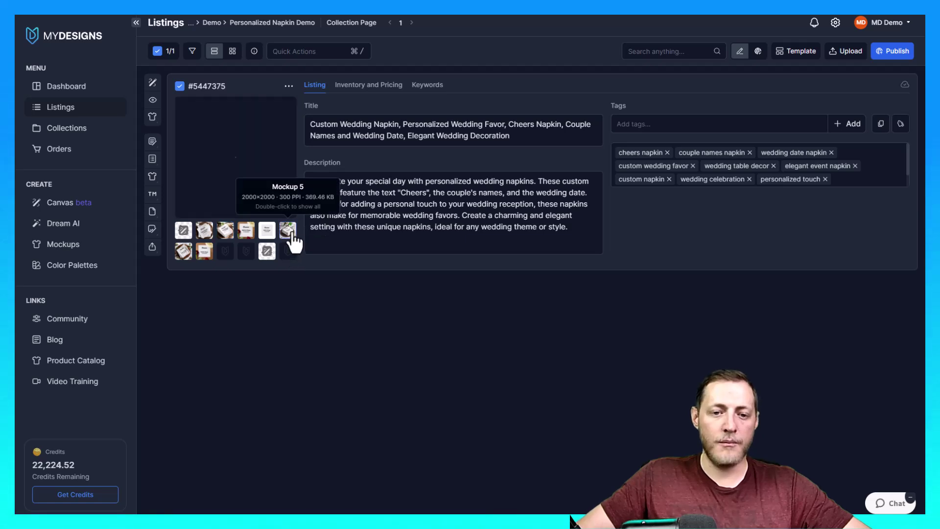
left_click(184, 251)
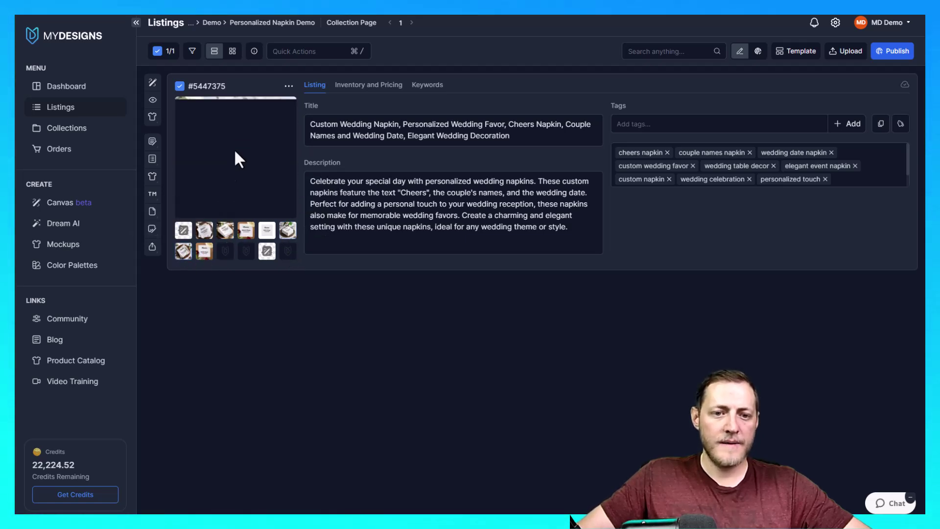
left_click(204, 251)
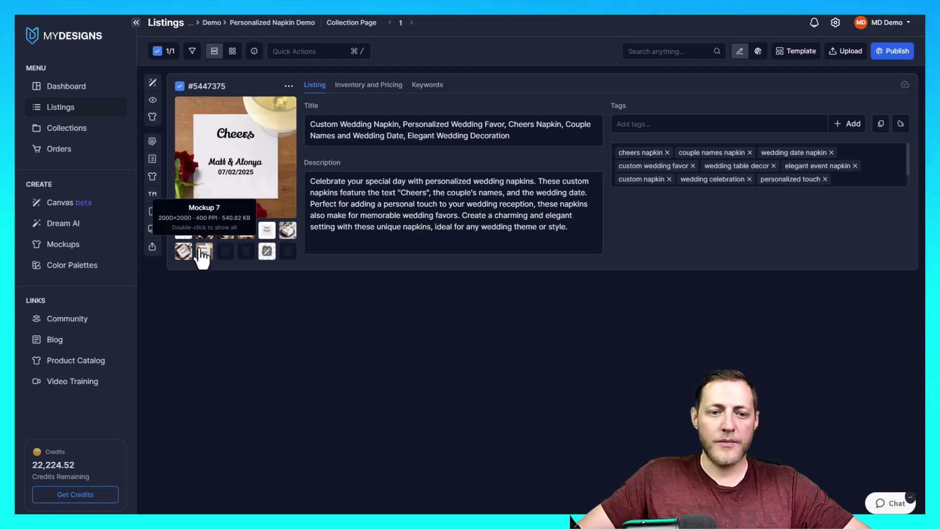
left_click(184, 230)
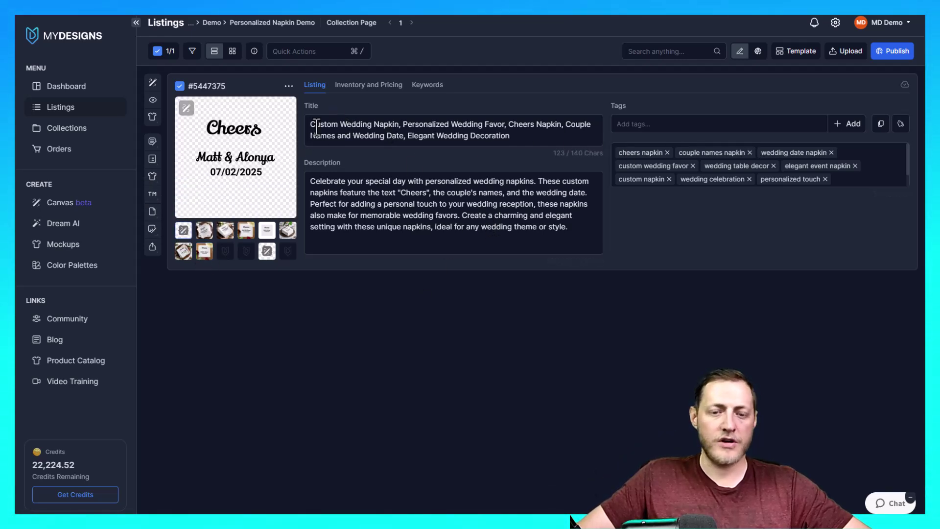
Review the Vision AI title phrases and the description generated for the listing
left_click_drag(394, 128, 467, 124)
left_click(532, 136)
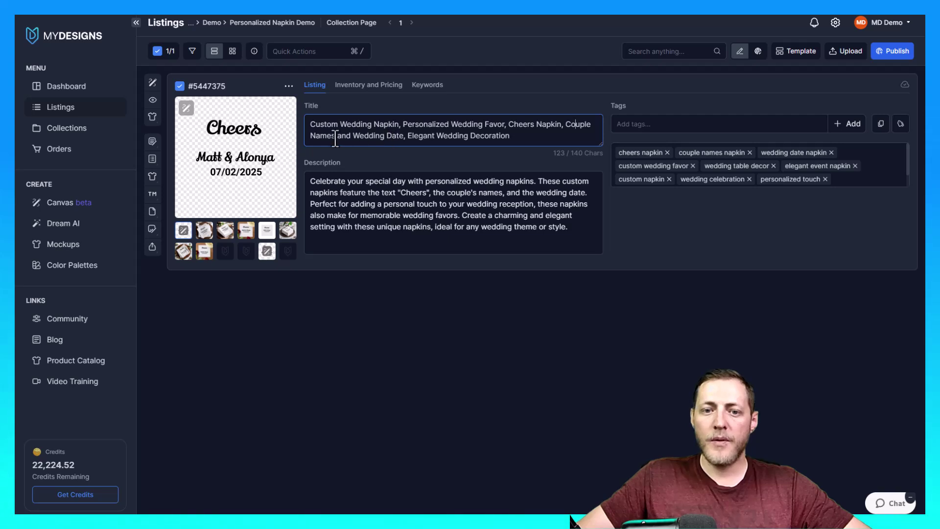
left_click_drag(335, 135, 403, 135)
left_click(457, 136)
left_click_drag(520, 139, 407, 142)
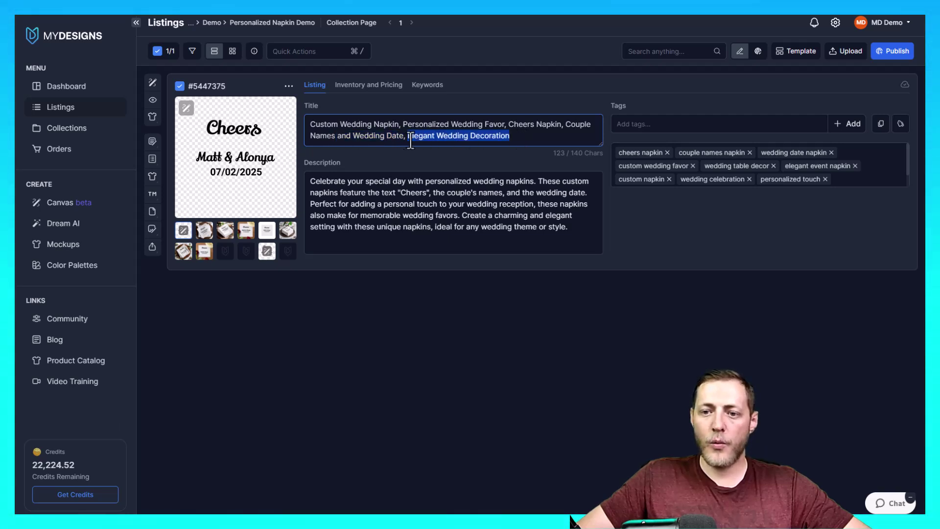
left_click(506, 156)
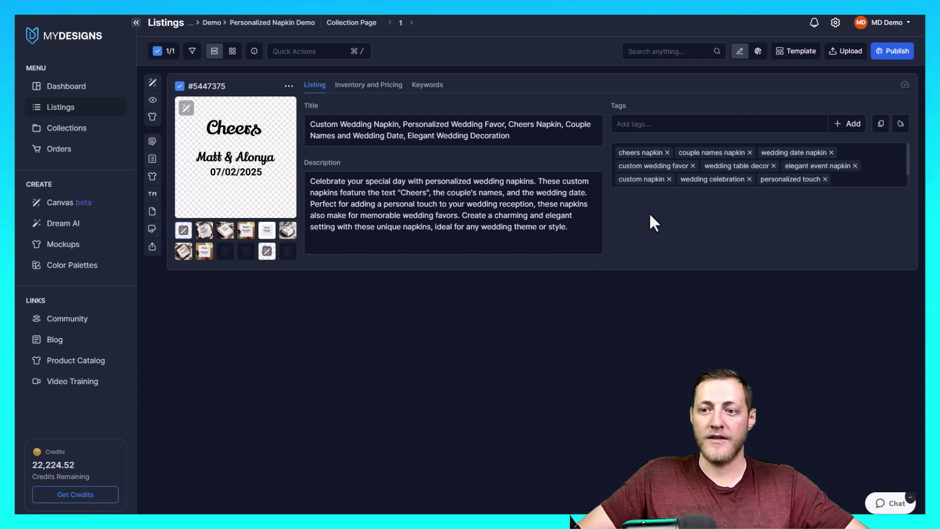
left_click(597, 216)
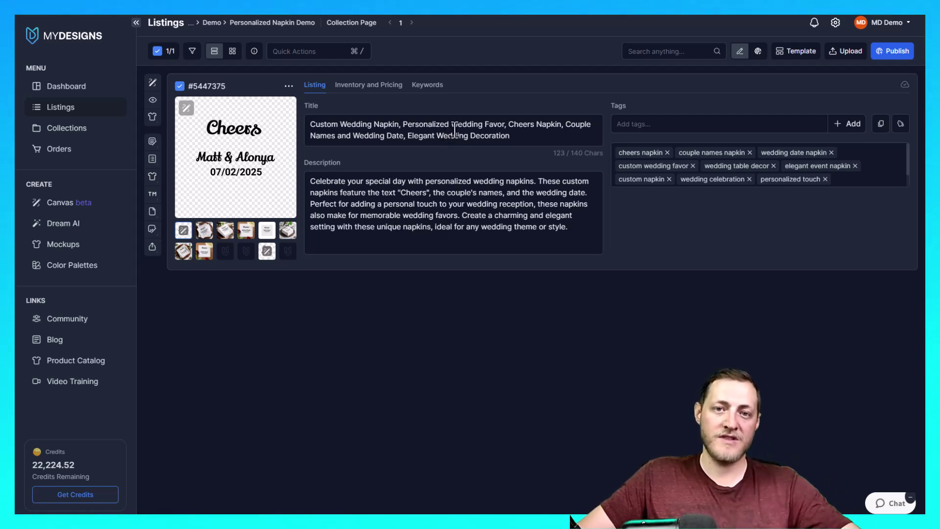
Start a print-on-demand publication to Etsy and keep the listing's title, description and tags as its data
left_click(891, 59)
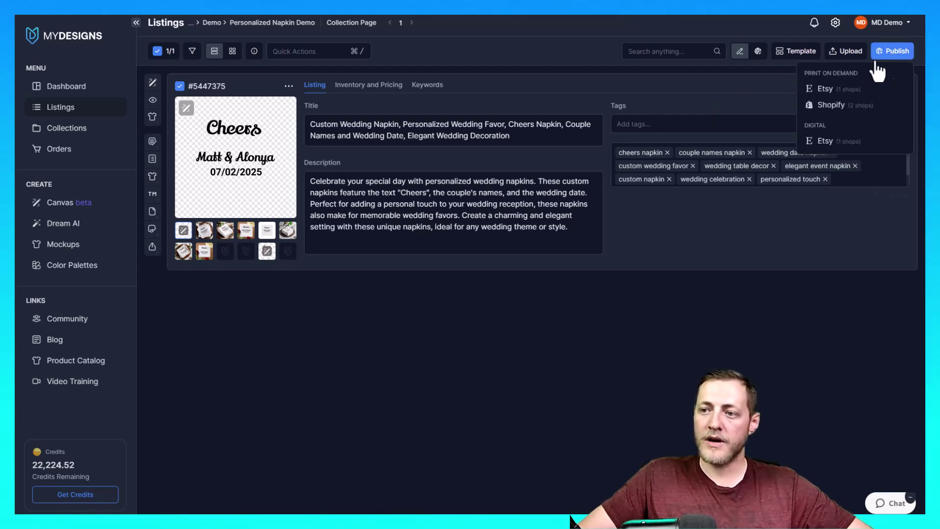
left_click(827, 93)
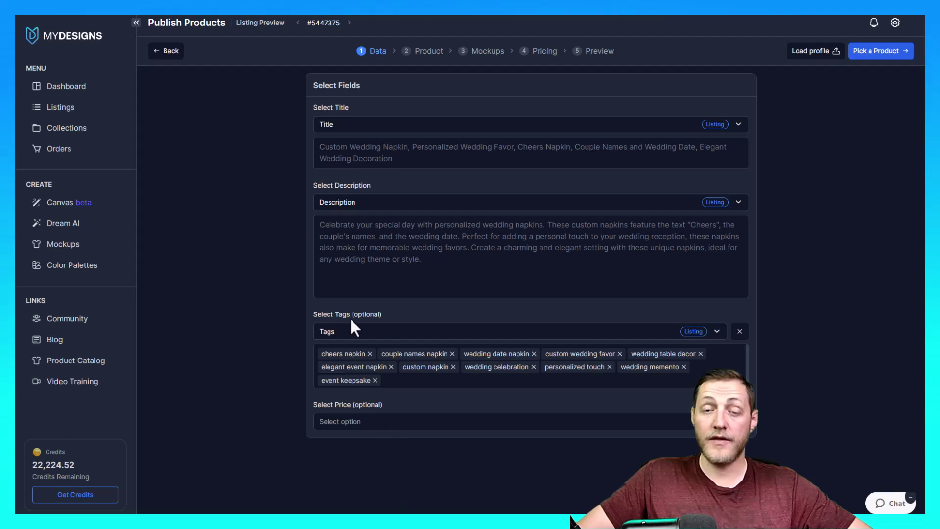
left_click(877, 52)
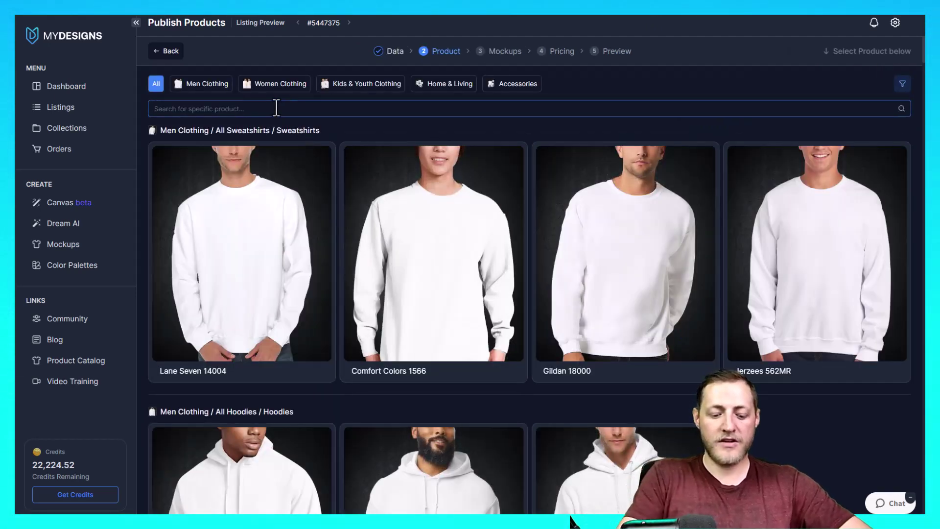
Find the napkin products in the catalog and choose the Luncheon Napkin with Taylor as the print partner
left_click(276, 108)
type("nAPKI")
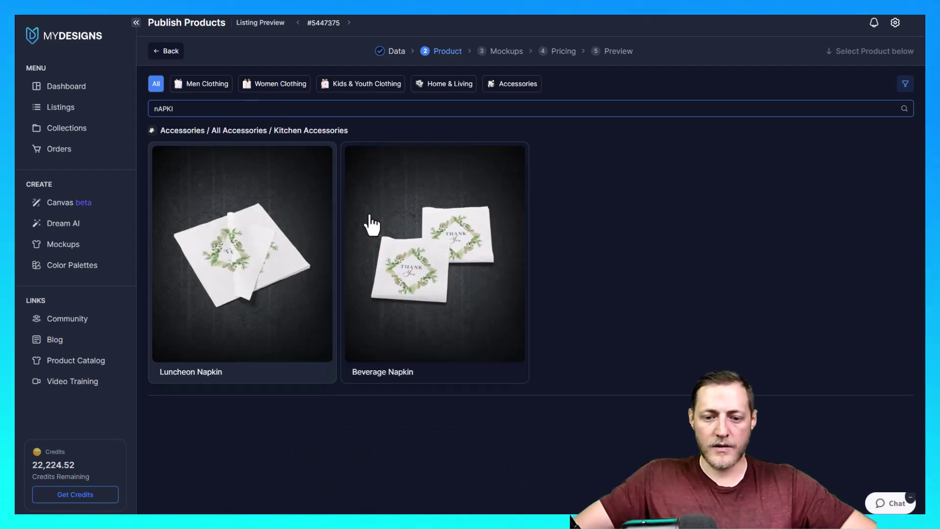
left_click(260, 246)
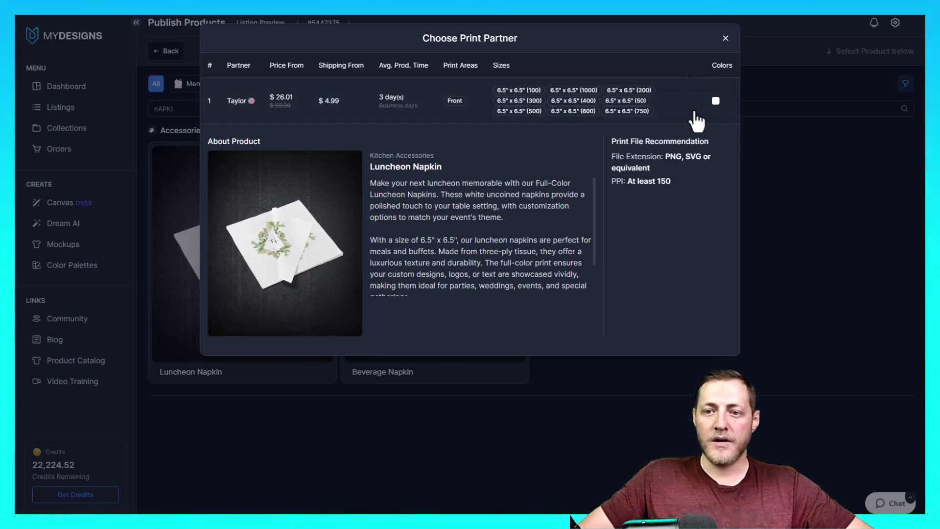
left_click(278, 99)
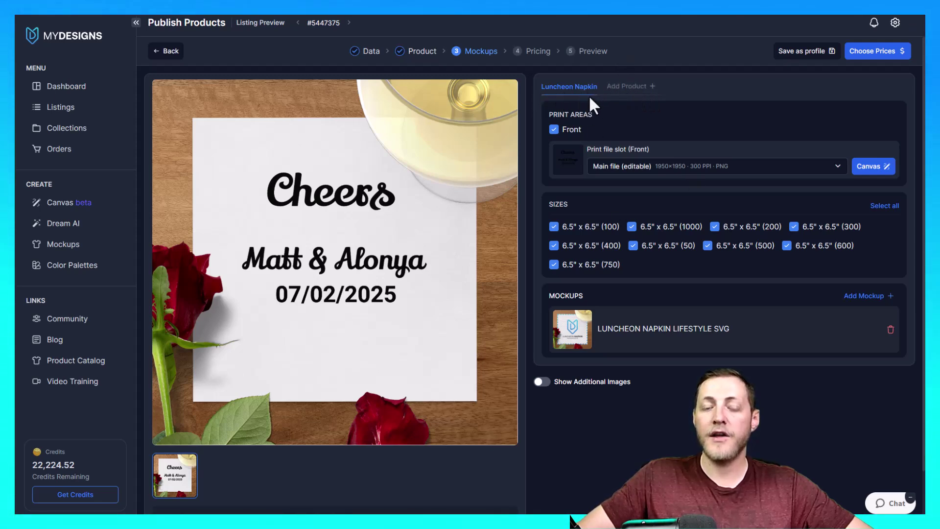
Add the Beverage Napkin from print partner Taylor as a second product and check the print file slots of both products
left_click(627, 88)
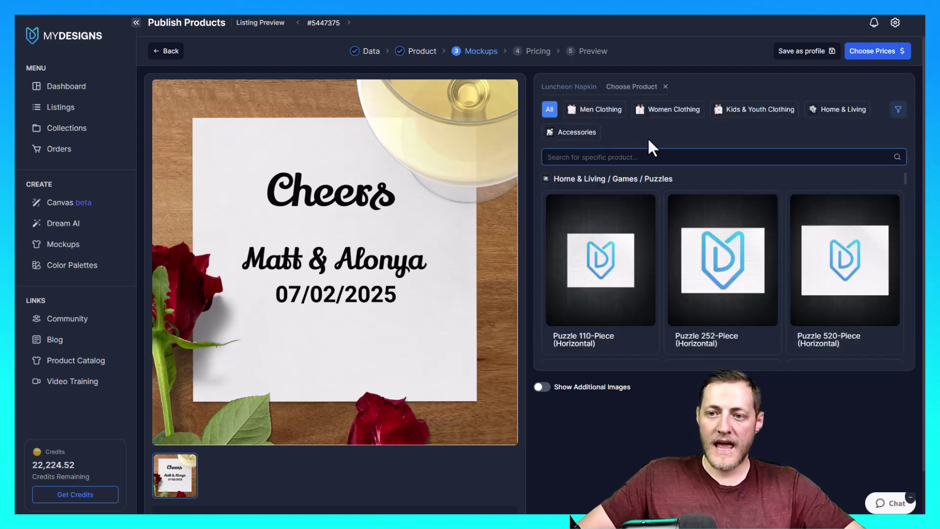
type("Napki")
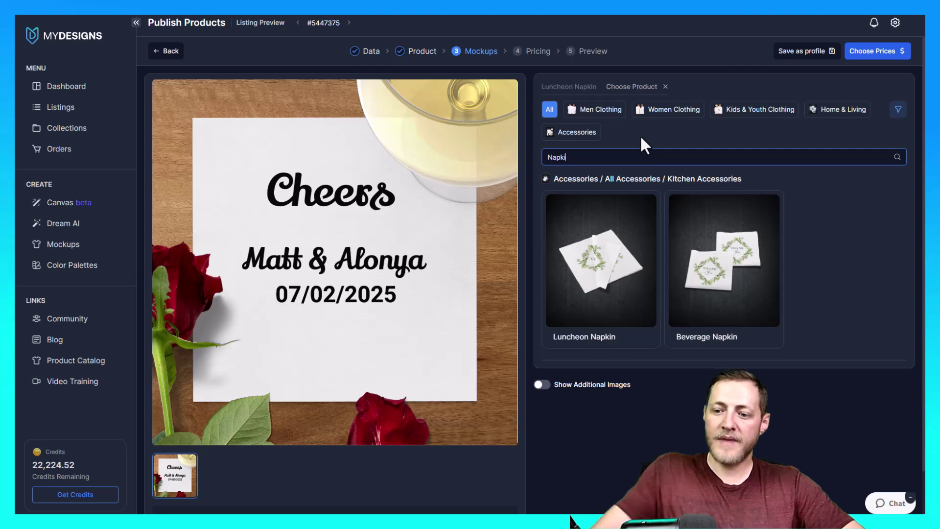
left_click(731, 275)
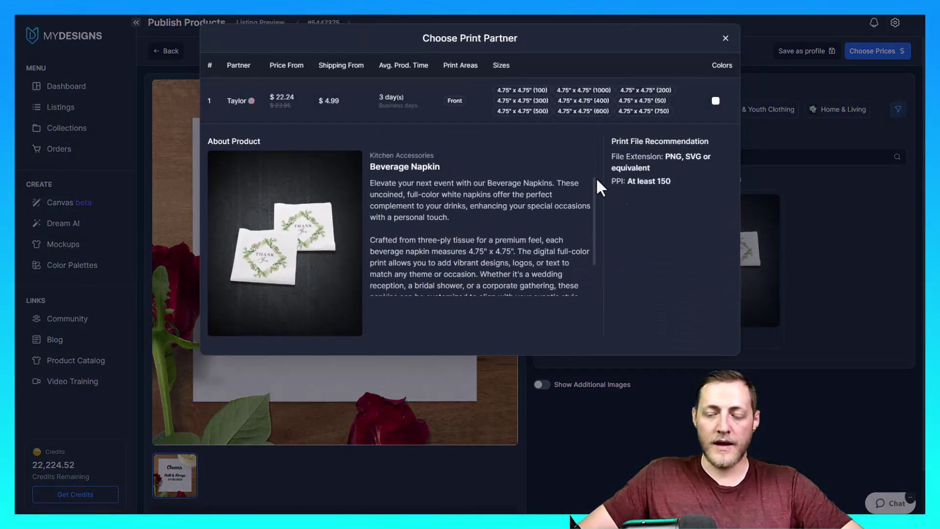
left_click(253, 112)
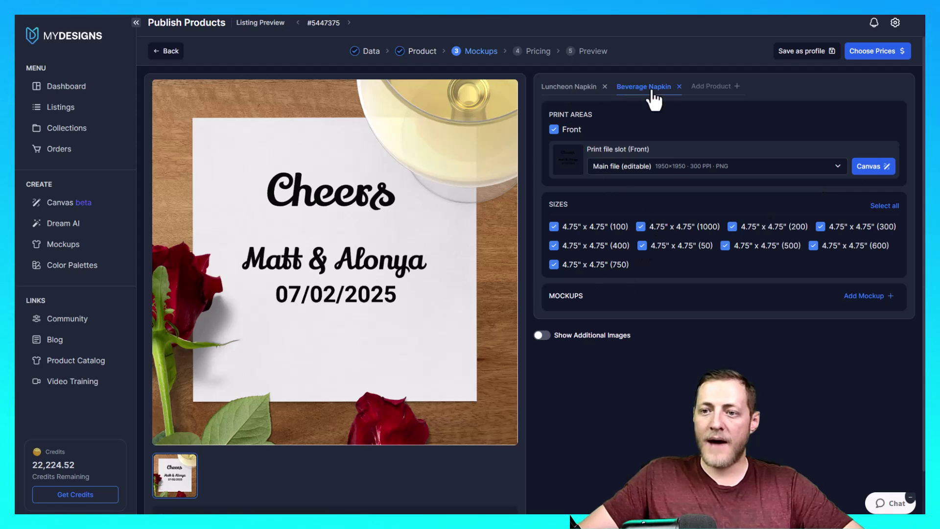
left_click(593, 87)
left_click(623, 88)
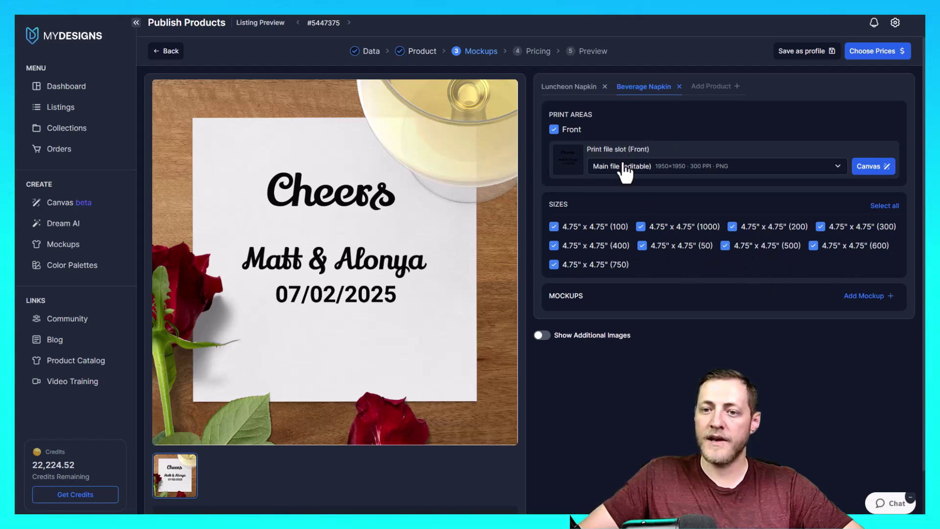
left_click(580, 96)
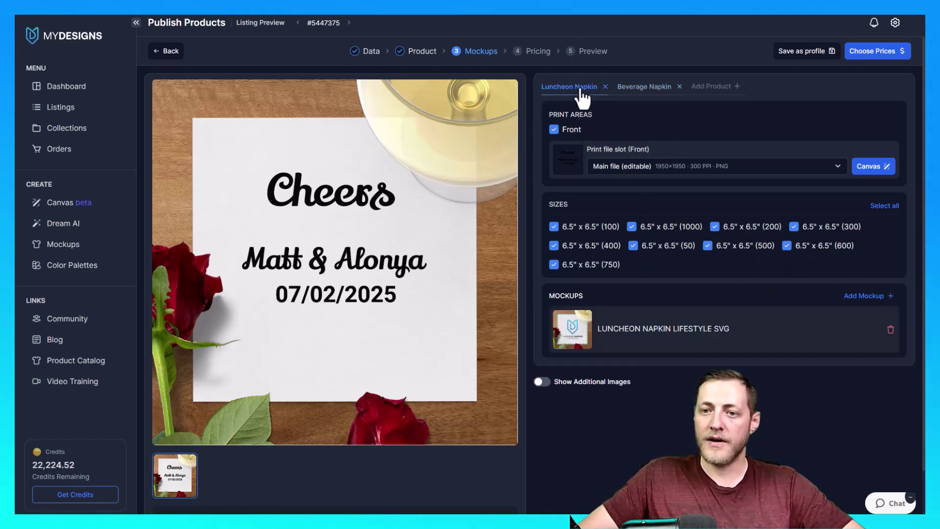
Show the additional images and include Mockup 1 through Mockup 7 in the publication
scroll(642, 254, "down", 1)
left_click(539, 334)
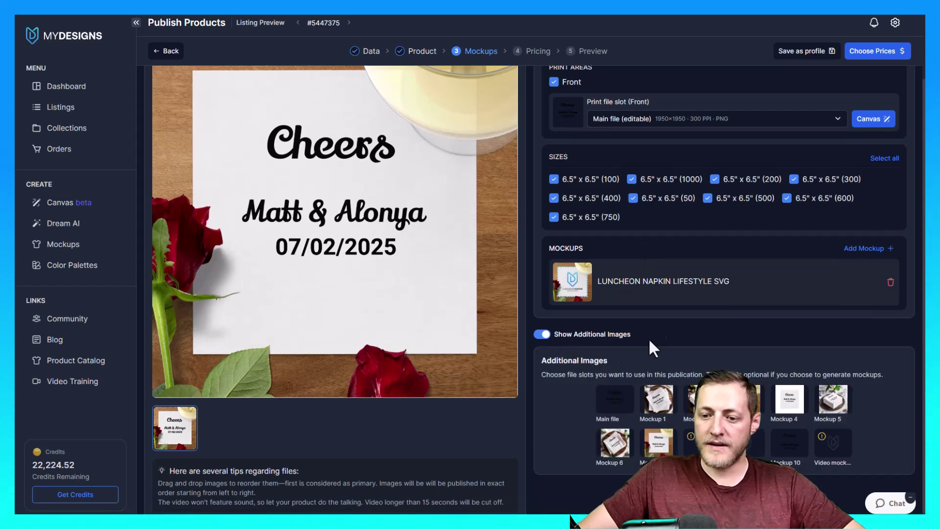
left_click(661, 403)
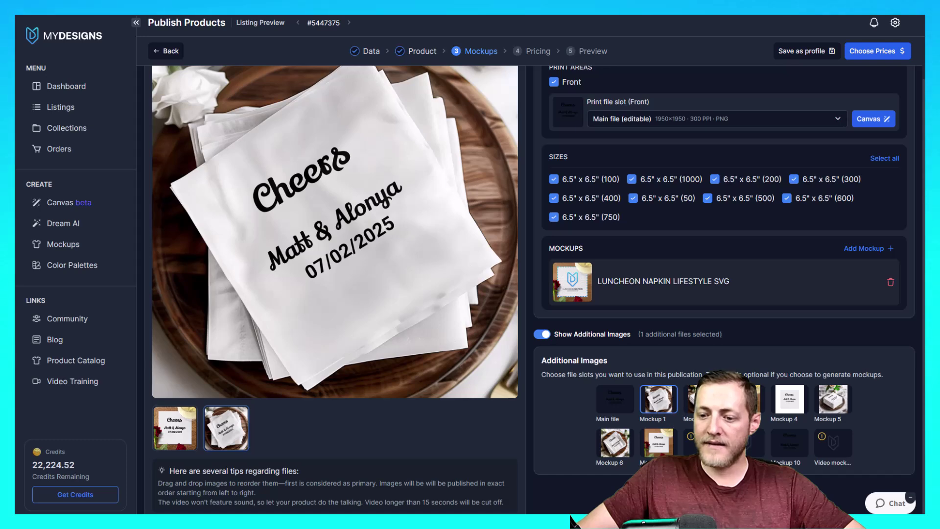
left_click(701, 399)
left_click(745, 399)
left_click(788, 399)
left_click(832, 399)
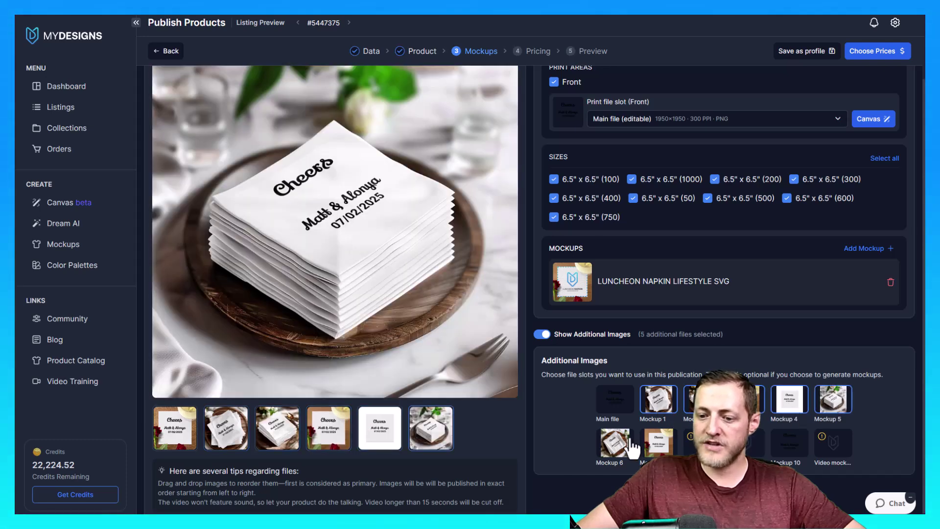
left_click(614, 442)
left_click(658, 442)
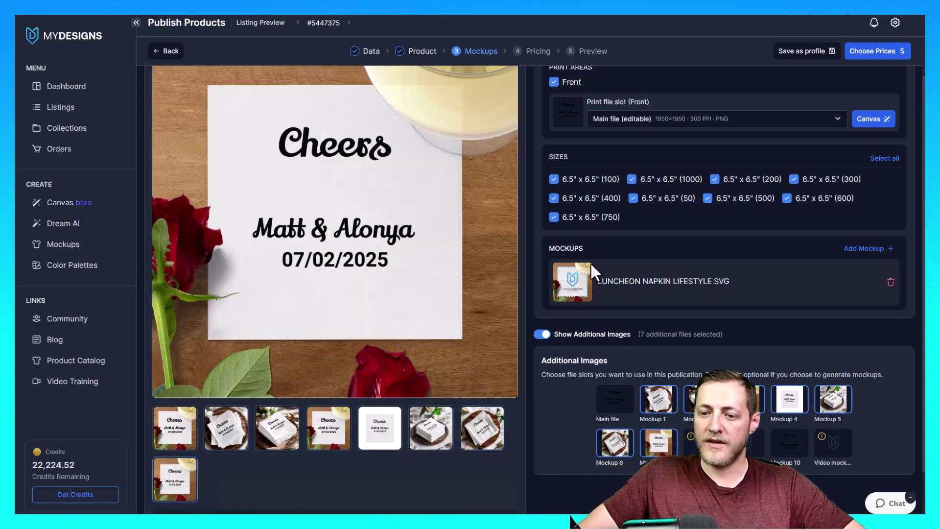
Move the Mockup 1 image to first place and remove the Luncheon Napkin Lifestyle SVG mockup from the product
scroll(629, 300, "down", 1)
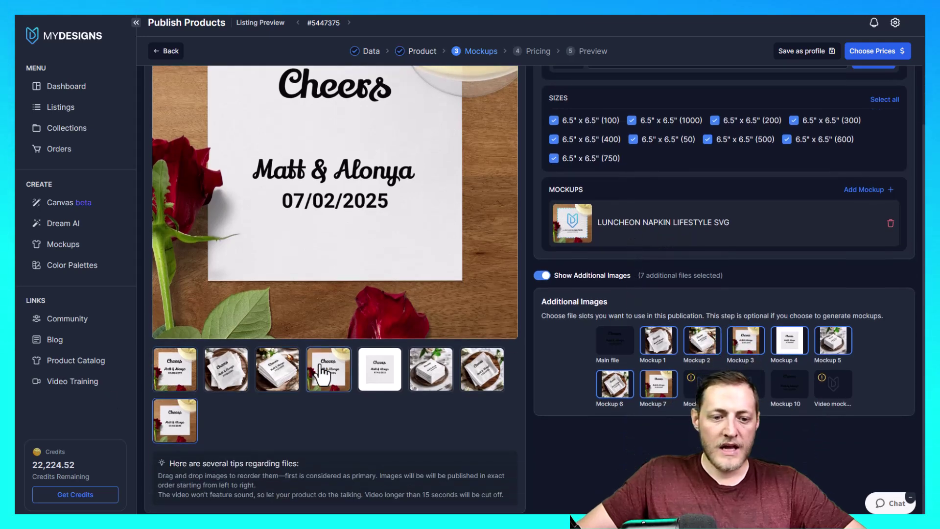
left_click_drag(237, 374, 185, 375)
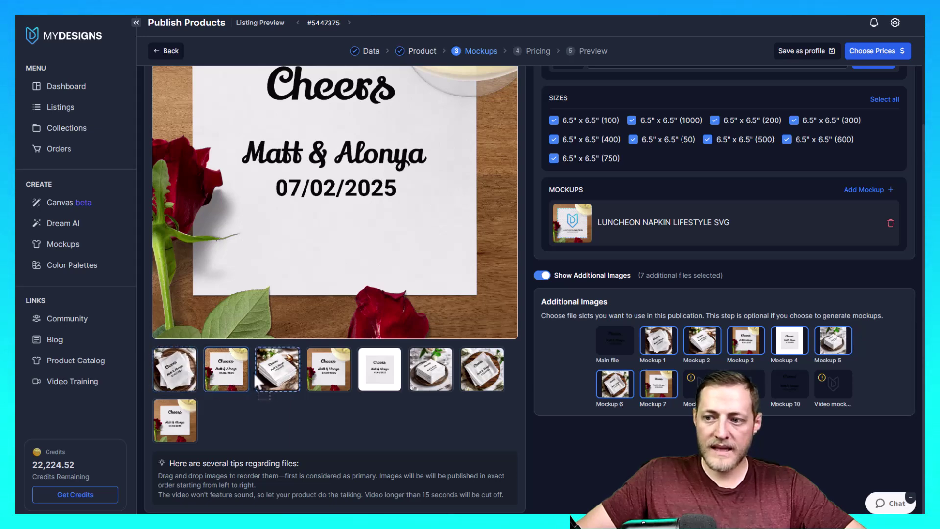
left_click(891, 224)
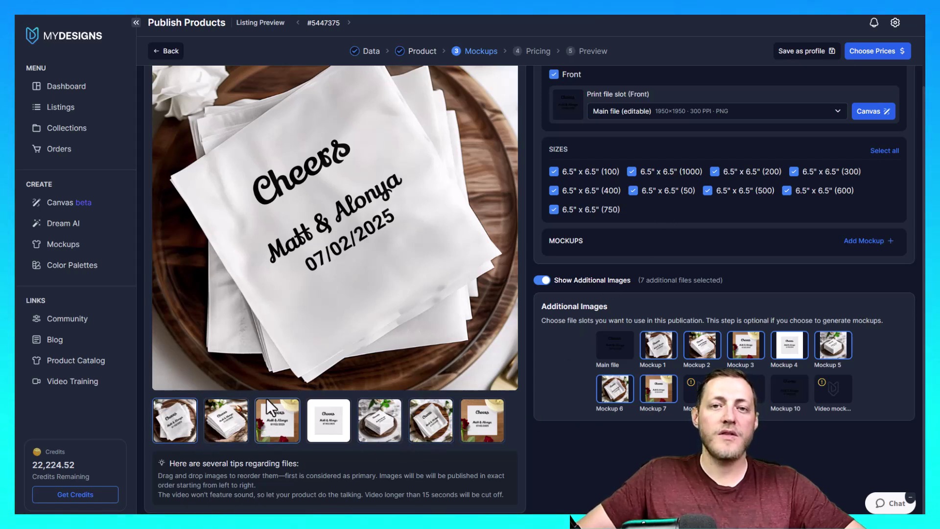
Preview the selected publication images one by one and move the Mockup 2 image to first place as the primary image
left_click(208, 435)
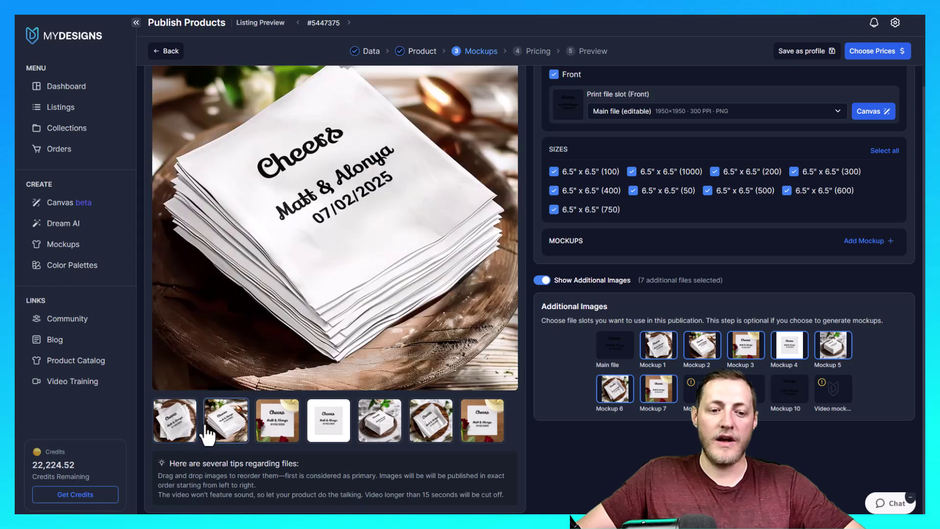
left_click(277, 428)
left_click(328, 422)
left_click(374, 422)
left_click(431, 422)
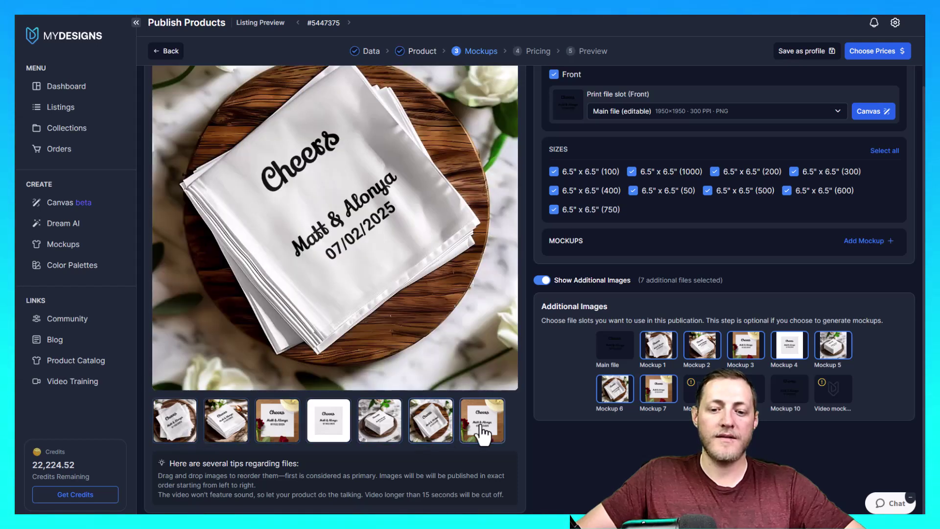
left_click(482, 422)
left_click(175, 422)
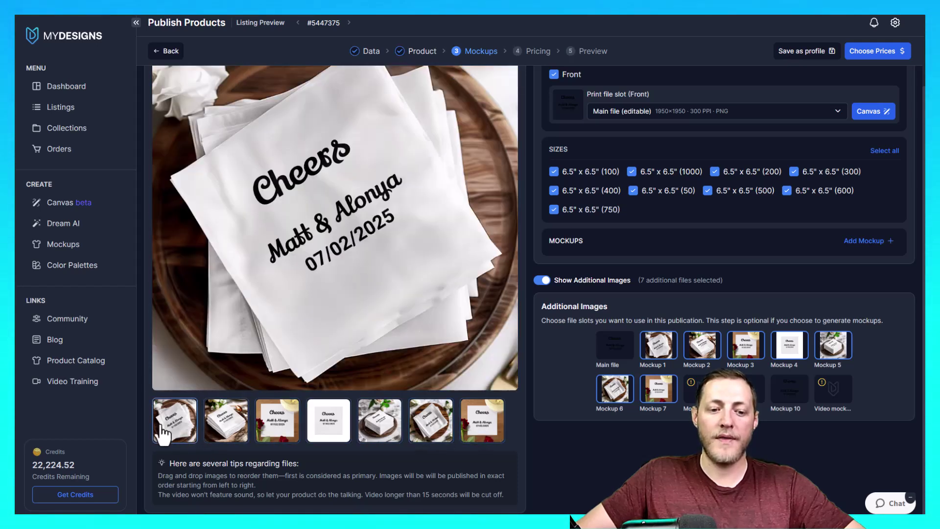
left_click(228, 422)
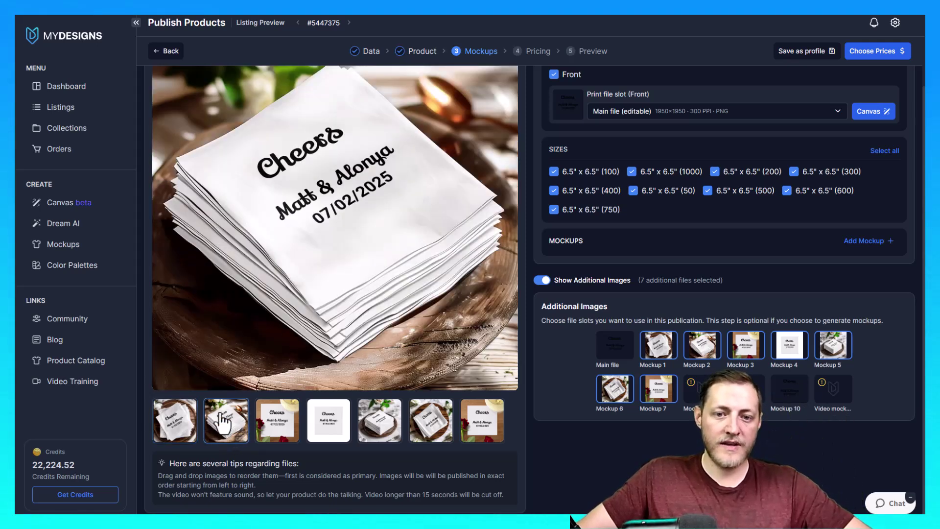
left_click_drag(225, 426, 188, 418)
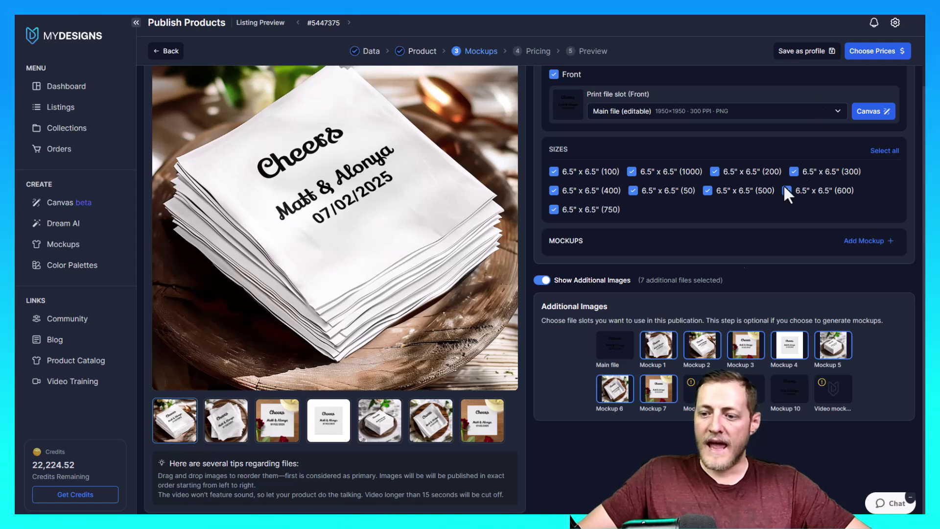
Compare the print area and selected sizes of the Beverage Napkin with those of the Luncheon Napkin
scroll(760, 259, "up", 2)
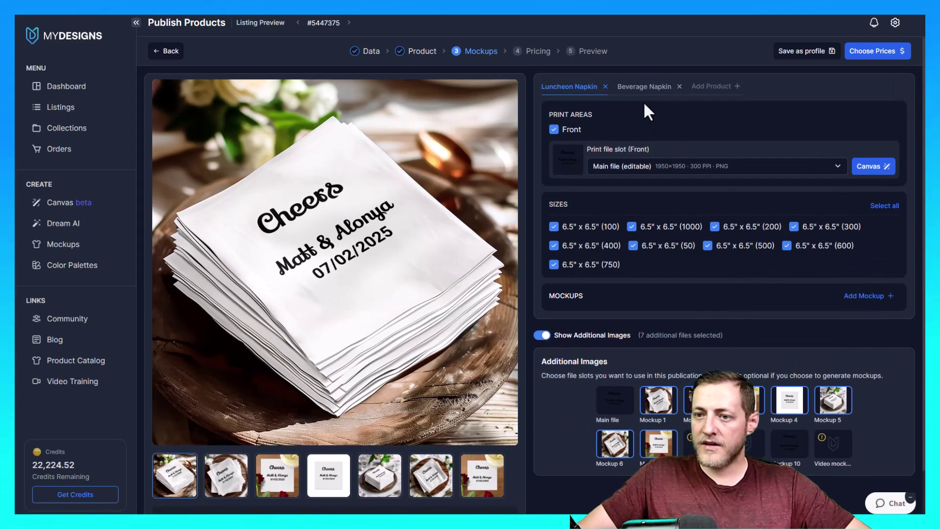
left_click(638, 88)
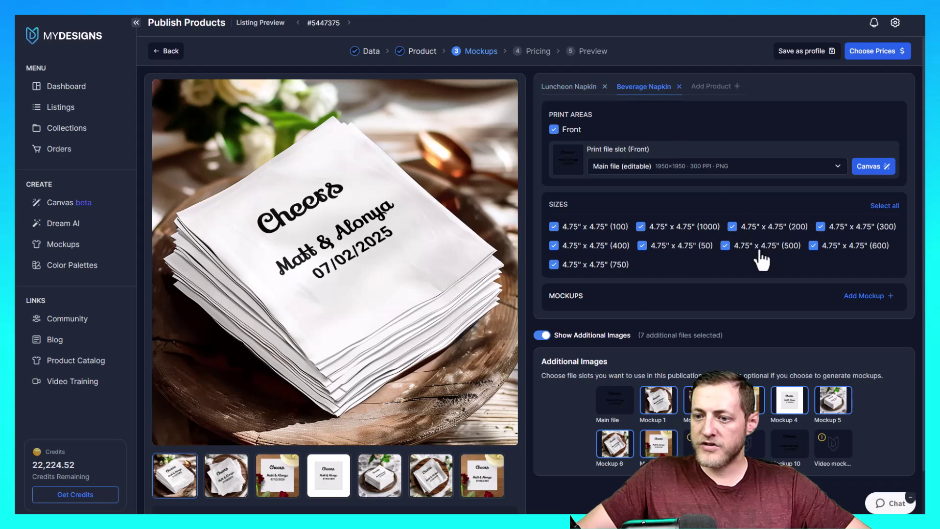
left_click(567, 88)
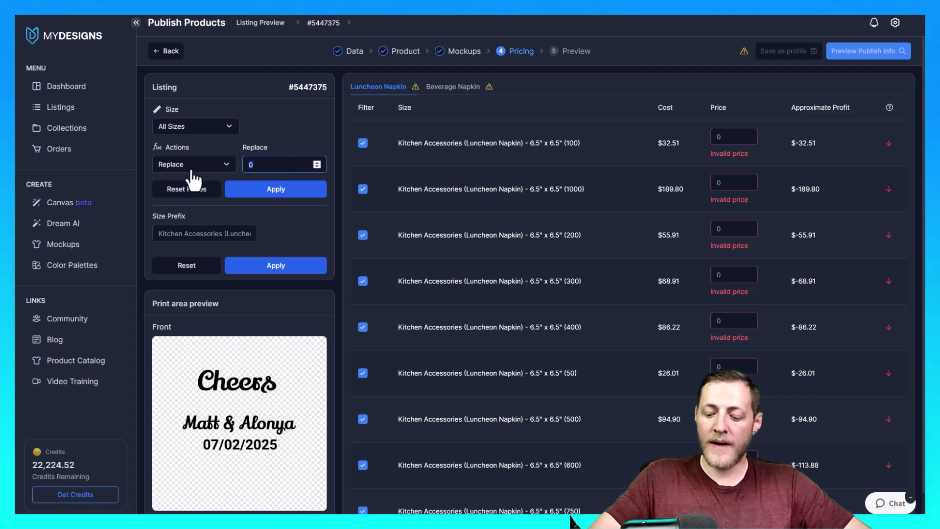
Replace the price of all Luncheon Napkin and Beverage Napkin sizes with 250 and review the approximate profits
type("50")
left_click(266, 189)
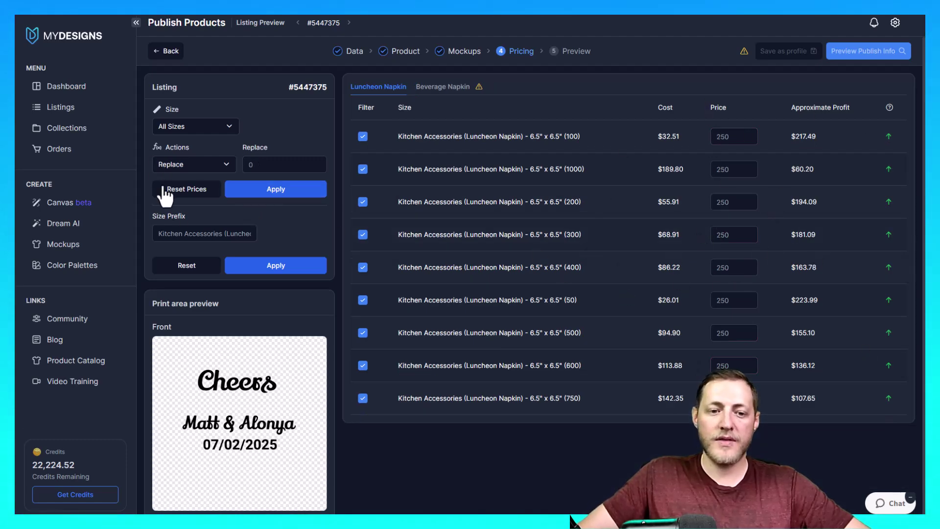
left_click(437, 88)
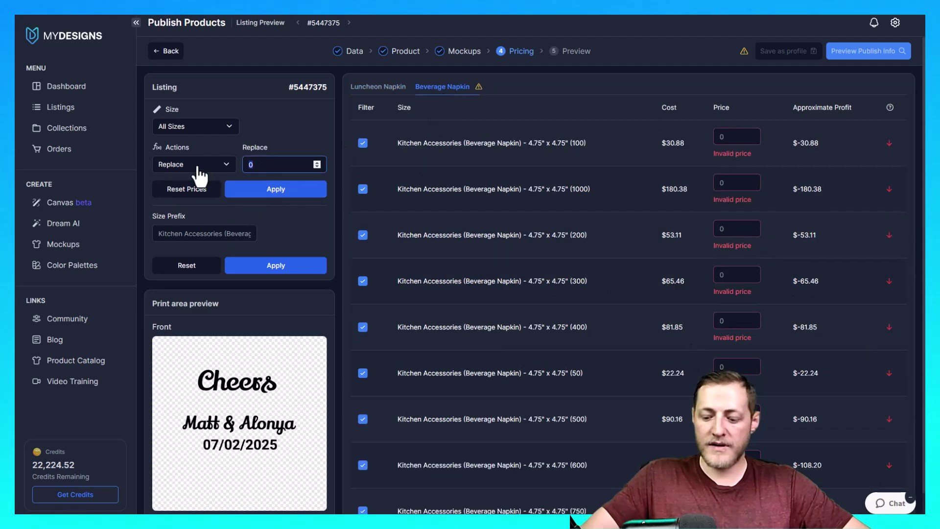
type("250")
left_click(301, 192)
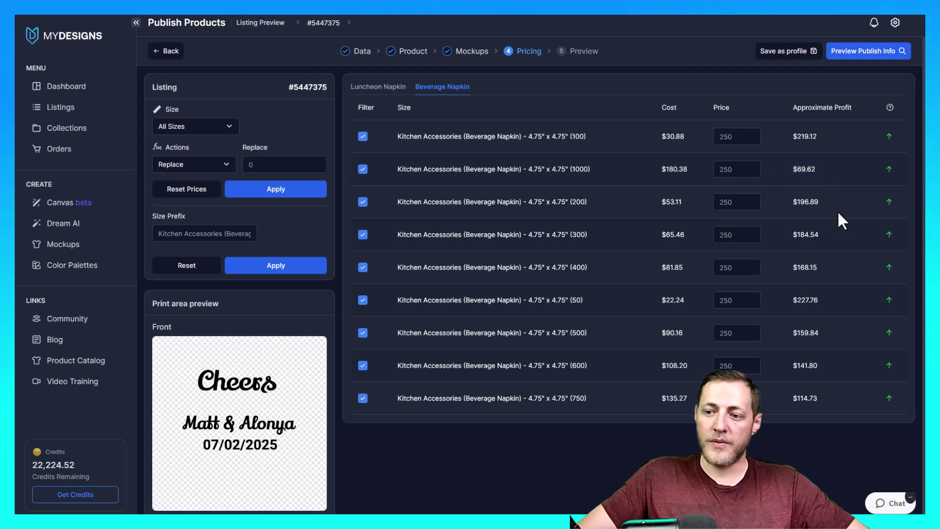
left_click_drag(829, 234, 765, 245)
left_click_drag(830, 136, 799, 136)
left_click(695, 136)
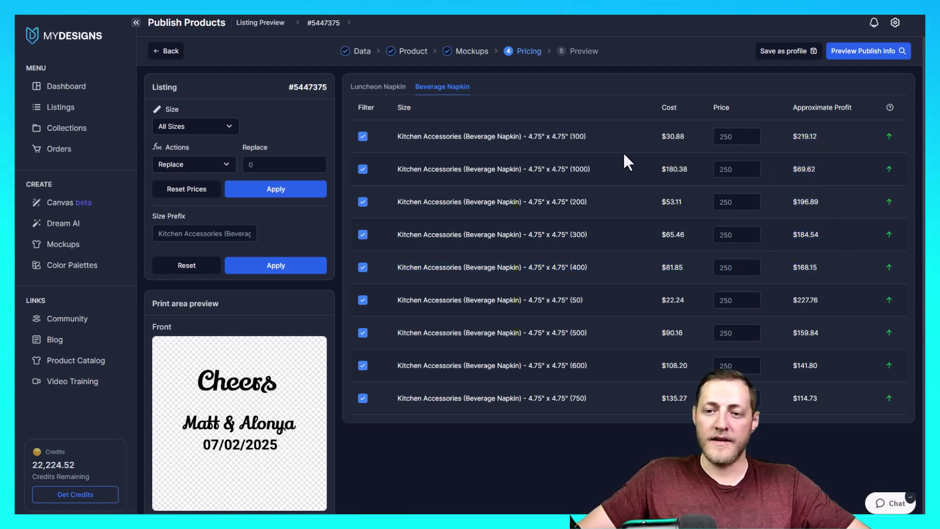
scroll(630, 153, "down", 1)
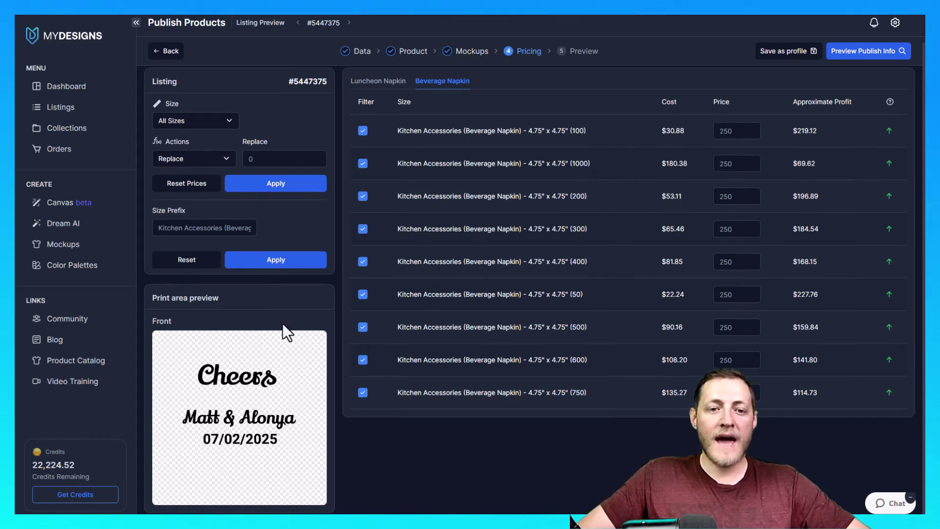
scroll(294, 321, "up", 1)
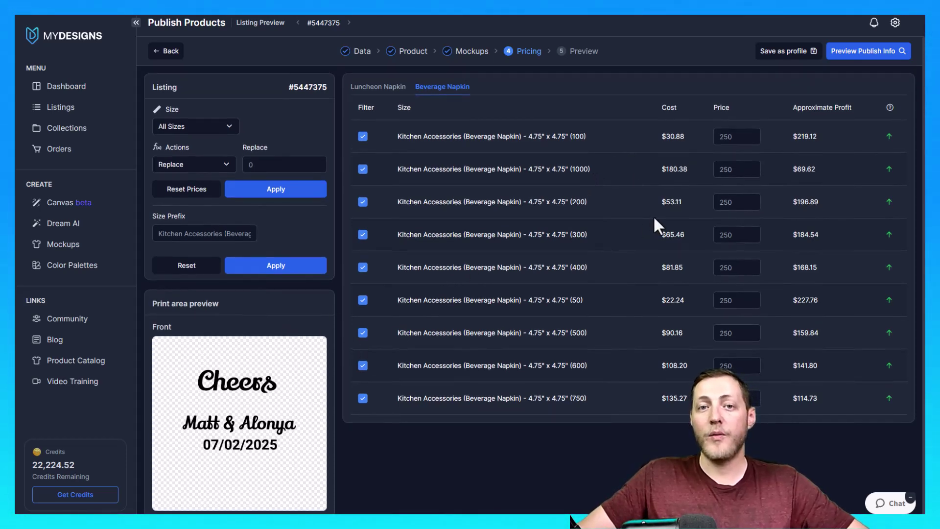
Continue to the publish preview and compare the listing previews of the Luncheon Napkin and Beverage Napkin
left_click(864, 54)
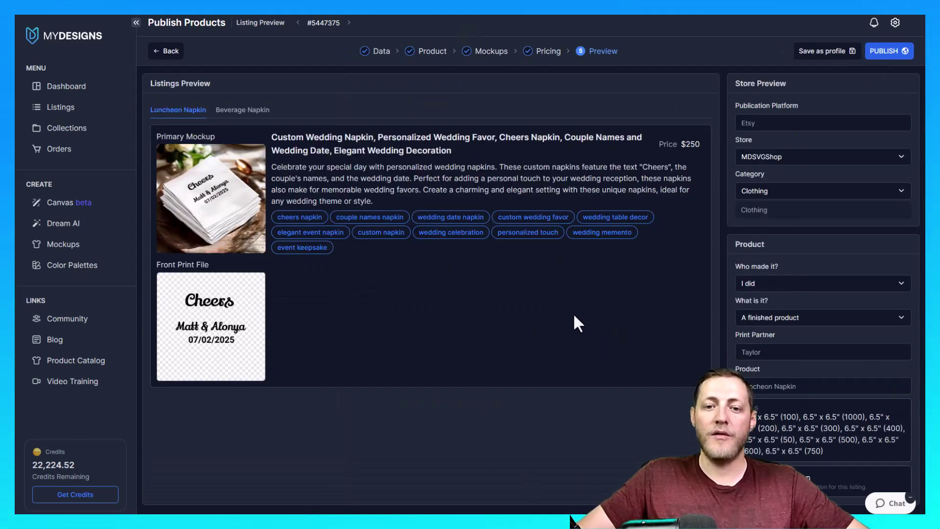
left_click(241, 111)
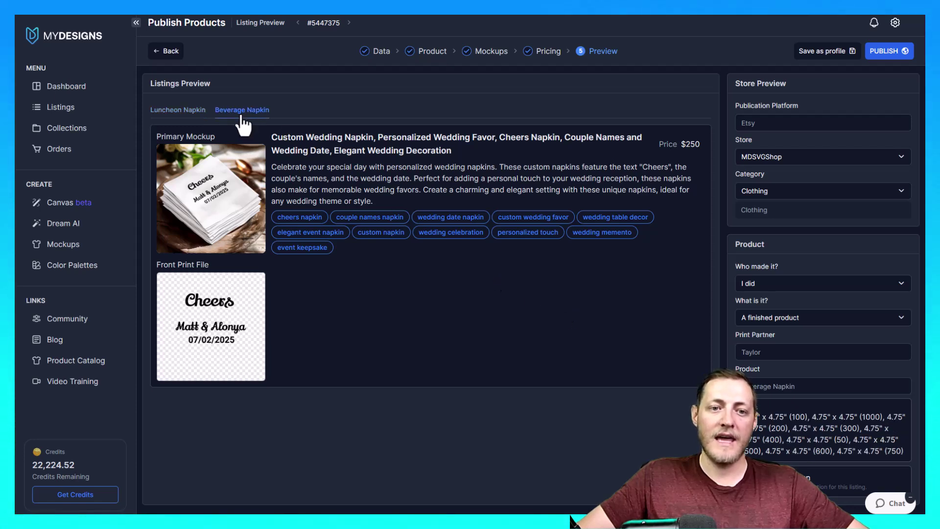
left_click(185, 115)
left_click(234, 120)
left_click(186, 112)
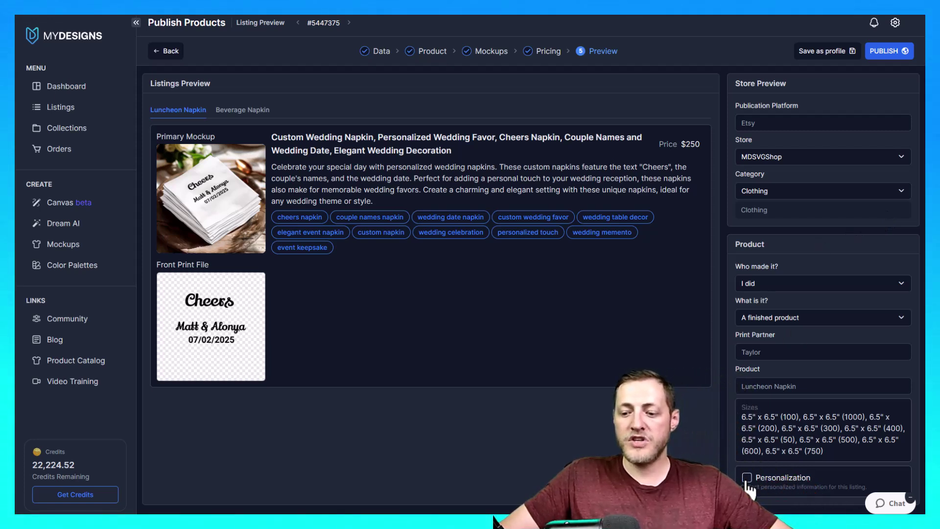
Enable personalization for the listing and bring its instruction settings into view
left_click(747, 478)
scroll(741, 465, "down", 2)
scroll(305, 199, "up", 1)
scroll(304, 199, "up", 1)
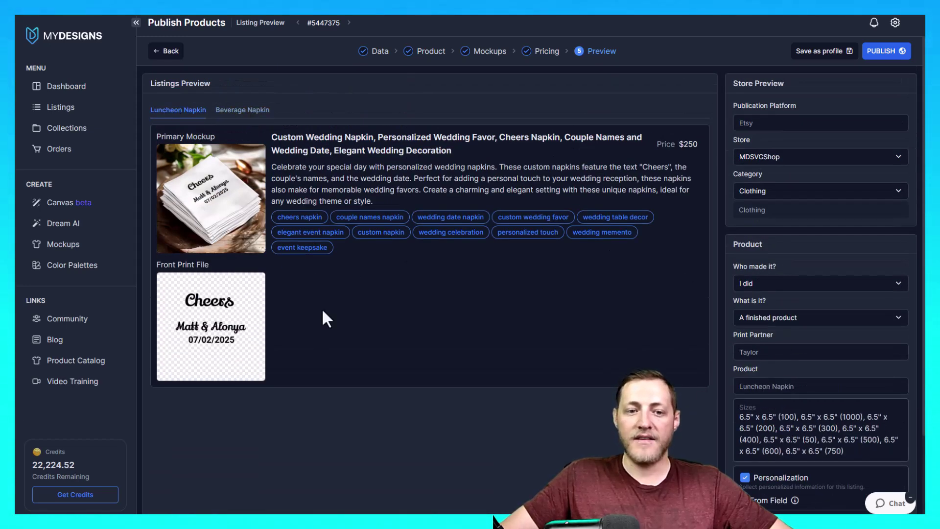
scroll(254, 243, "down", 3)
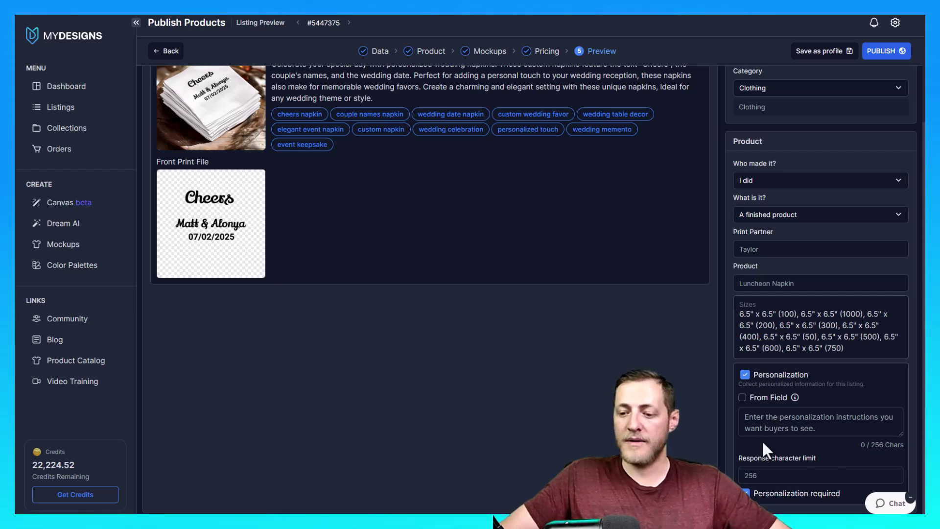
Begin the personalization instructions with "Every field on this napkin is customizable, you can change whatever you would like."
left_click(832, 421)
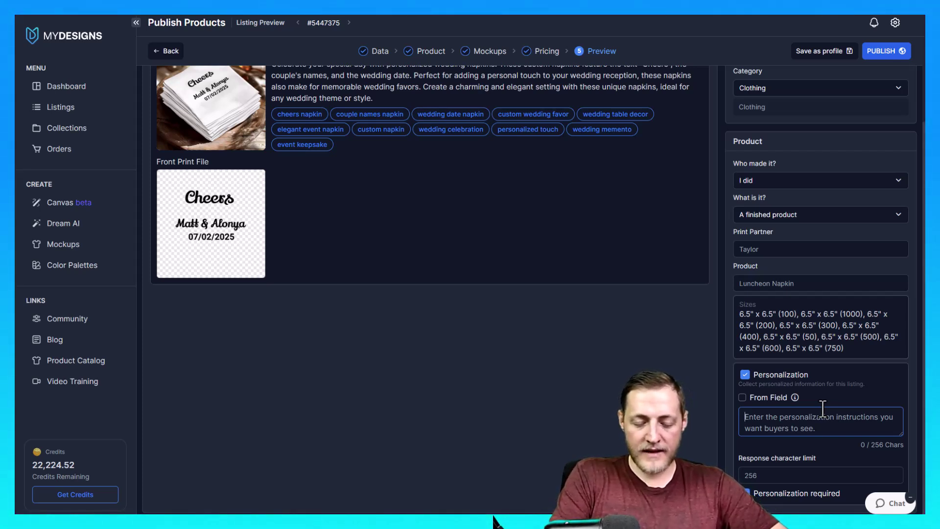
type("Every ")
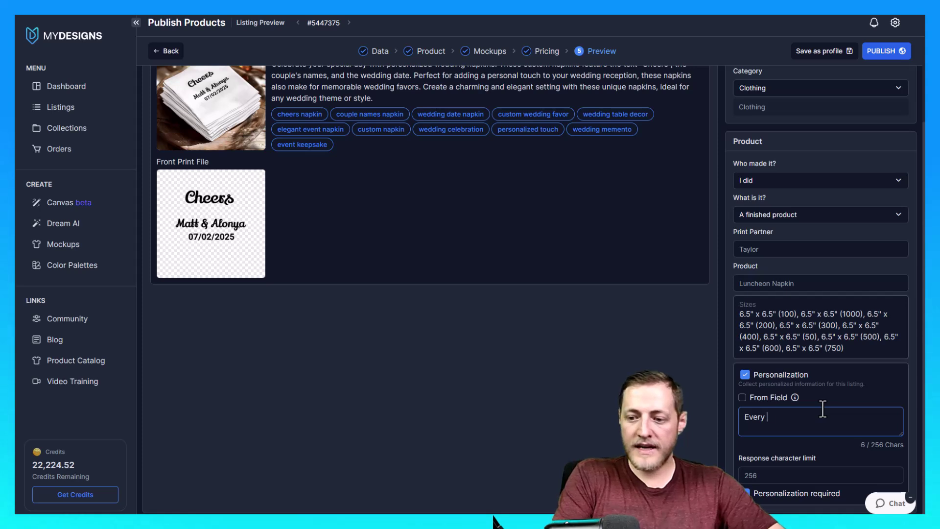
type("field on this napkin is custi")
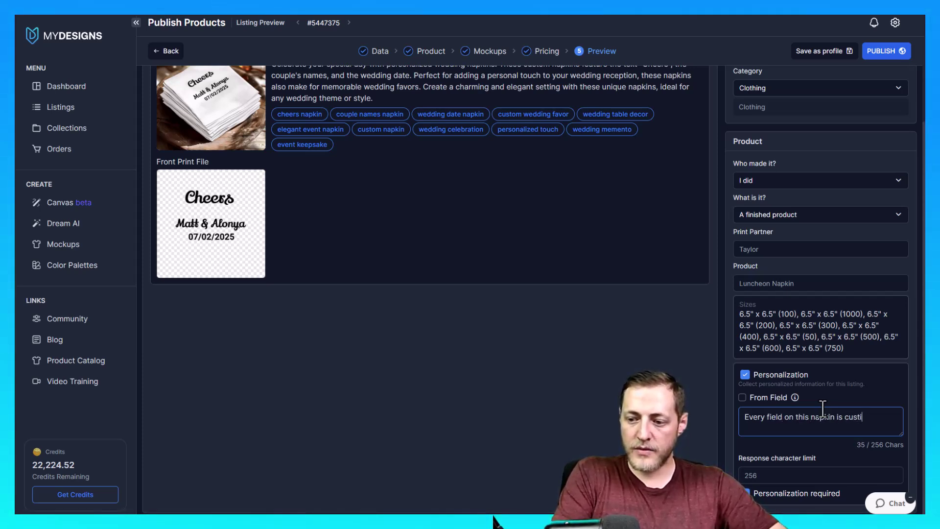
key("BackSpace")
type("omizable, you can change whatever")
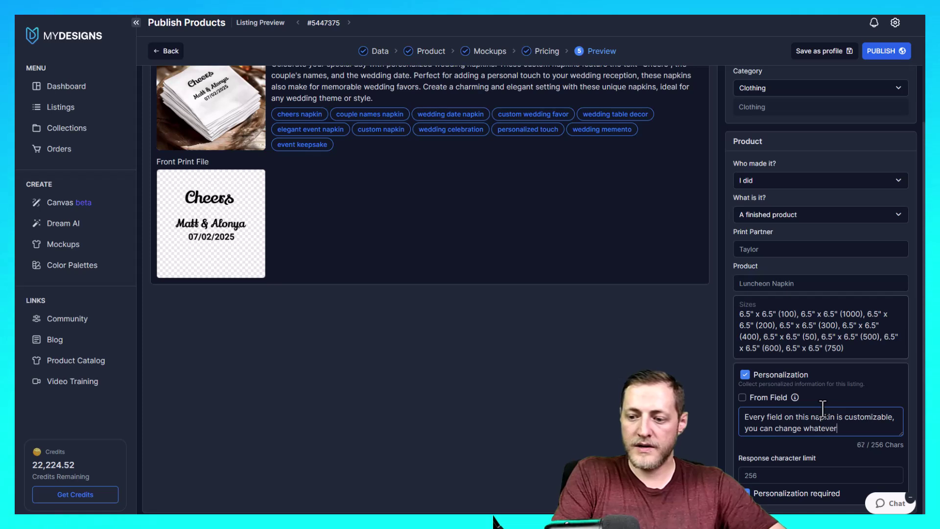
key("BackSpace")
key("BackSpace")
key("BackSpace")
key("BackSpace")
type("would like.")
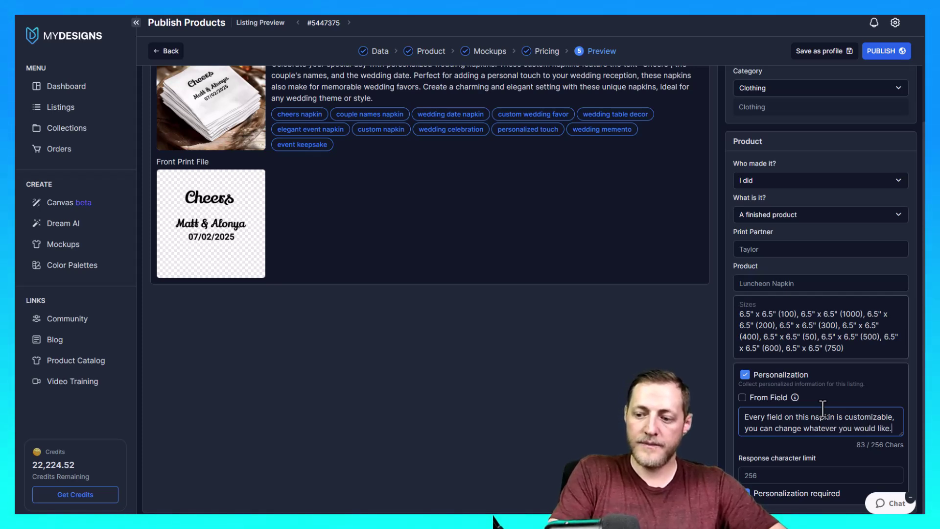
Add a "Please include" list to the instructions: 1. The saying "Cheers", 2. Name(s), 3. Date of the event
key("Return")
type("Please in")
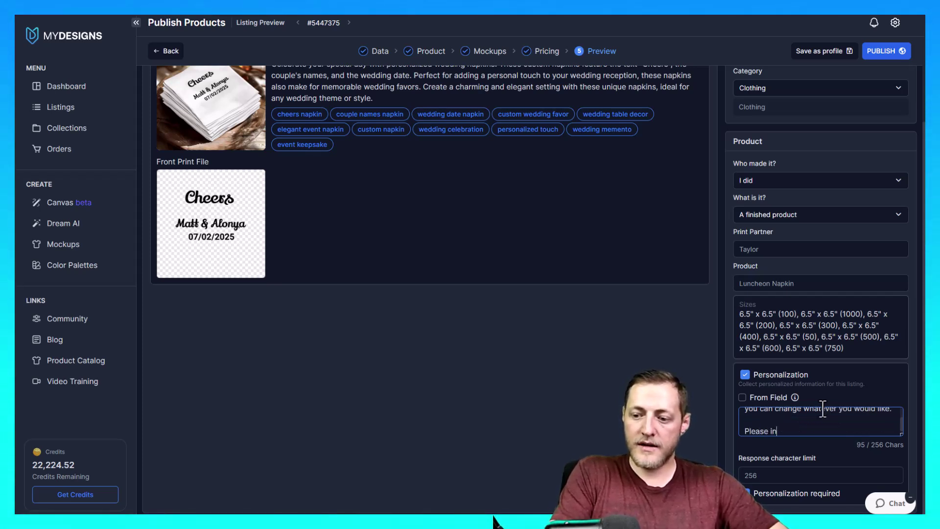
type("clude")
key("Return")
type("1. \"")
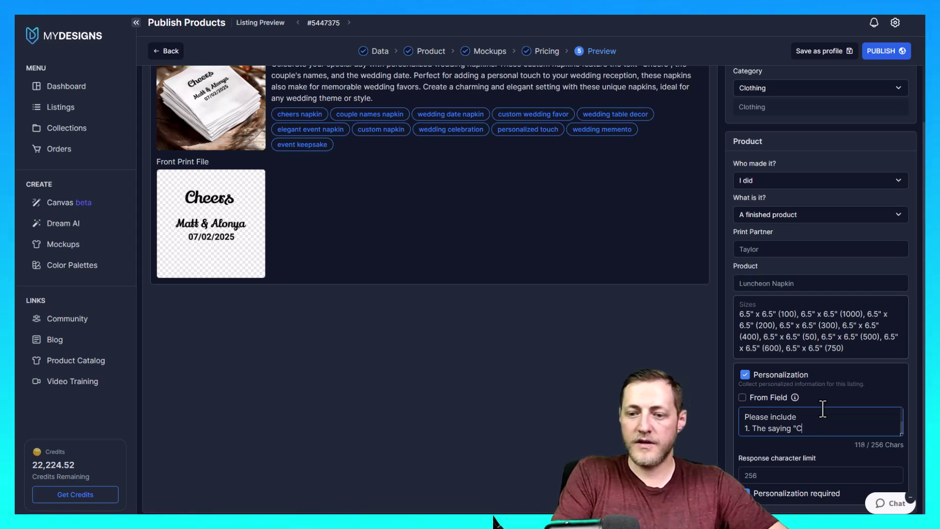
key("Return")
type("2. ")
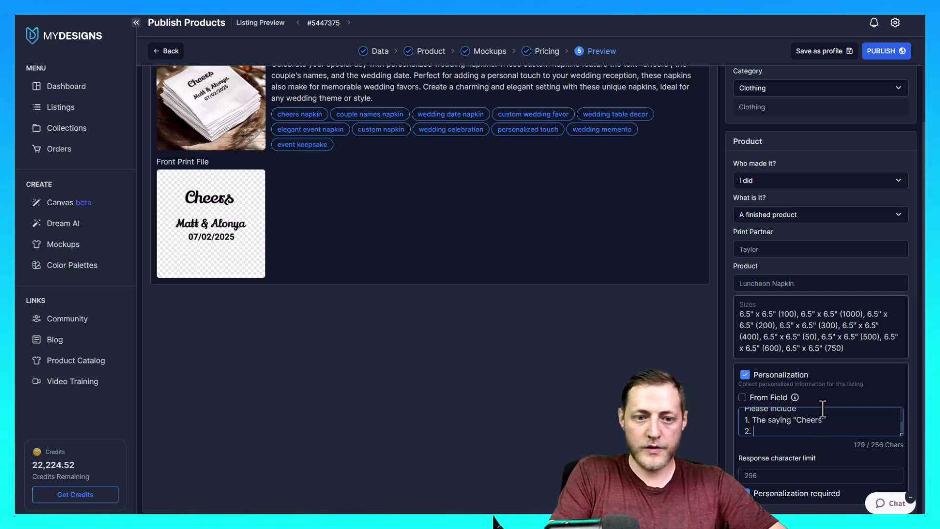
type("Names")
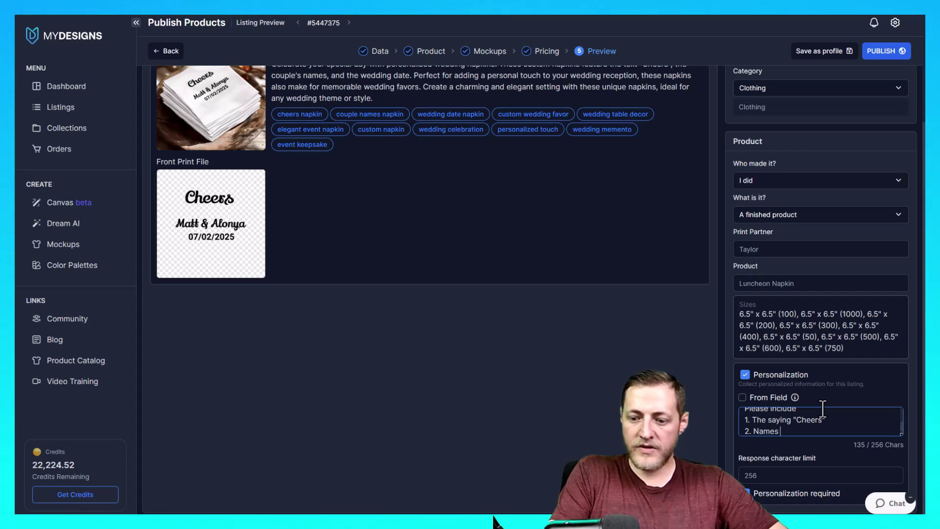
key("BackSpace")
key("BackSpace")
type("(s)")
key("Return")
type("43.")
key("BackSpace")
key("BackSpace")
key("BackSpace")
type("3.")
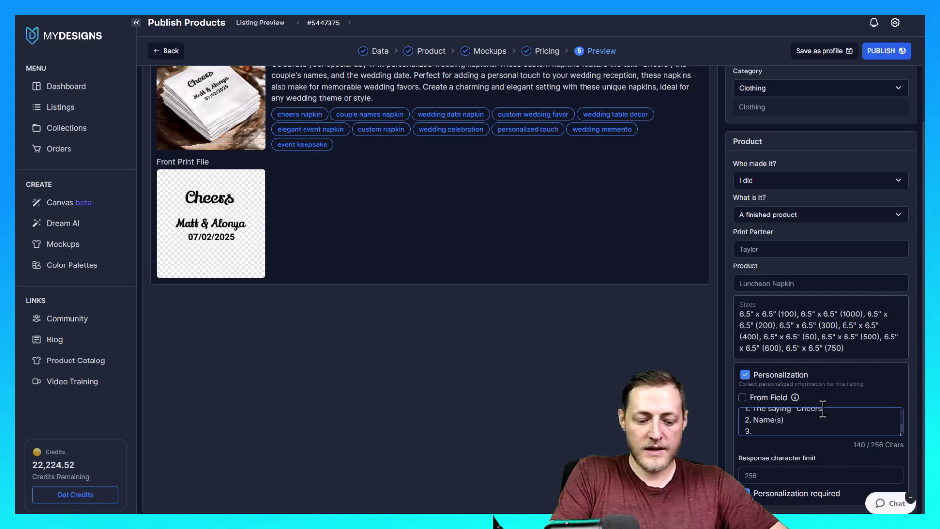
type(" Date of the event.")
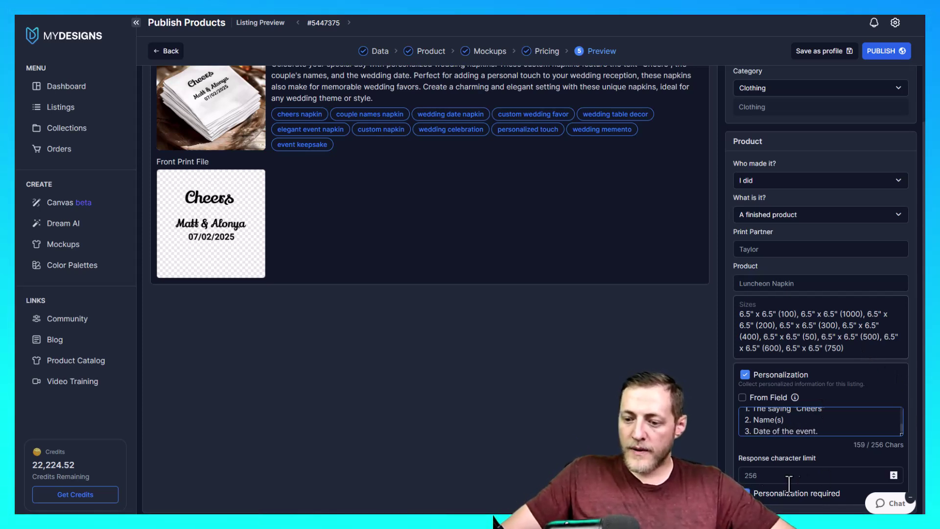
Check the response character limit and the personalization requirement, and publish the napkin listing to the MDSVGShop Etsy store
key("Tab")
left_click(761, 477)
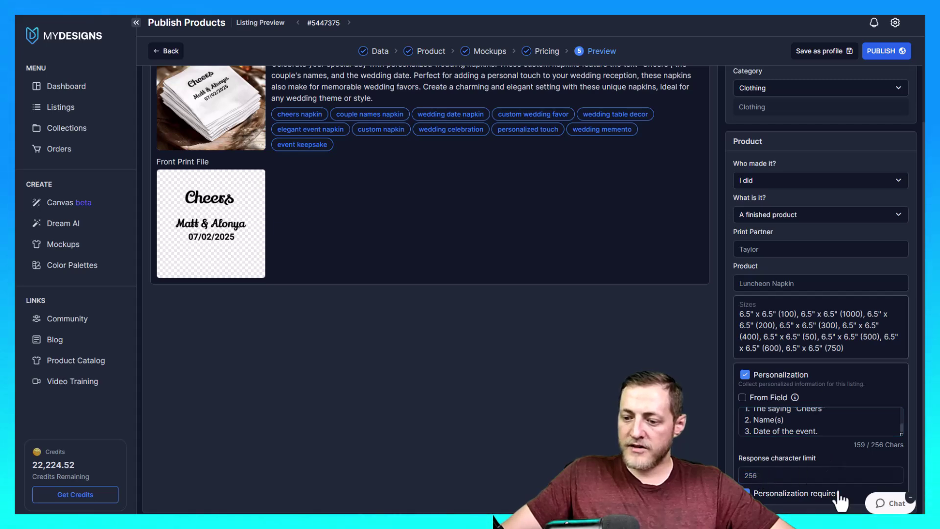
scroll(780, 304, "up", 3)
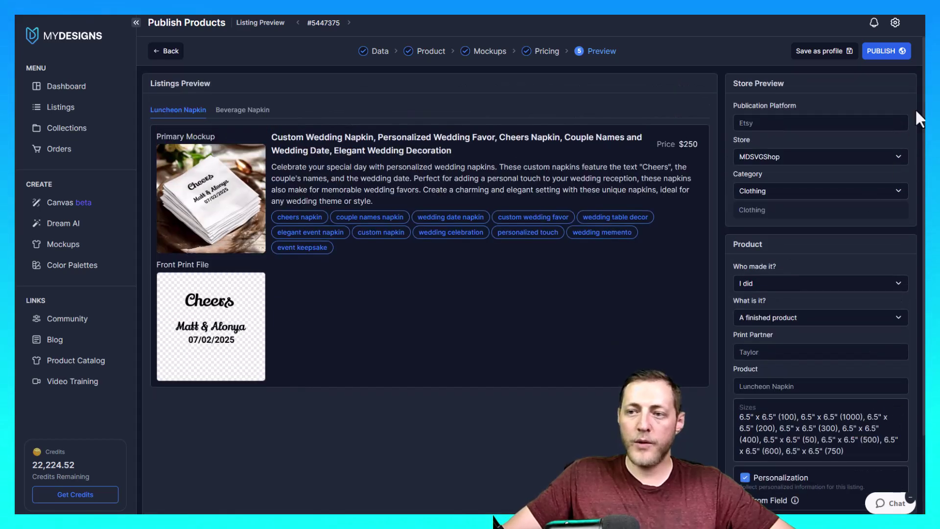
left_click(898, 54)
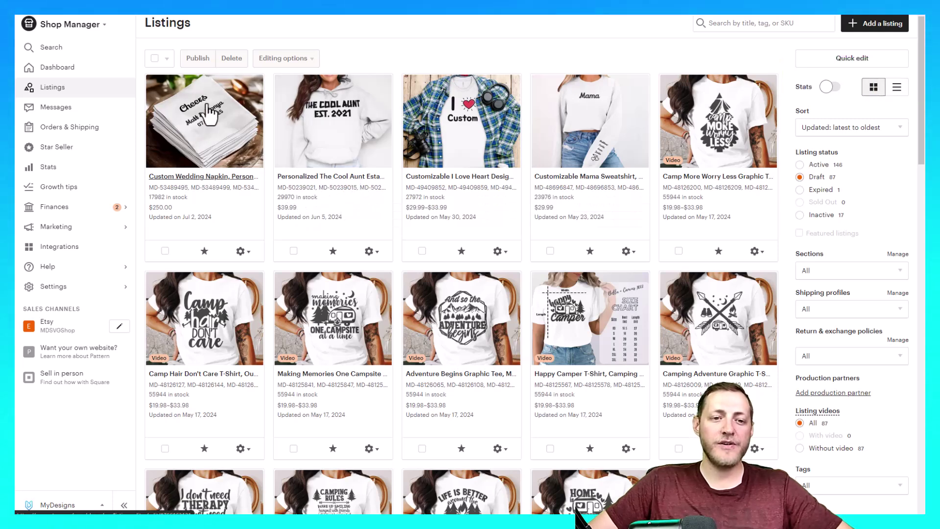
Open the Custom Wedding Napkin draft in Etsy Shop Manager, review its title, photos and description, and return to the listings
left_click(201, 176)
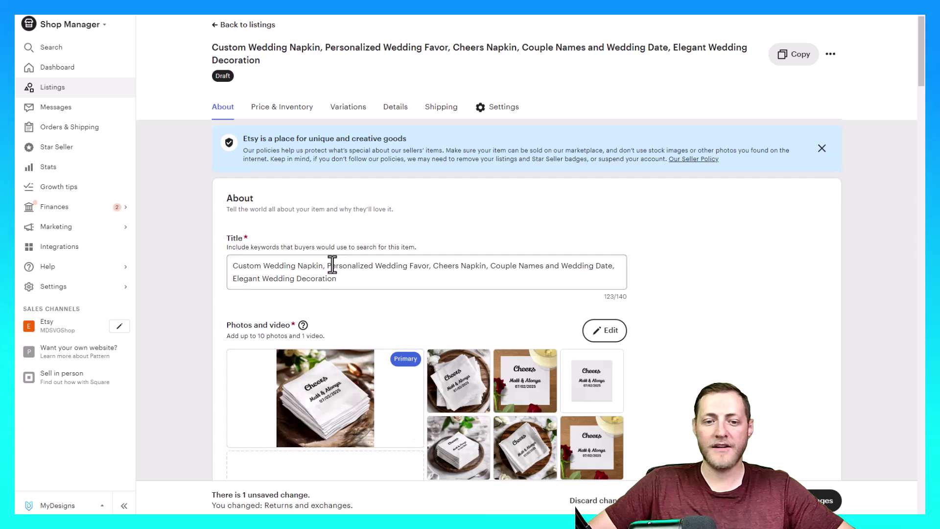
scroll(333, 244, "down", 2)
scroll(326, 167, "down", 15)
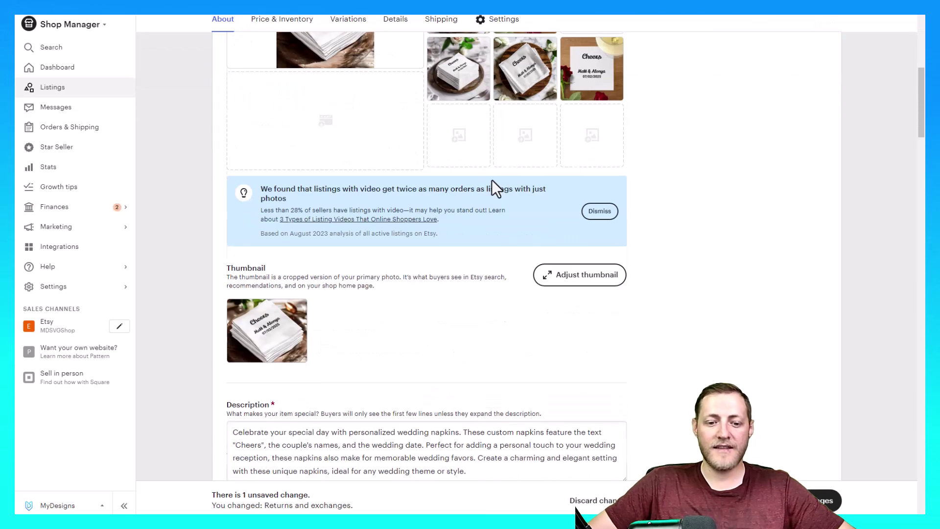
scroll(450, 226, "up", 20)
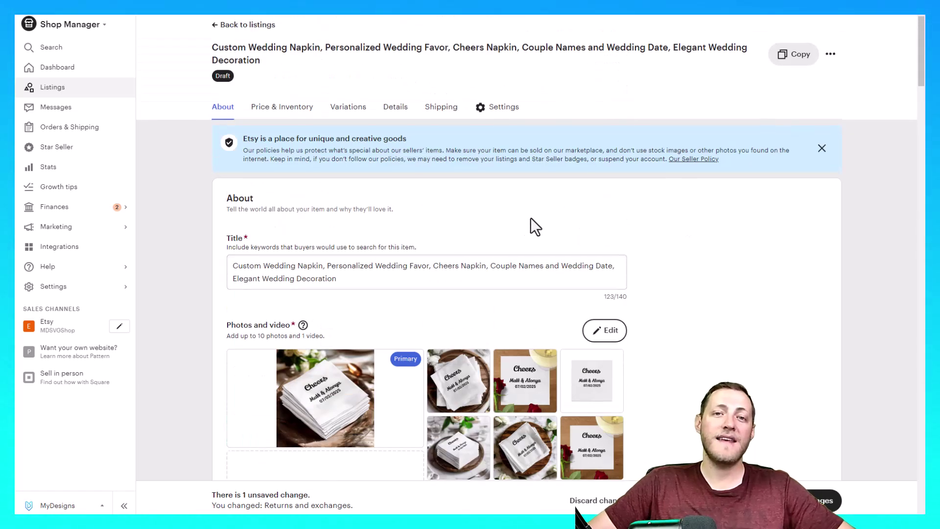
left_click(215, 25)
left_click(506, 67)
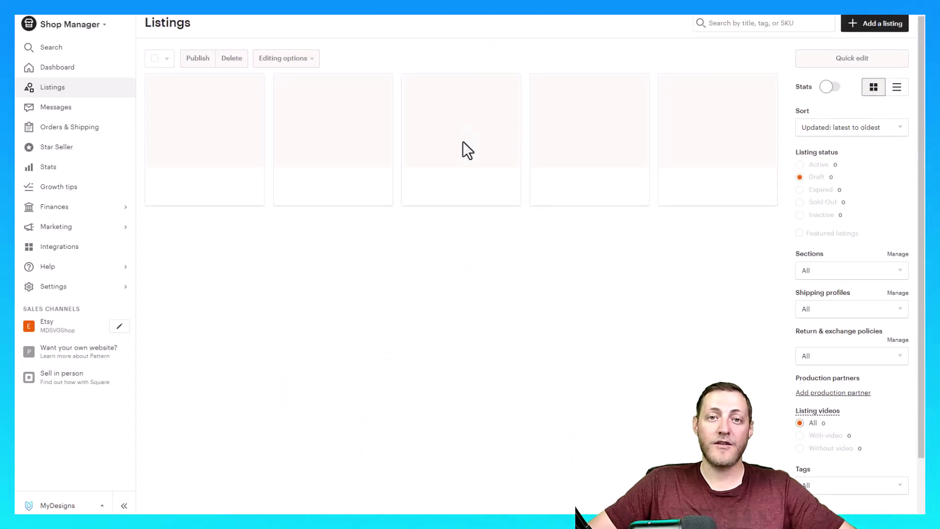